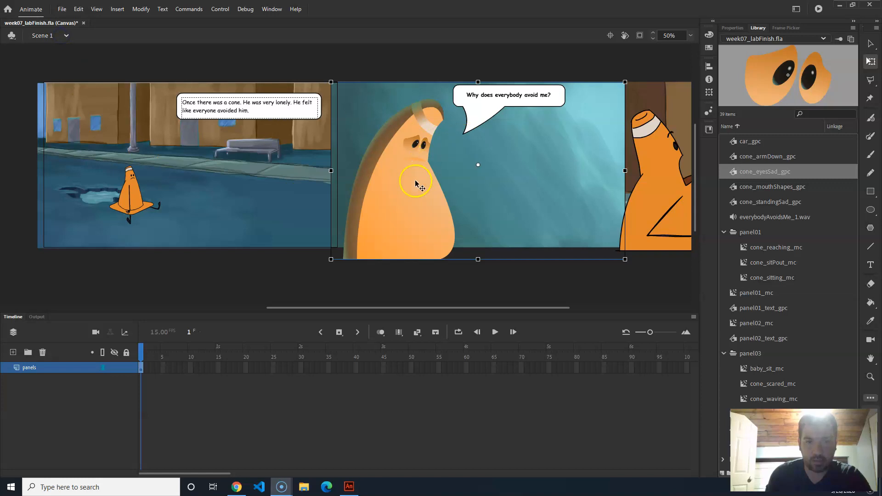
# Step: Open the third comic panel, with the cone and the baby in the road, for editing in place
pyautogui.click(444, 291)
pyautogui.moveTo(582, 257); pyautogui.dragTo(191, 262)
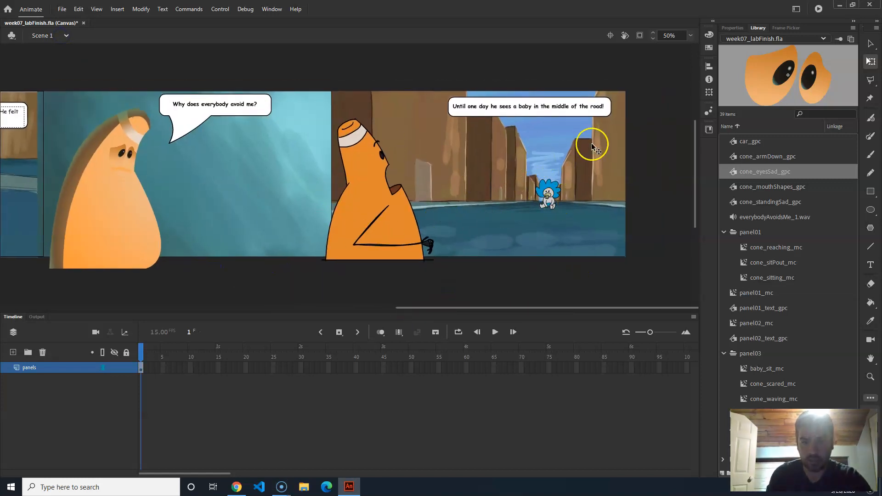
pyautogui.click(452, 172)
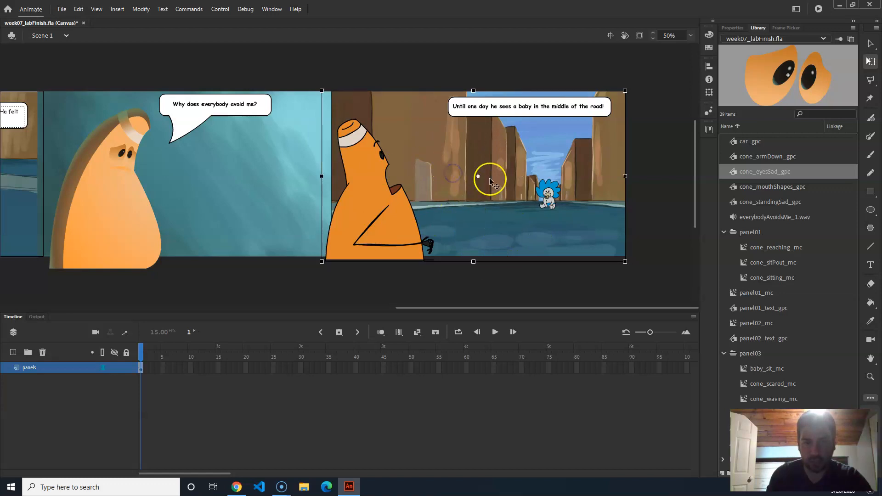
pyautogui.doubleClick(488, 211)
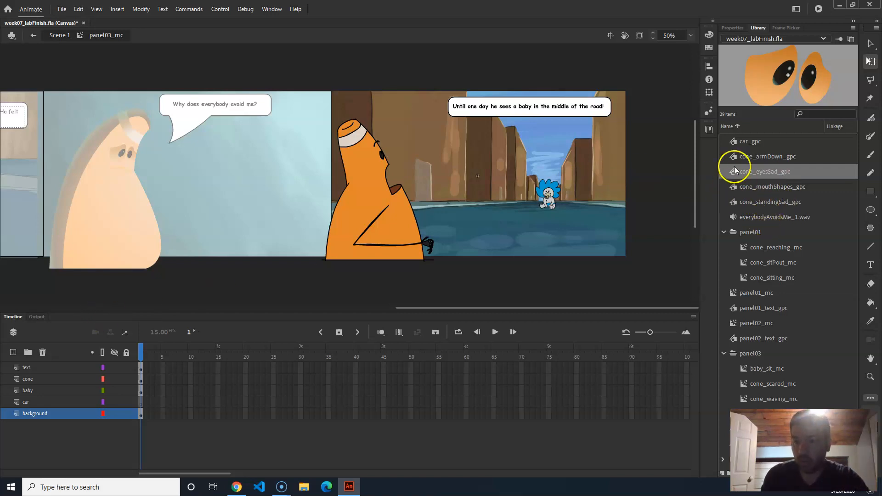
# Step: Collapse the panel01 library folder and preview the symbols baby_sit_mc, cone_scared_mc and cone_waving_mc in the panel03 folder
pyautogui.click(723, 232)
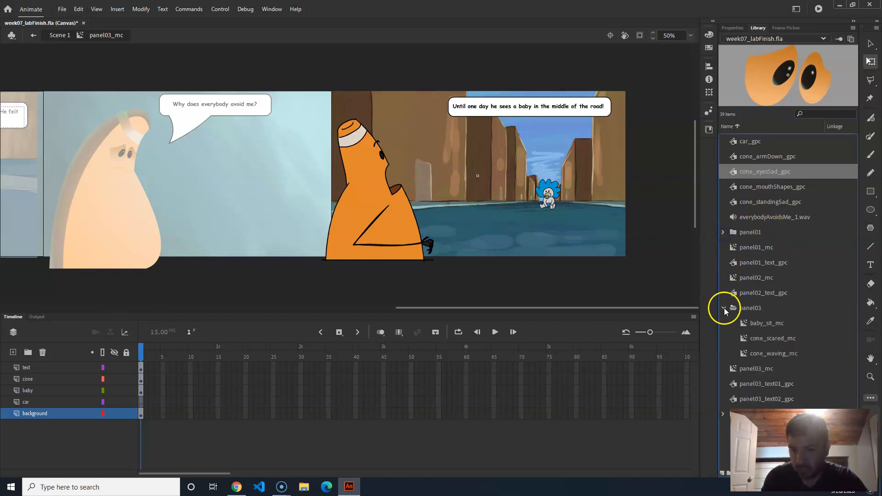
pyautogui.click(774, 323)
pyautogui.click(776, 340)
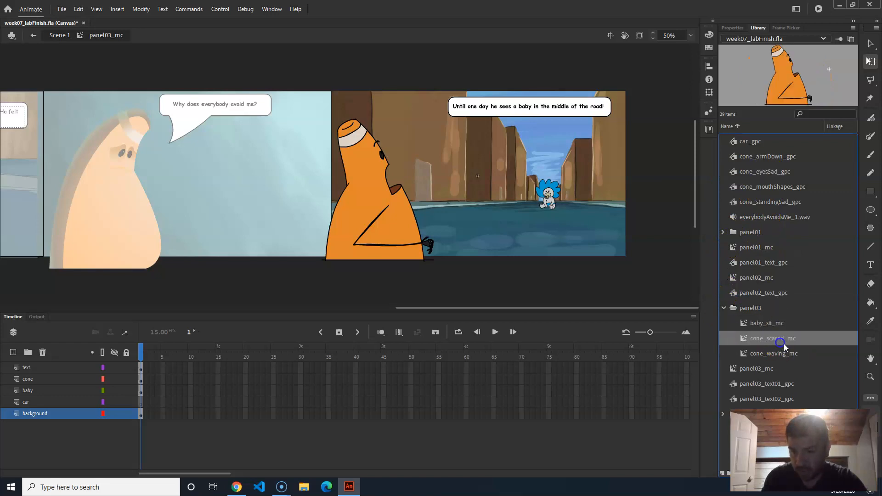
pyautogui.click(783, 352)
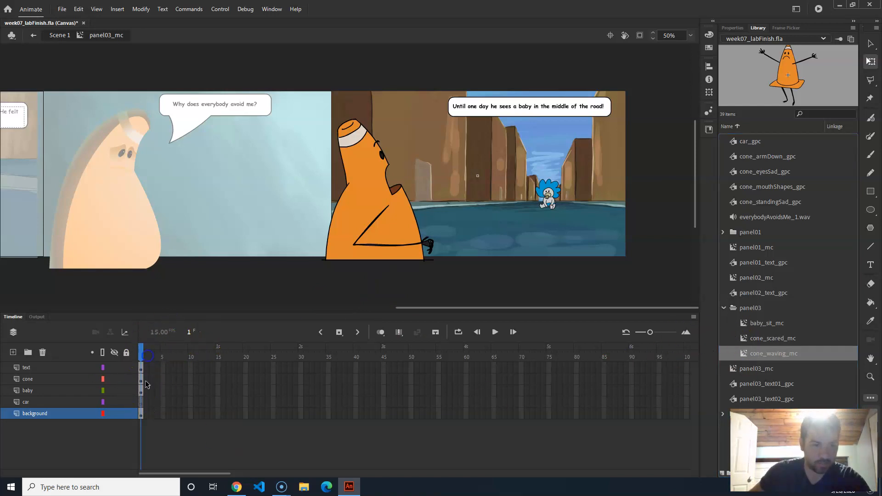
# Step: Insert keyframes at frame 2 on the text, cone, baby, car and background layers of panel03_mc
pyautogui.moveTo(149, 370); pyautogui.dragTo(149, 424)
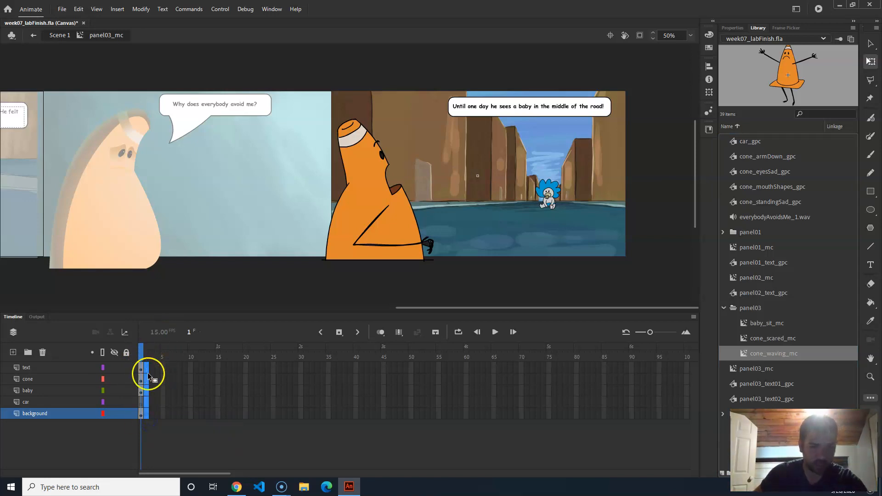
pyautogui.click(168, 403)
pyautogui.moveTo(147, 371); pyautogui.dragTo(147, 414)
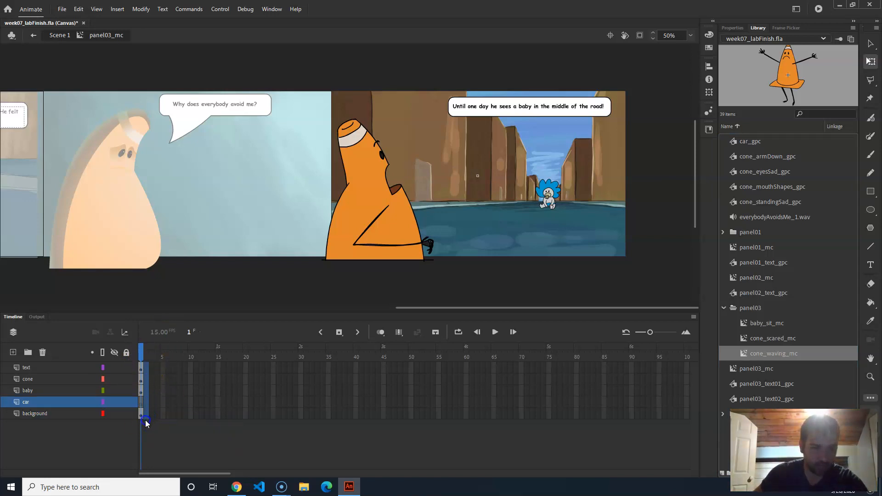
pyautogui.press('F6')
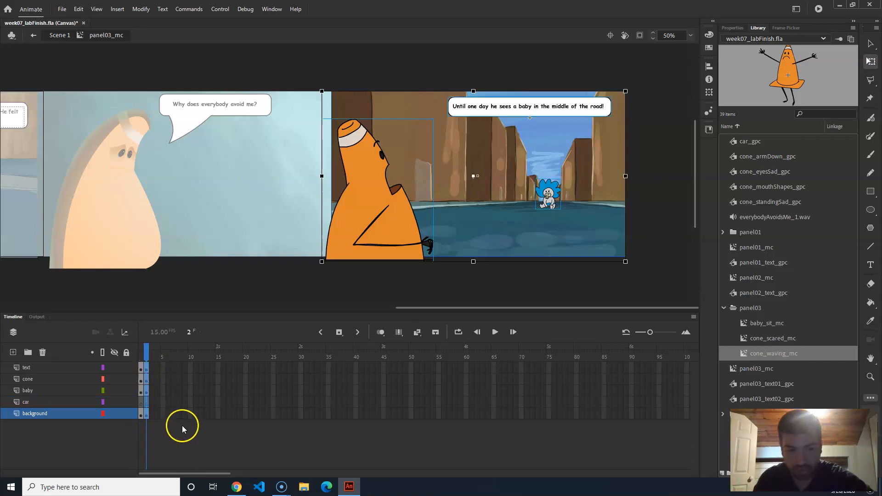
pyautogui.click(117, 9)
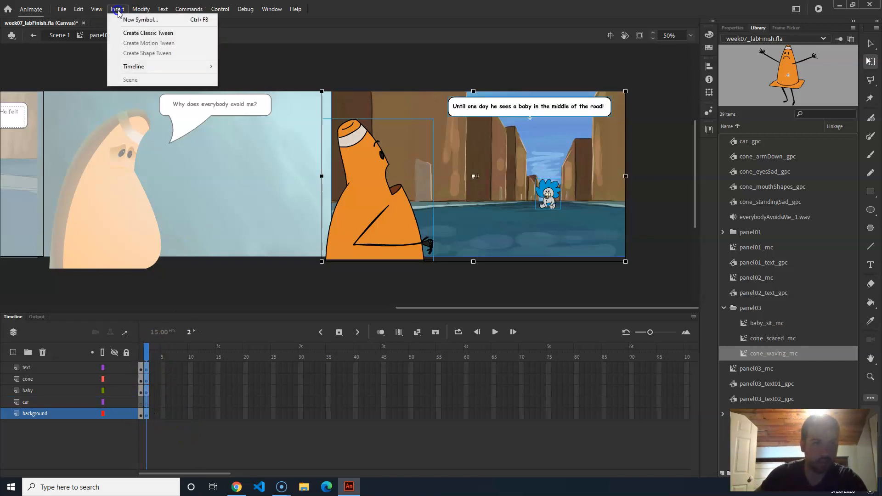
pyautogui.moveTo(165, 67)
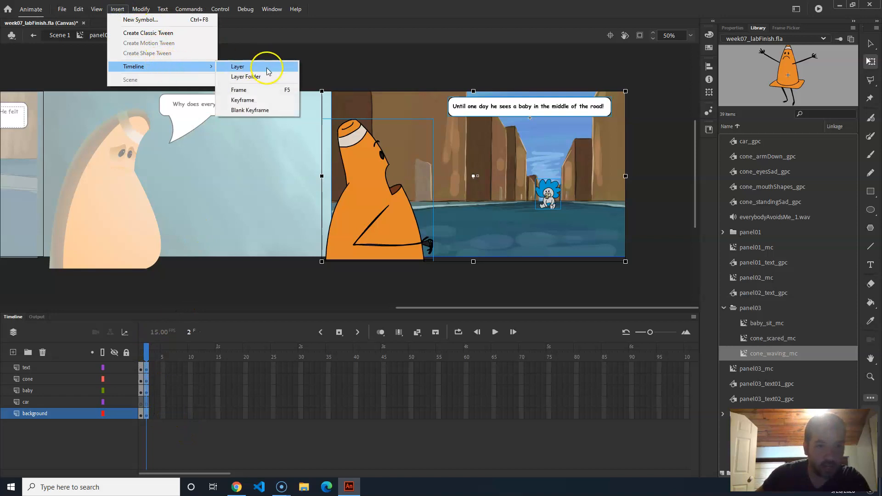
pyautogui.click(262, 105)
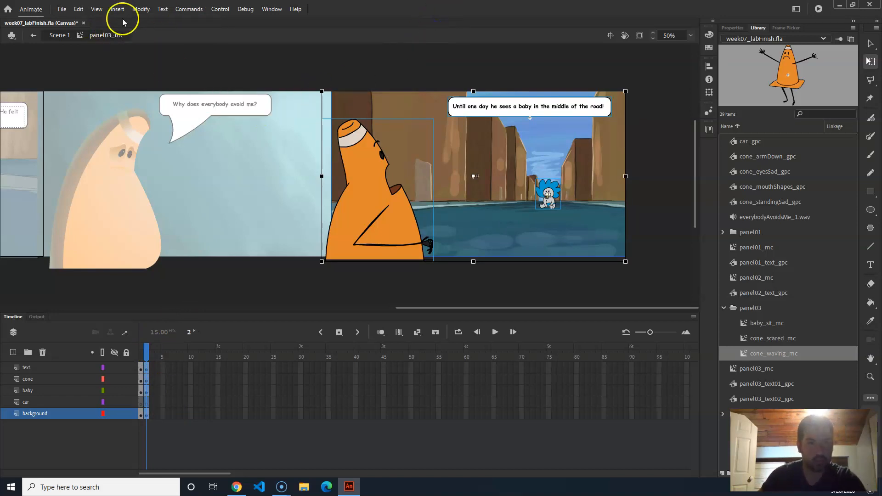
# Step: Compare frames 1 and 2, and delete the caption box from the text layer at frame 2
pyautogui.click(150, 362)
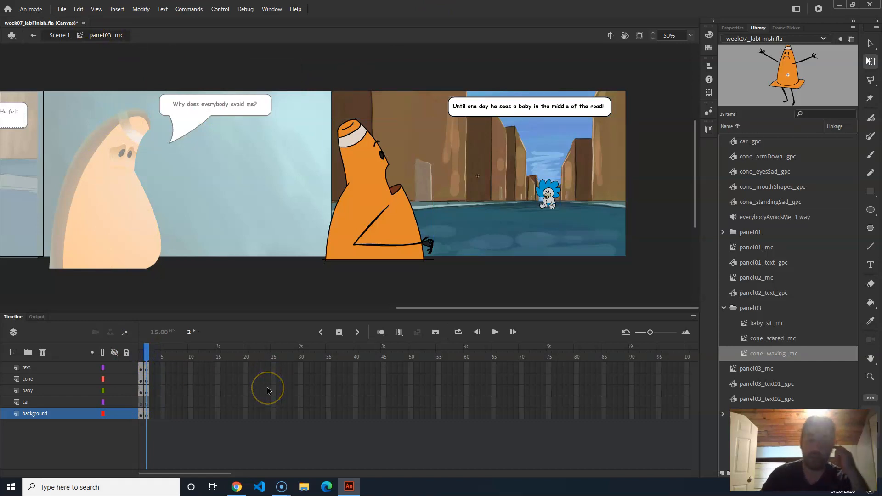
pyautogui.click(142, 354)
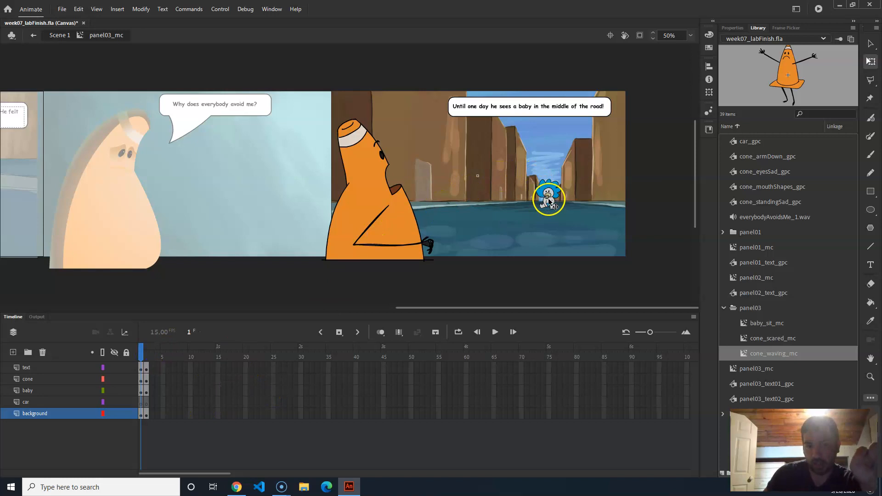
pyautogui.click(148, 367)
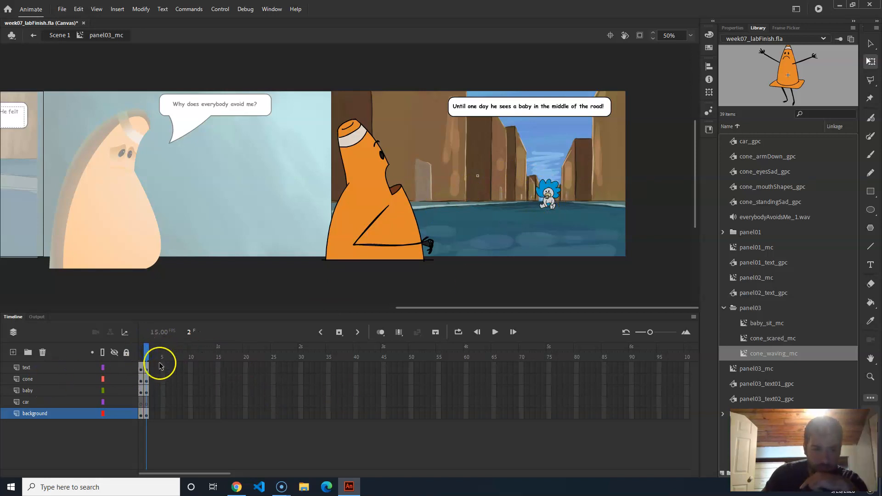
pyautogui.click(550, 111)
pyautogui.click(138, 349)
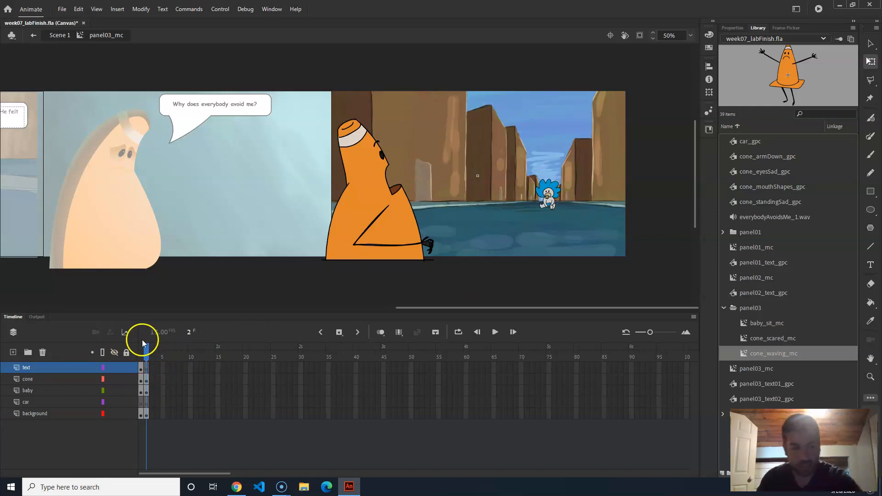
pyautogui.click(147, 373)
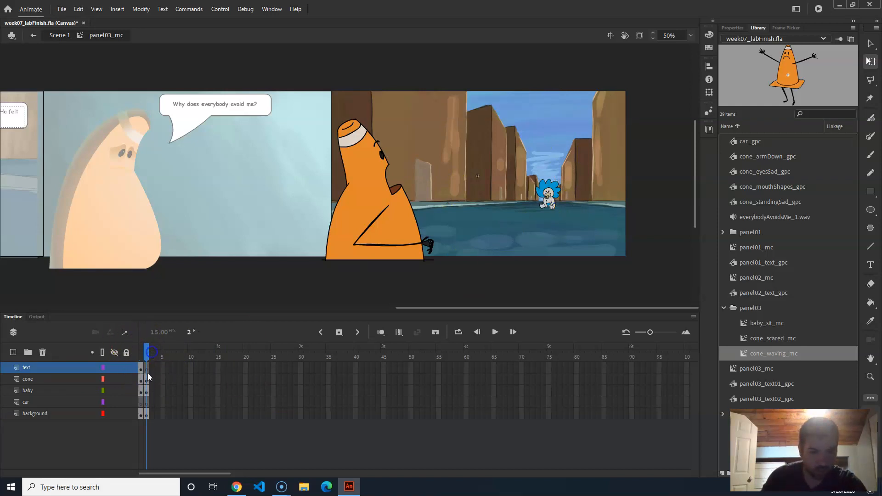
# Step: Place the panel03_text02_gpc caption symbol near the panel's upper edge on the text layer at frame 2
pyautogui.click(789, 398)
pyautogui.moveTo(765, 401); pyautogui.dragTo(534, 124)
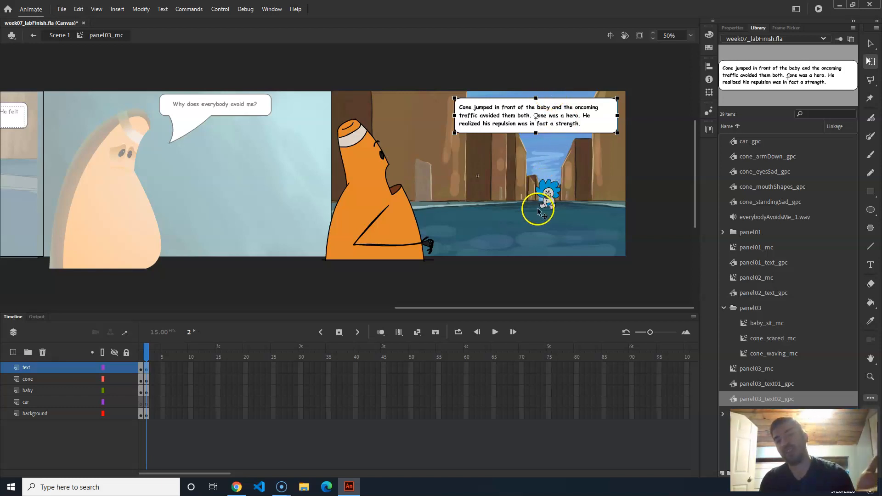
pyautogui.click(140, 353)
pyautogui.click(147, 352)
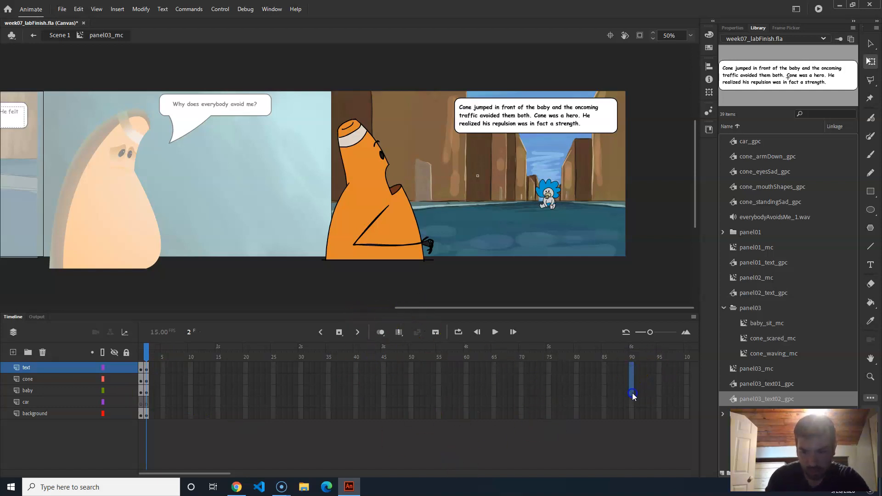
# Step: Extend all five layers of panel03_mc to frame 90 by inserting frames
pyautogui.moveTo(633, 414); pyautogui.dragTo(630, 351)
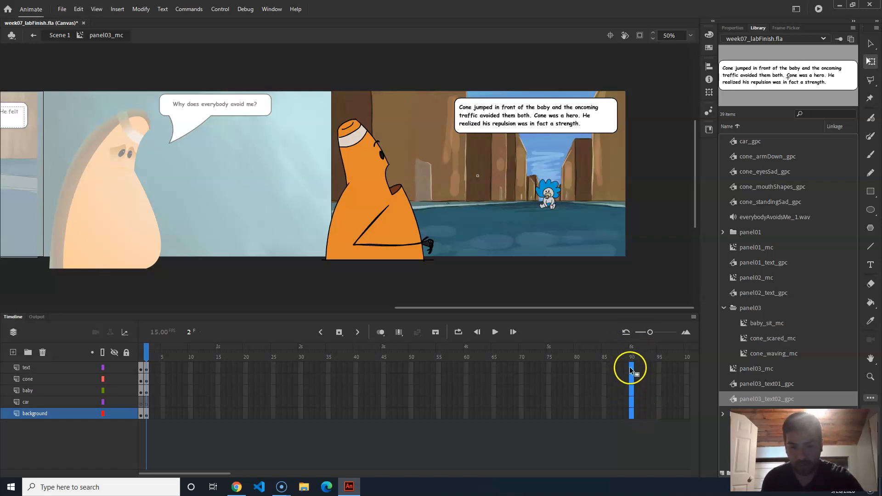
pyautogui.press('F5')
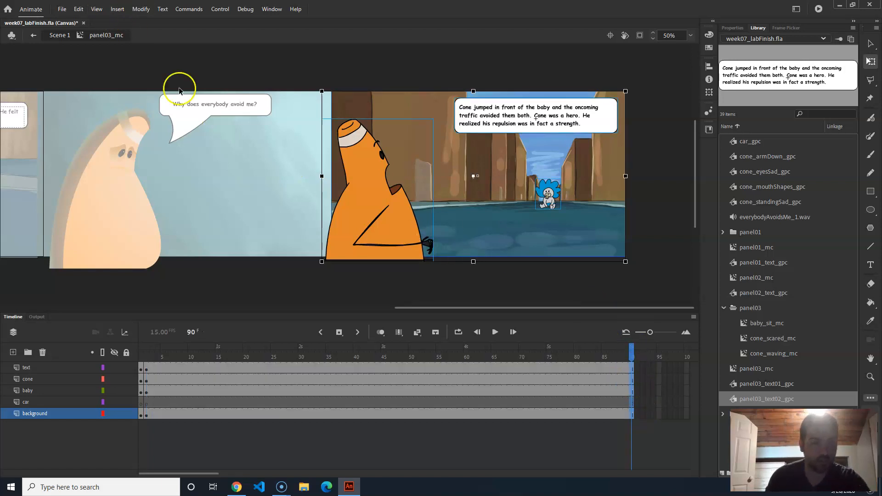
pyautogui.rightClick(633, 367)
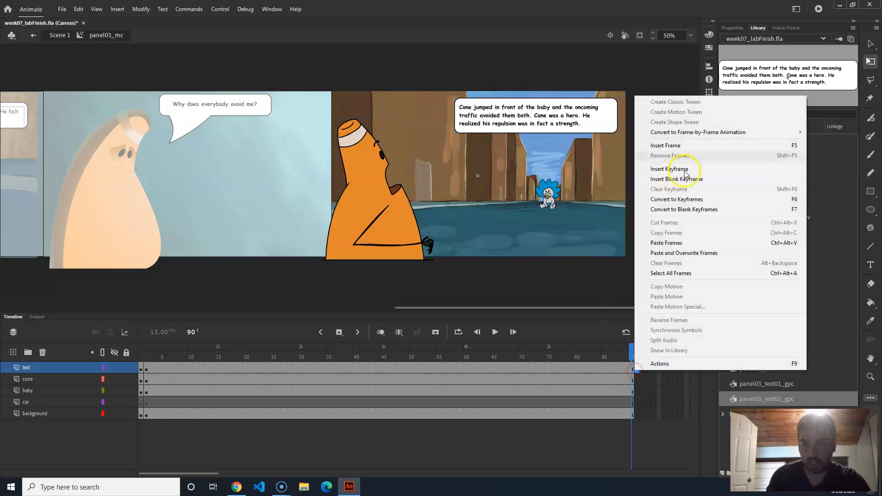
pyautogui.click(540, 462)
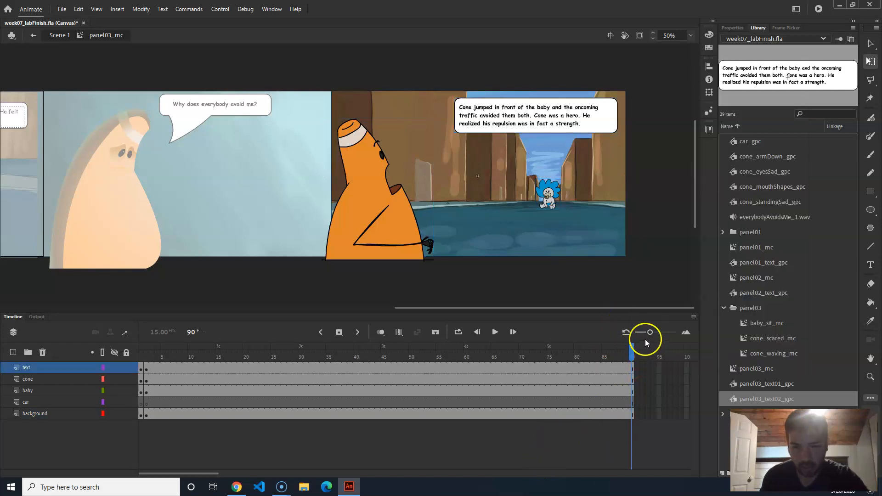
# Step: Create a motion tween for the cone on the cone layer's frame span starting at frame 2
pyautogui.moveTo(630, 351); pyautogui.dragTo(158, 349)
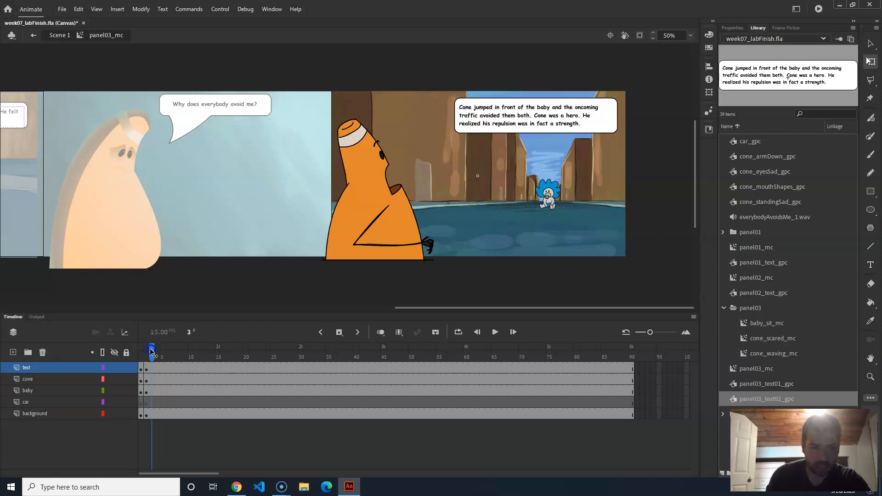
pyautogui.click(382, 217)
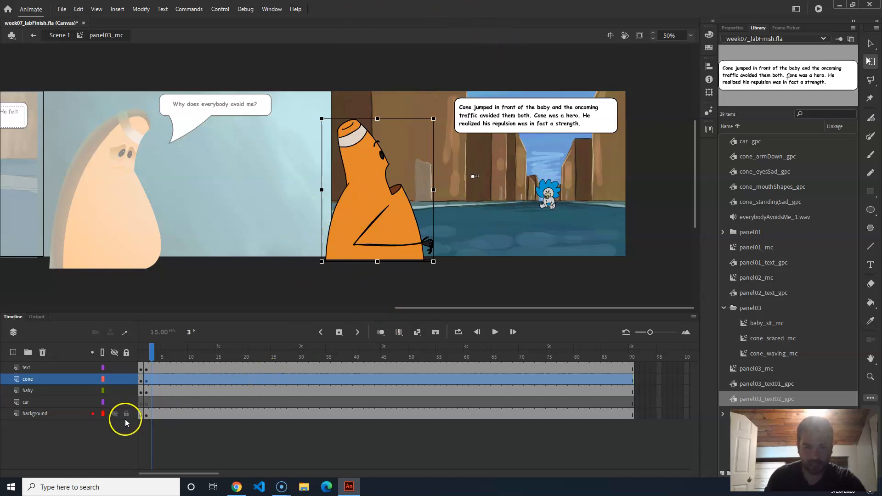
pyautogui.click(173, 381)
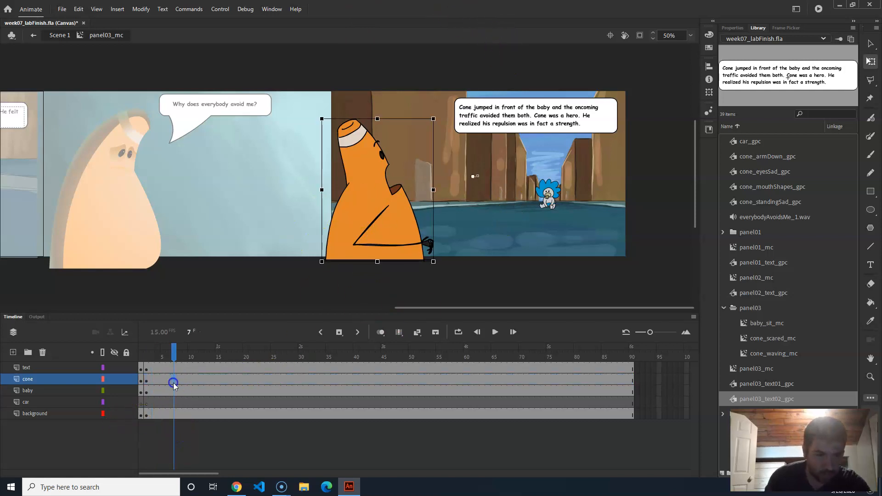
pyautogui.rightClick(174, 385)
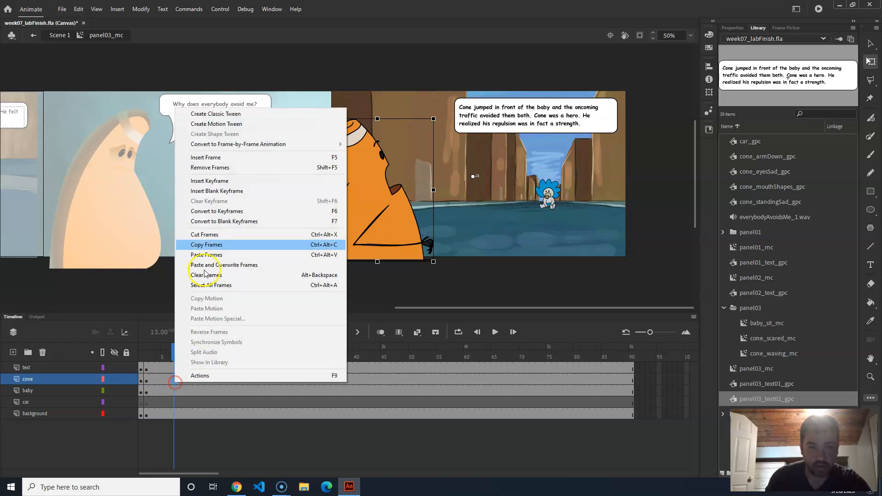
pyautogui.click(230, 126)
# Step: At frame 5, set the cone's transformation point to its bottom centre and squash the cone shorter and wider
pyautogui.moveTo(177, 351)
pyautogui.mouseDown()
pyautogui.moveTo(147, 359)
pyautogui.moveTo(161, 358)
pyautogui.mouseUp()
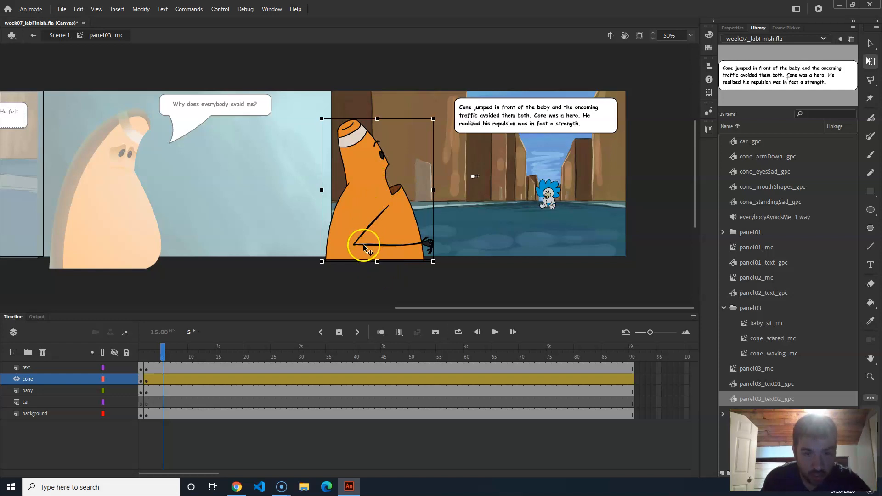
pyautogui.click(392, 239)
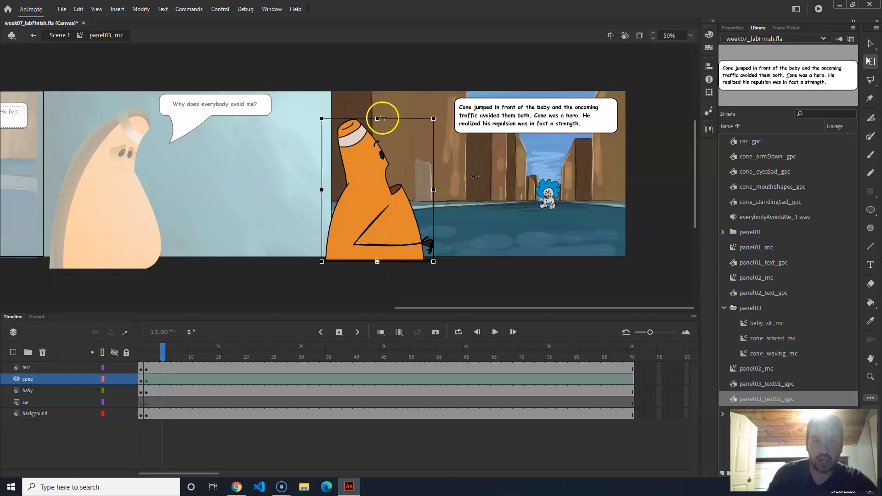
pyautogui.moveTo(378, 119); pyautogui.dragTo(377, 143)
pyautogui.moveTo(433, 202); pyautogui.dragTo(444, 205)
pyautogui.moveTo(396, 222); pyautogui.dragTo(401, 223)
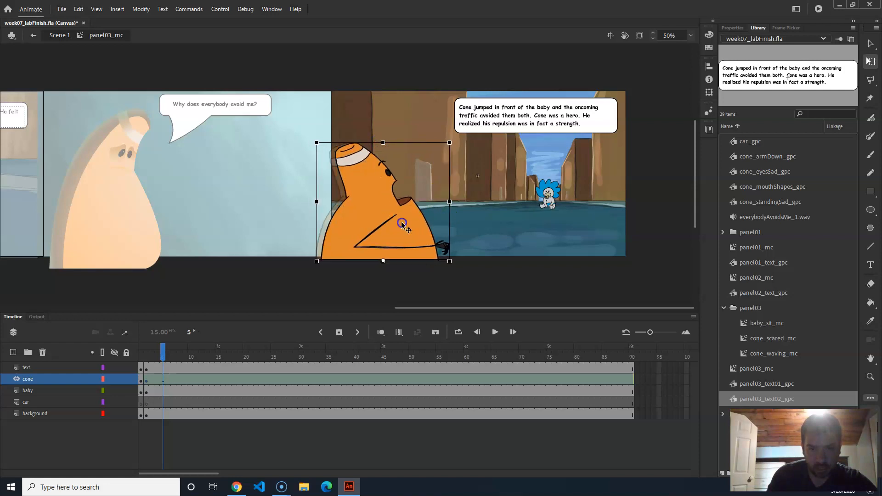
# Step: Try skewing and adjusting the squashed cone at frame 5, and undo those changes
pyautogui.moveTo(399, 144); pyautogui.dragTo(420, 150)
pyautogui.moveTo(163, 356)
pyautogui.mouseDown()
pyautogui.moveTo(145, 356)
pyautogui.moveTo(187, 357)
pyautogui.moveTo(163, 356)
pyautogui.mouseUp()
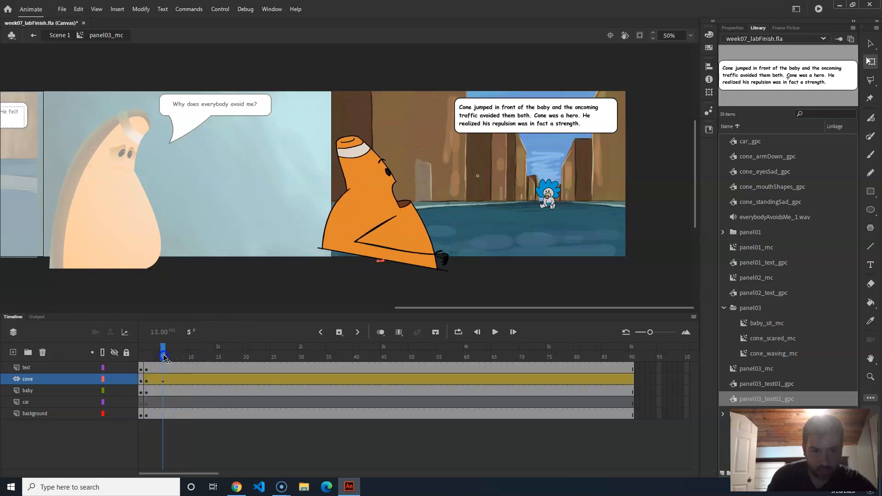
pyautogui.moveTo(318, 169); pyautogui.dragTo(319, 182)
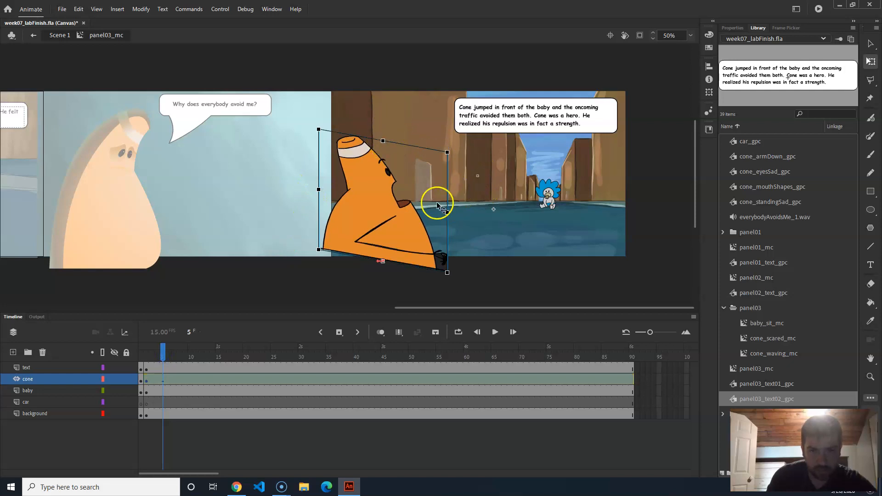
pyautogui.hotkey('ctrl', 'z')
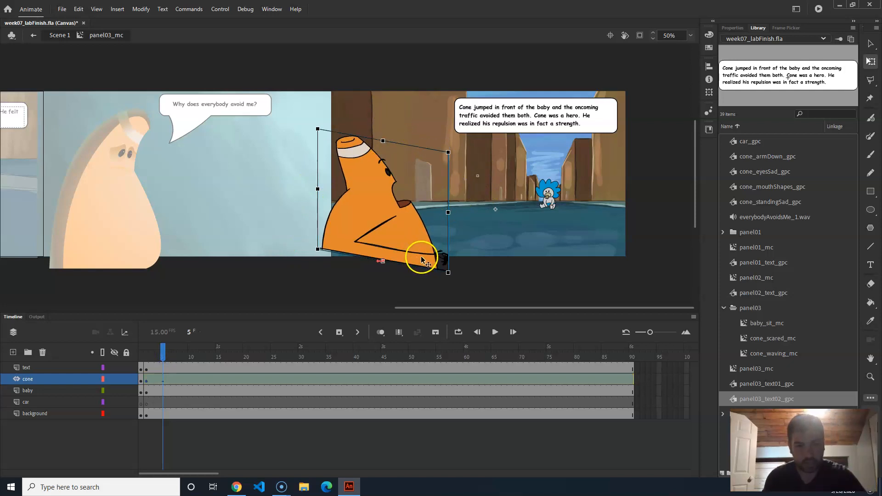
pyautogui.hotkey('ctrl', 'z')
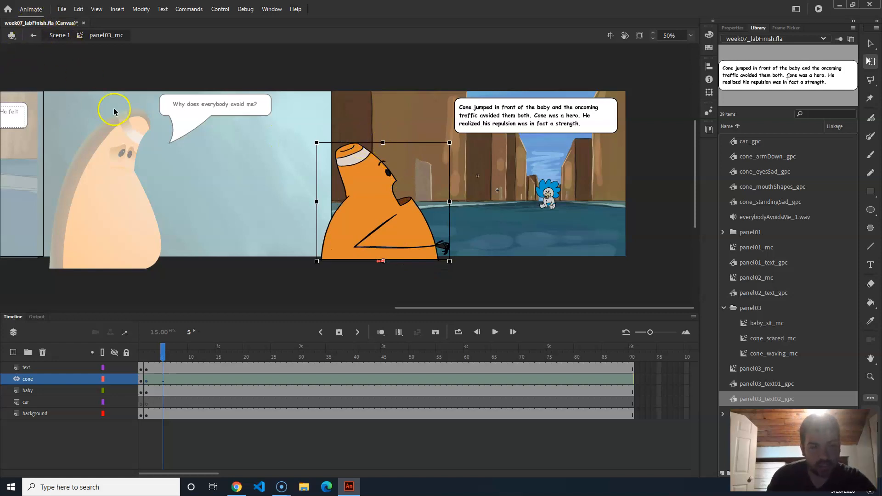
# Step: At frame 6, stretch the squashed cone taller and narrower from its bottom centre
pyautogui.click(162, 354)
pyautogui.moveTo(162, 354)
pyautogui.mouseDown()
pyautogui.moveTo(147, 354)
pyautogui.moveTo(169, 354)
pyautogui.mouseUp()
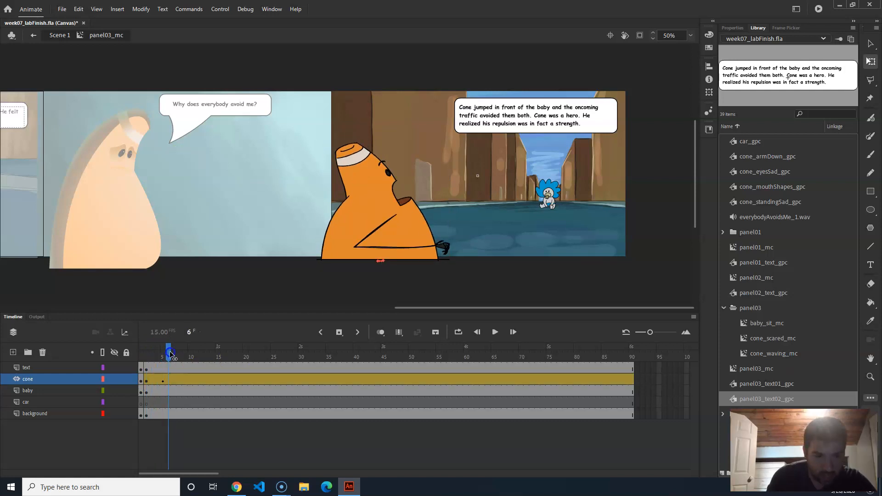
pyautogui.click(384, 174)
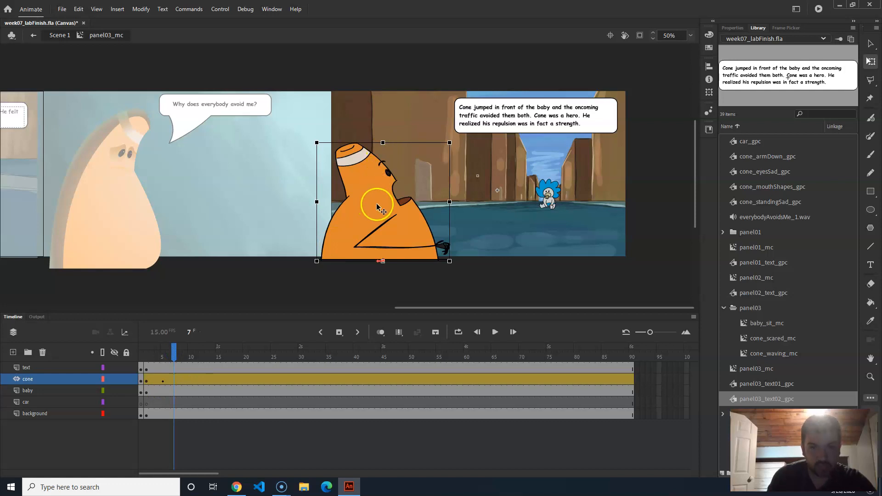
pyautogui.moveTo(174, 353); pyautogui.dragTo(164, 357)
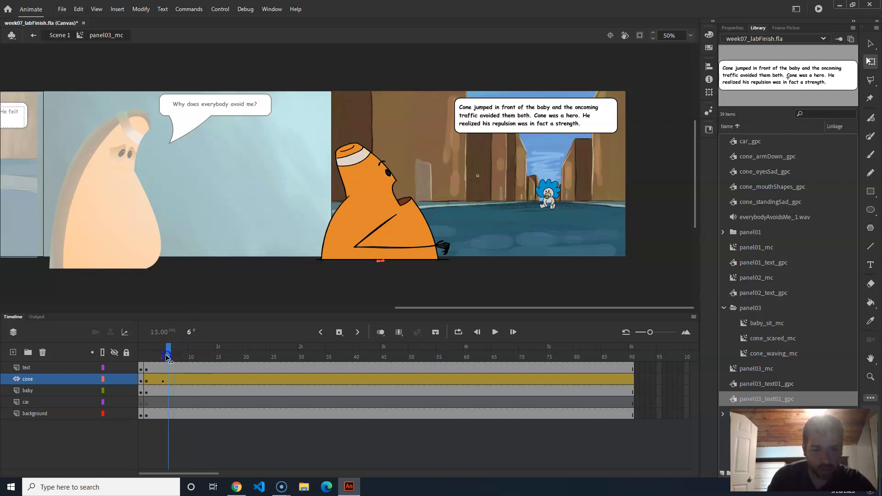
pyautogui.click(388, 192)
pyautogui.moveTo(382, 142); pyautogui.dragTo(383, 83)
pyautogui.moveTo(317, 171); pyautogui.dragTo(351, 181)
pyautogui.click(164, 357)
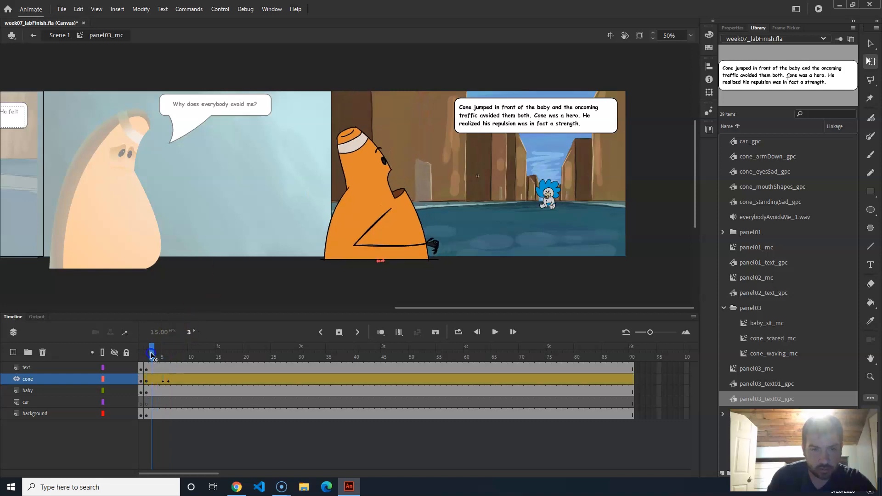
pyautogui.click(169, 356)
# Step: At frame 7, stretch the cone extremely tall and narrow beyond the panel's upper edge and shift it downward
pyautogui.moveTo(182, 357); pyautogui.dragTo(174, 358)
pyautogui.click(381, 177)
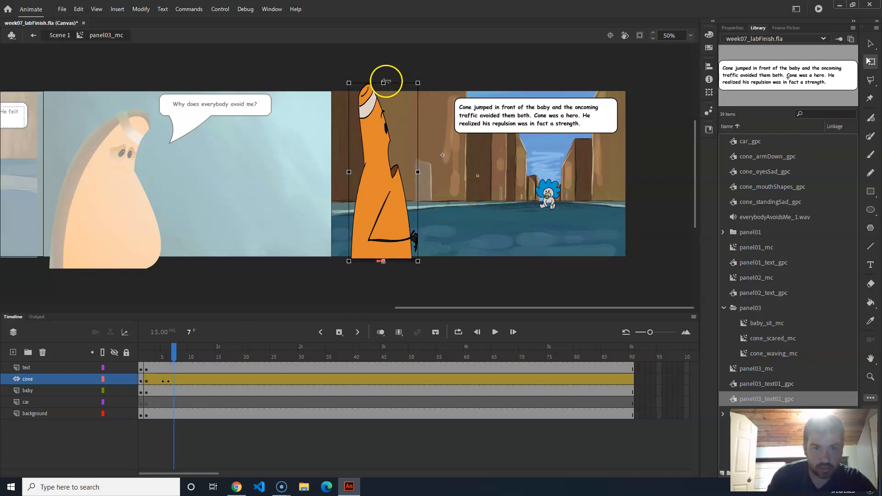
pyautogui.moveTo(383, 83); pyautogui.dragTo(383, 1)
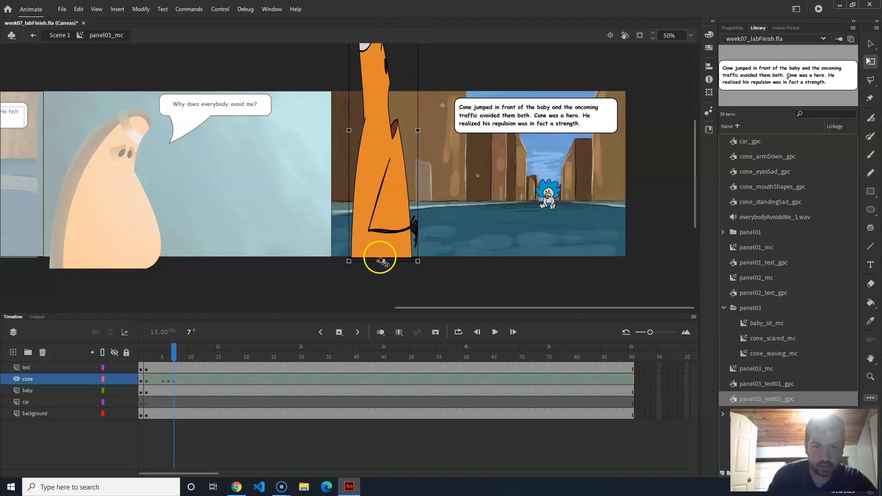
pyautogui.moveTo(417, 265); pyautogui.dragTo(408, 282)
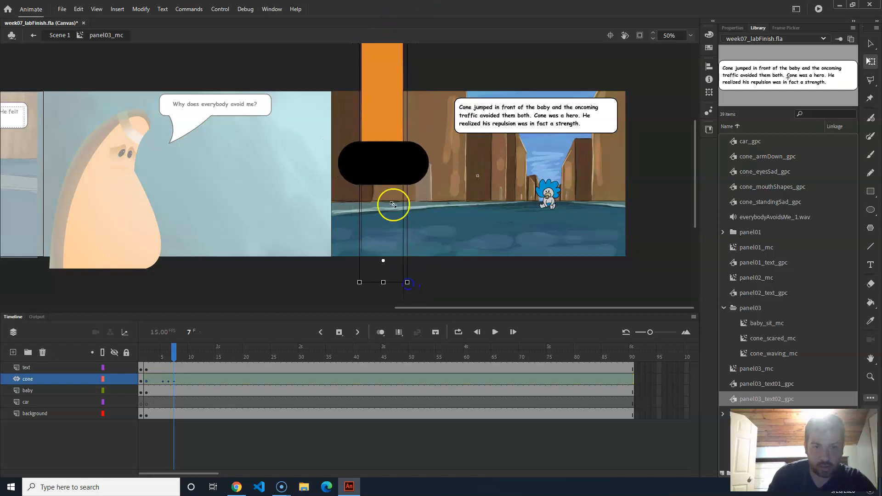
pyautogui.moveTo(386, 122); pyautogui.dragTo(386, 229)
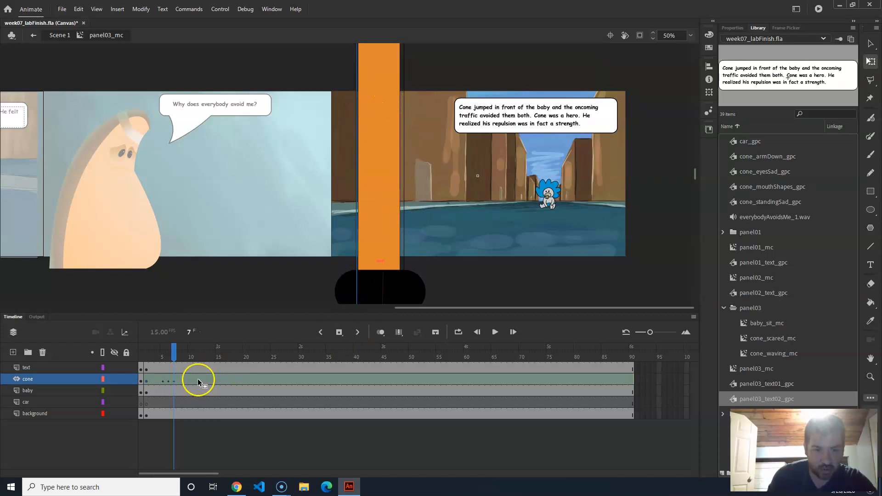
# Step: Remove the cone layer's frames from frame 8 onward so its motion tween ends at frame 7
pyautogui.moveTo(633, 379); pyautogui.dragTo(178, 376)
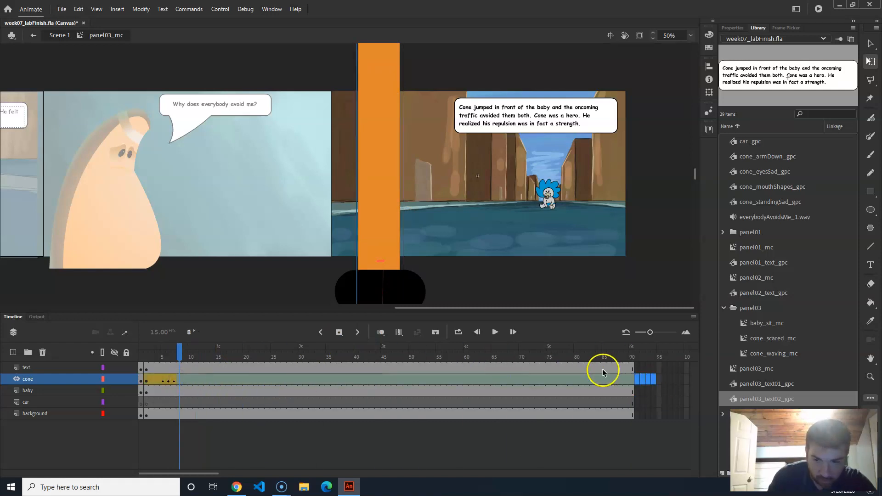
pyautogui.rightClick(182, 382)
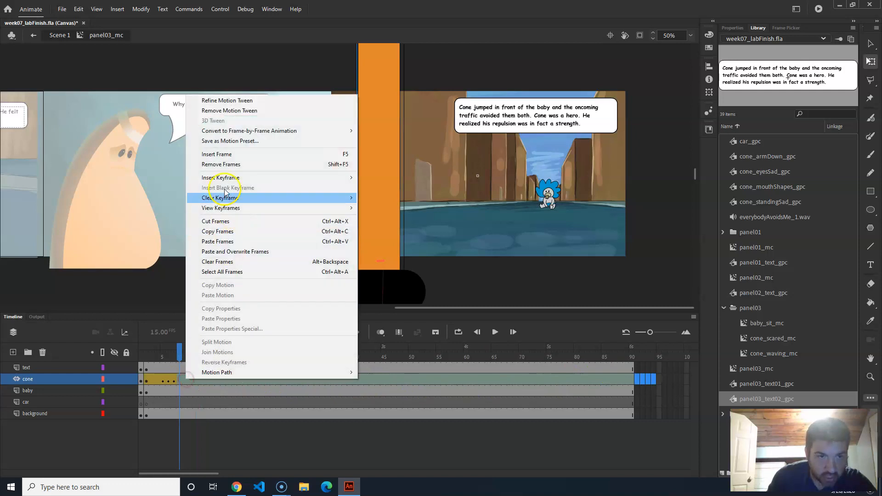
pyautogui.click(211, 165)
pyautogui.moveTo(183, 339); pyautogui.dragTo(186, 358)
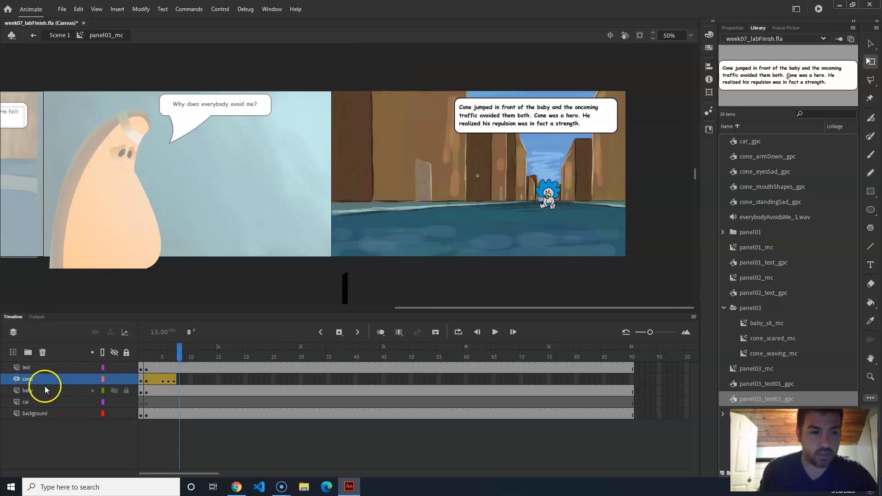
# Step: Rename the cone layer to coneSees
pyautogui.doubleClick(28, 378)
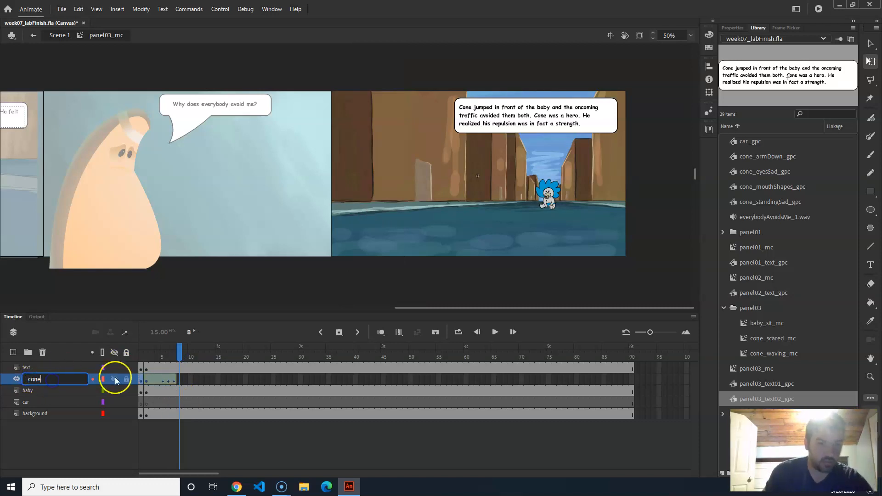
pyautogui.write('Sees')
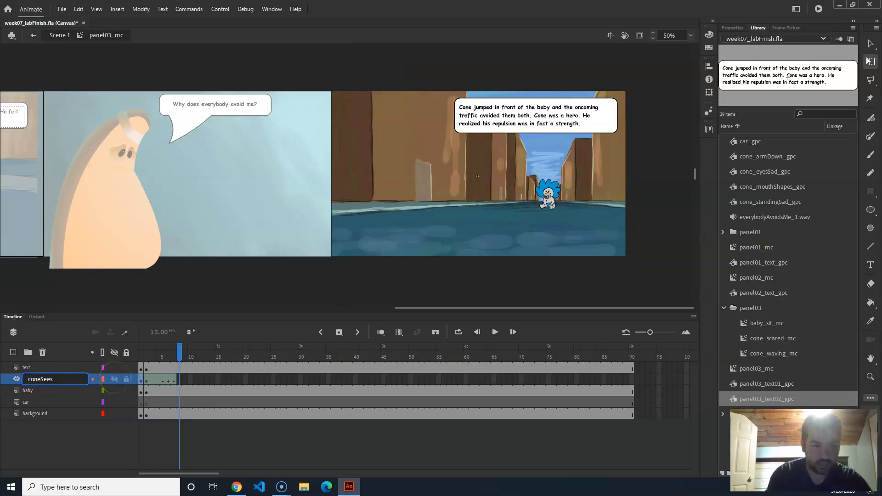
pyautogui.press('Return')
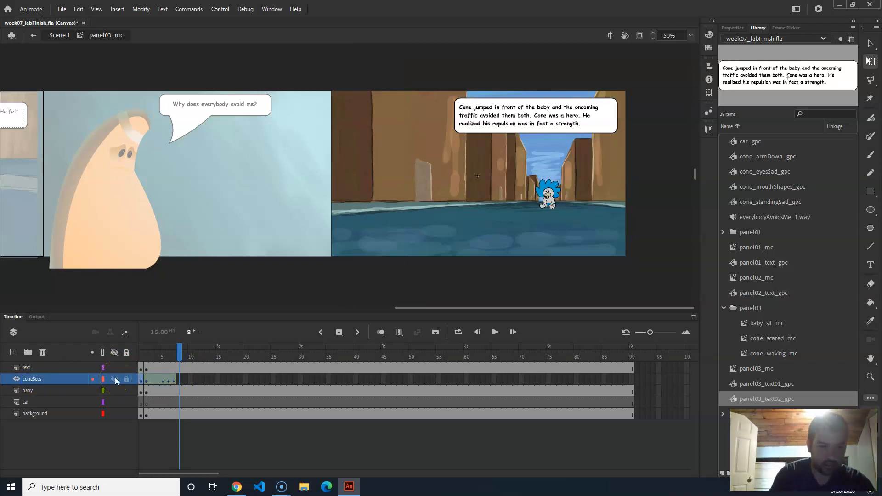
# Step: Add a new layer above coneSees and name it coneProtects
pyautogui.click(13, 351)
pyautogui.doubleClick(39, 378)
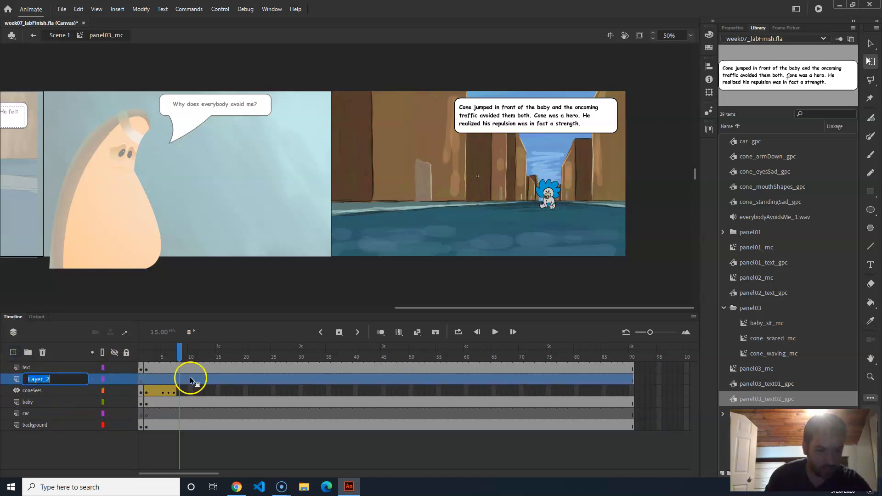
pyautogui.write('coned')
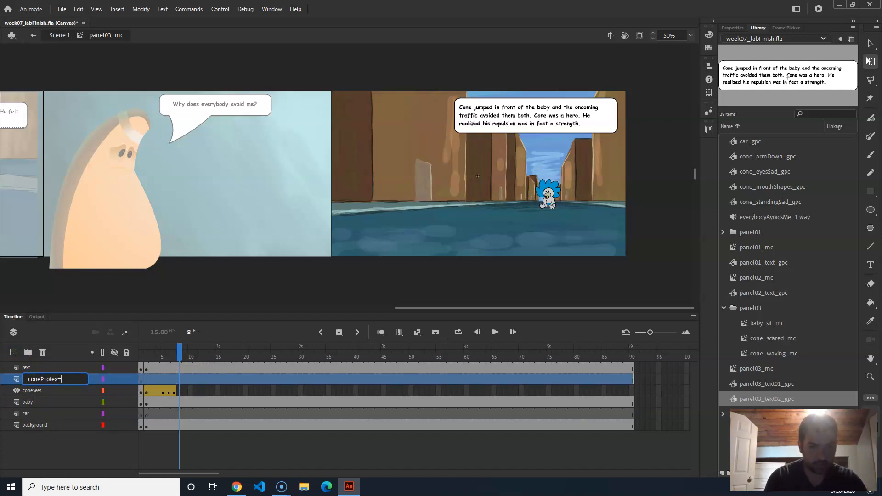
pyautogui.write('rotects')
pyautogui.press('Return')
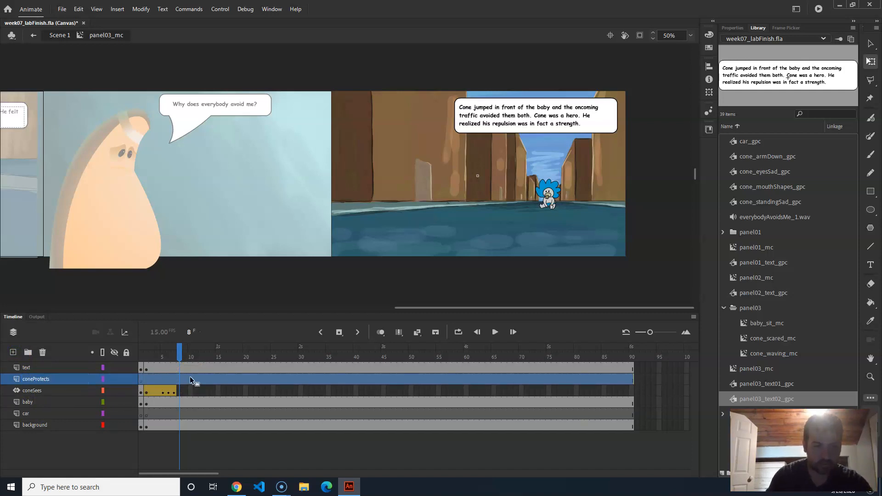
# Step: Insert a keyframe at frame 8 of the coneProtects layer
pyautogui.click(195, 390)
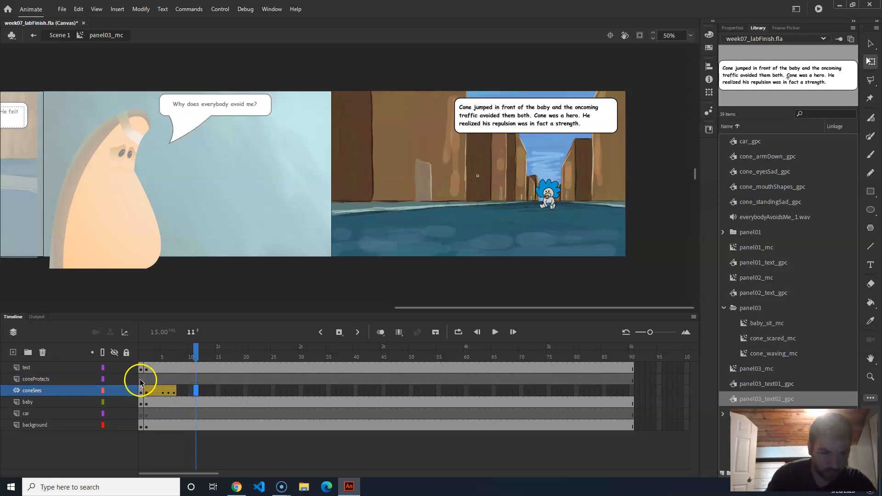
pyautogui.moveTo(162, 351); pyautogui.dragTo(177, 363)
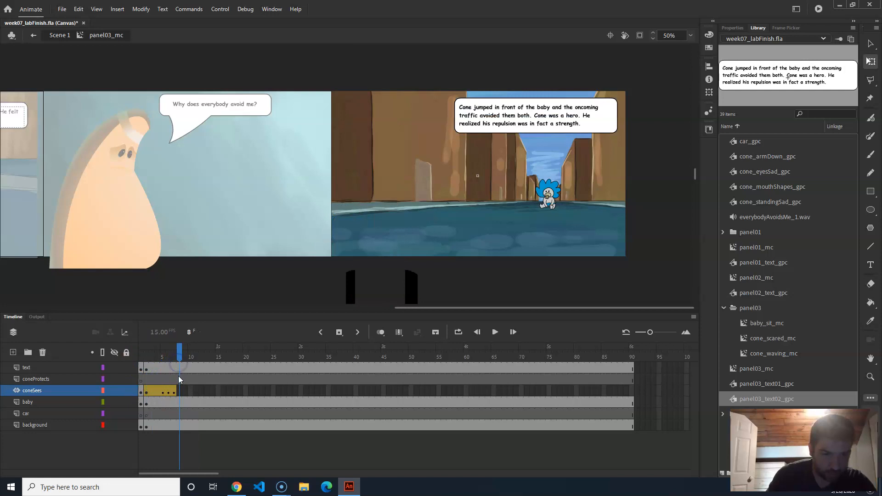
pyautogui.click(180, 379)
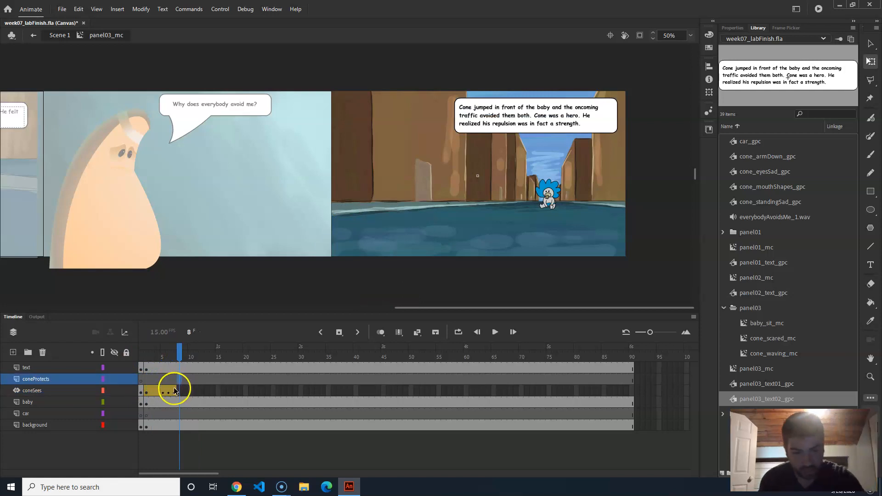
pyautogui.press('F6')
pyautogui.moveTo(180, 356); pyautogui.dragTo(205, 358)
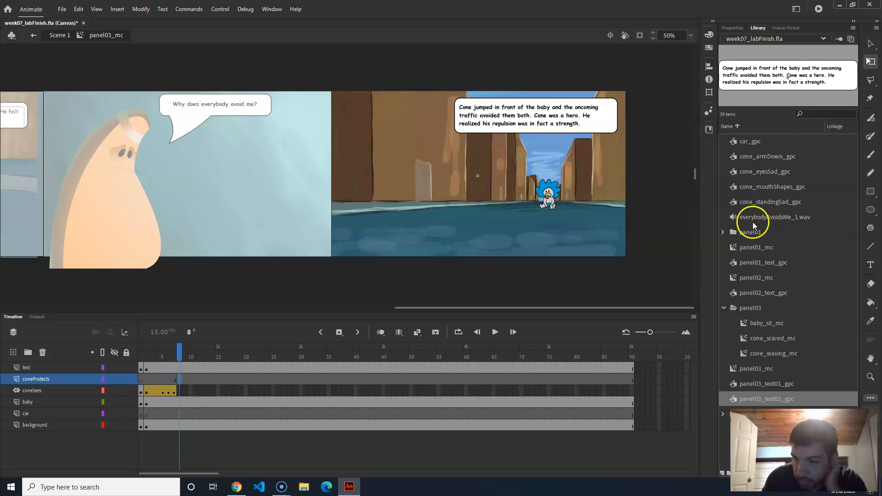
# Step: Place cone_waving_mc from the library beside the baby at frame 8 of coneProtects, and set its transformation point at its feet
pyautogui.click(783, 219)
pyautogui.click(766, 198)
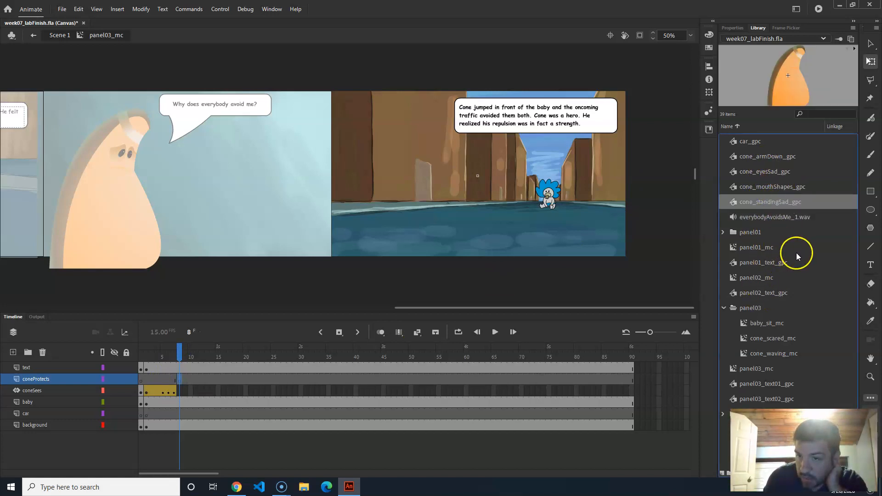
pyautogui.click(789, 353)
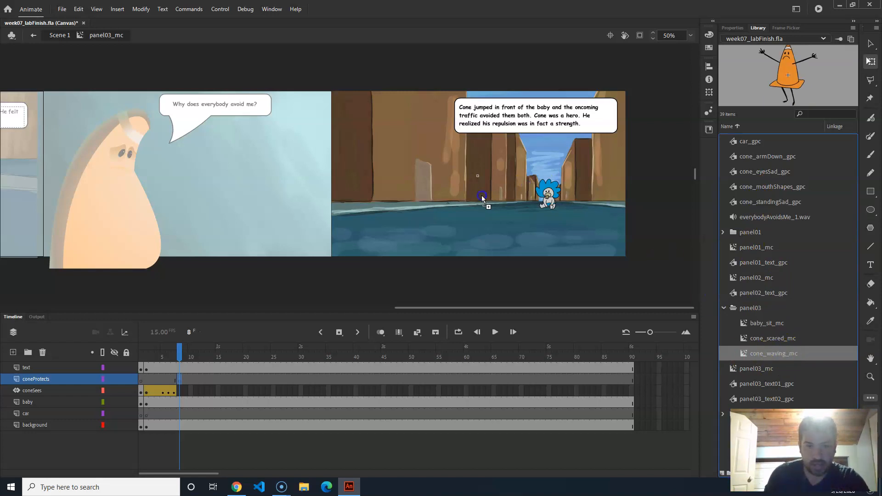
pyautogui.click(176, 375)
pyautogui.click(181, 382)
pyautogui.moveTo(181, 351)
pyautogui.mouseDown()
pyautogui.moveTo(206, 350)
pyautogui.moveTo(163, 346)
pyautogui.moveTo(212, 345)
pyautogui.moveTo(180, 345)
pyautogui.mouseUp()
pyautogui.moveTo(476, 196); pyautogui.dragTo(508, 192)
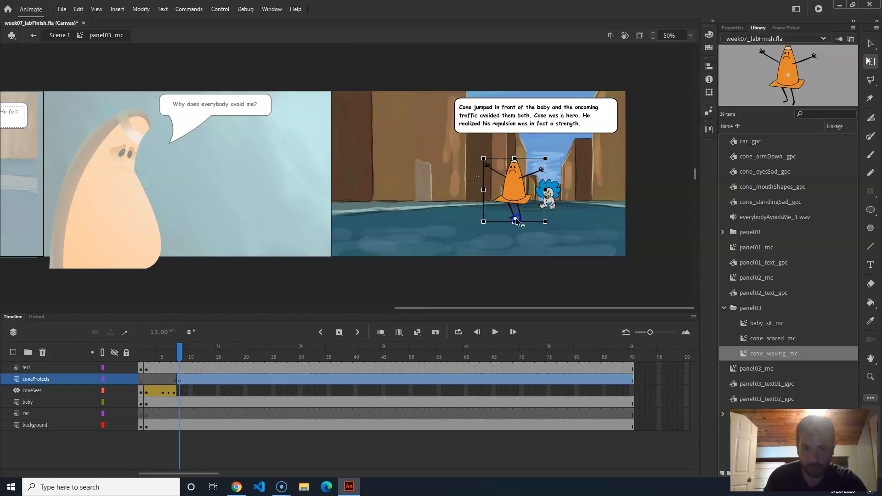
pyautogui.moveTo(514, 158); pyautogui.dragTo(515, 173)
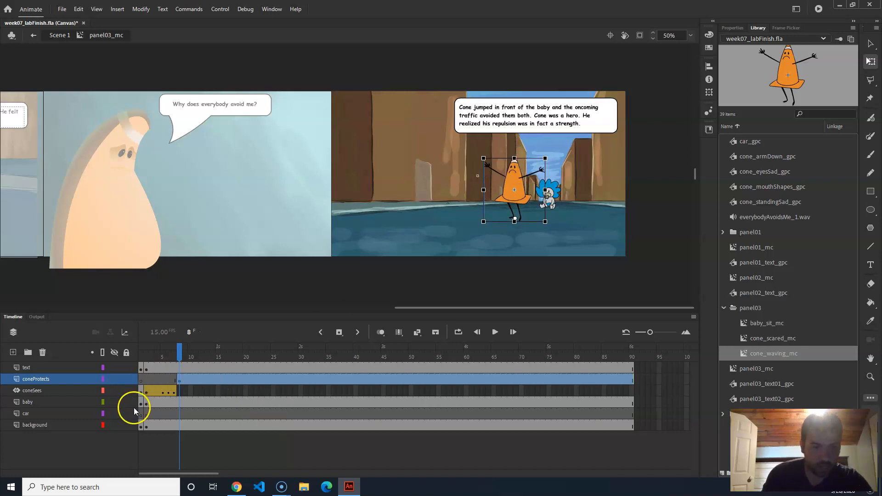
# Step: Create a motion tween for the waving cone on the coneProtects frame span starting at frame 8
pyautogui.click(201, 390)
pyautogui.click(179, 357)
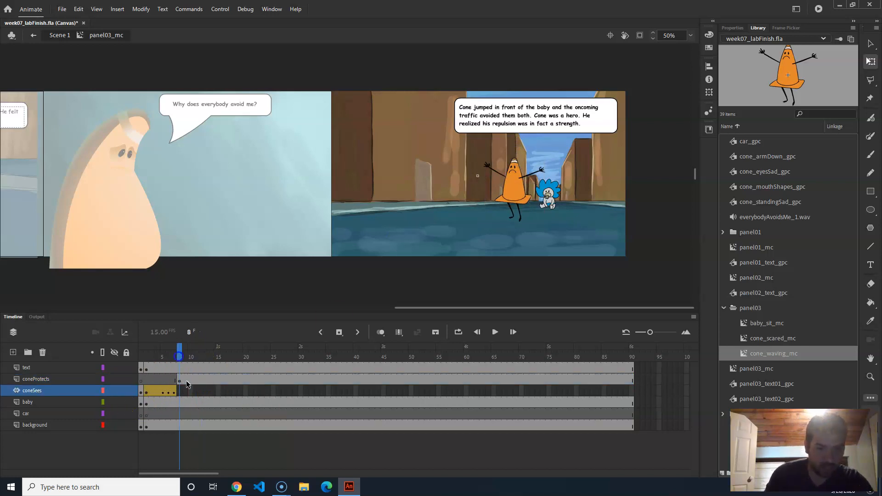
pyautogui.rightClick(185, 379)
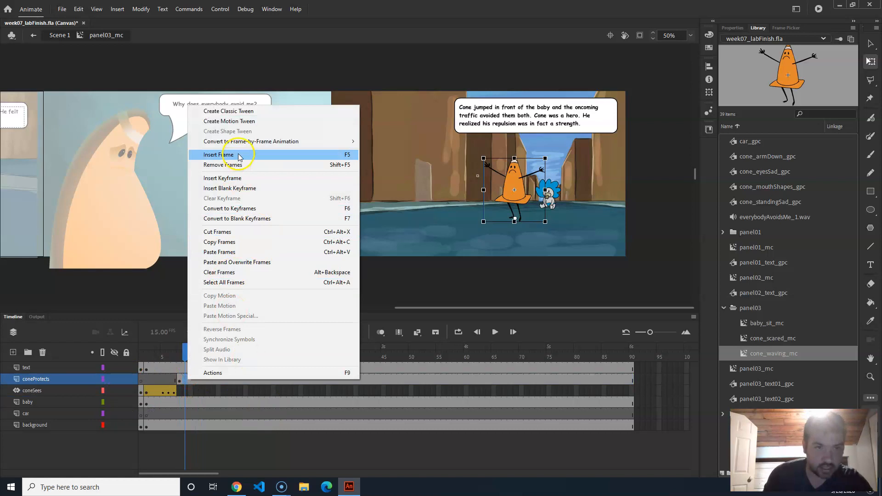
pyautogui.click(238, 121)
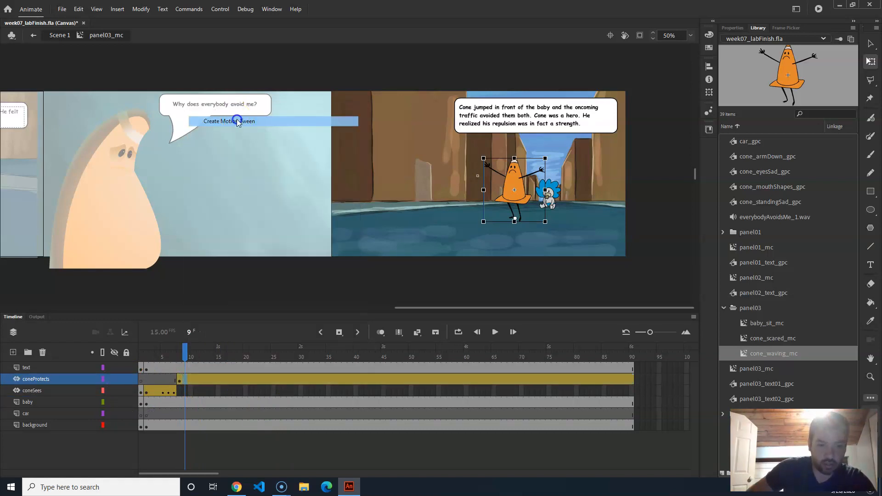
# Step: Keep the cone's landed position as a keyframe at frame 11, and at frame 8 move the cone straight up above the panel
pyautogui.moveTo(188, 355)
pyautogui.mouseDown()
pyautogui.moveTo(205, 358)
pyautogui.moveTo(198, 363)
pyautogui.mouseUp()
pyautogui.click(193, 357)
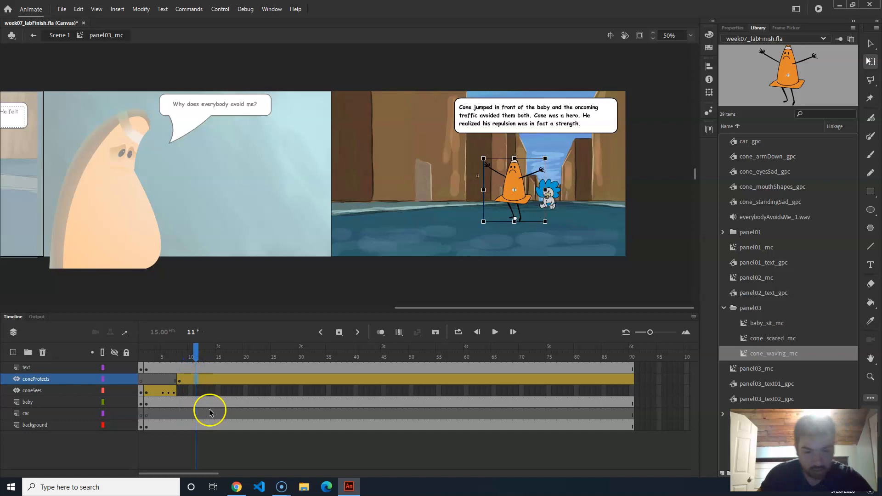
pyautogui.click(194, 352)
pyautogui.moveTo(194, 352); pyautogui.dragTo(185, 352)
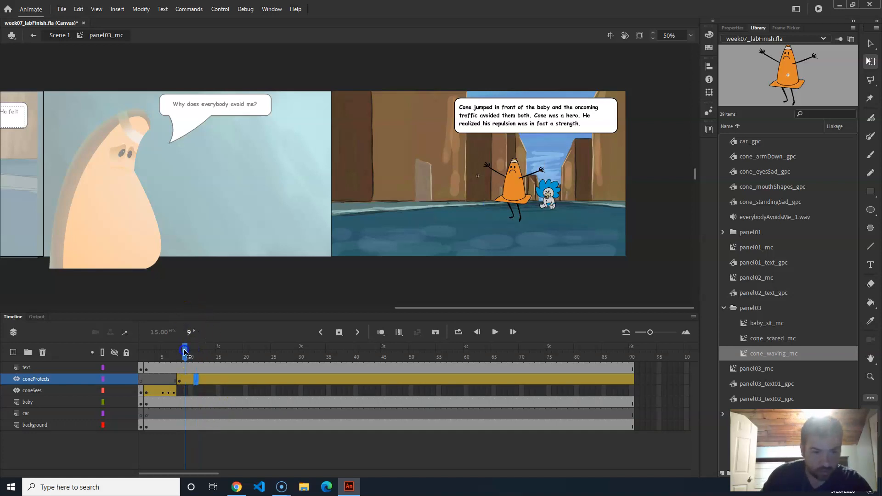
pyautogui.click(195, 377)
pyautogui.moveTo(522, 199); pyautogui.dragTo(517, 30)
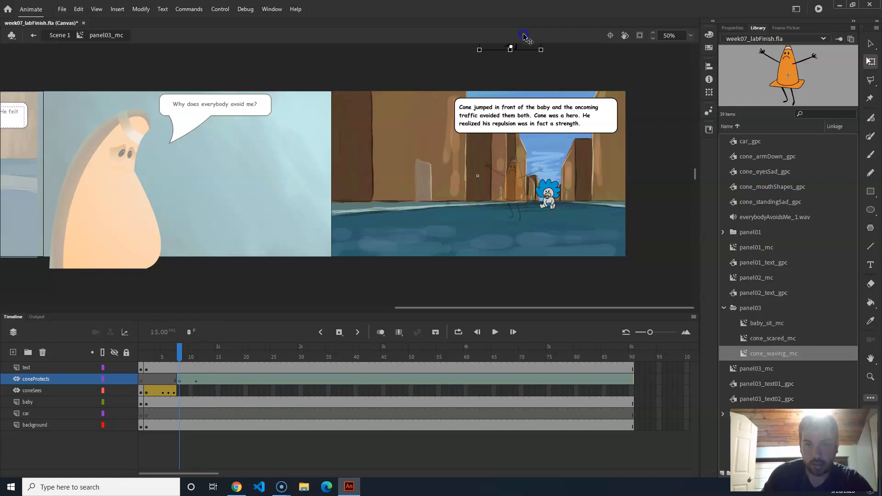
# Step: At frame 10, stretch the falling waving cone taller and narrower
pyautogui.click(182, 353)
pyautogui.moveTo(182, 354); pyautogui.dragTo(191, 359)
pyautogui.click(185, 356)
pyautogui.click(519, 146)
pyautogui.moveTo(515, 104); pyautogui.dragTo(517, 64)
pyautogui.moveTo(544, 119); pyautogui.dragTo(538, 117)
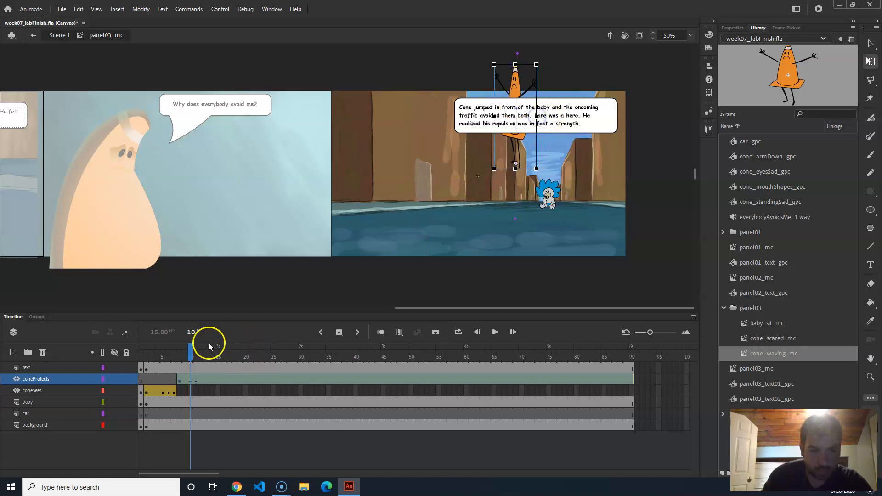
# Step: Add a keyframe at frame 13 of coneProtects that keeps the landed waving cone at its normal shape
pyautogui.moveTo(188, 352); pyautogui.dragTo(197, 354)
pyautogui.click(195, 381)
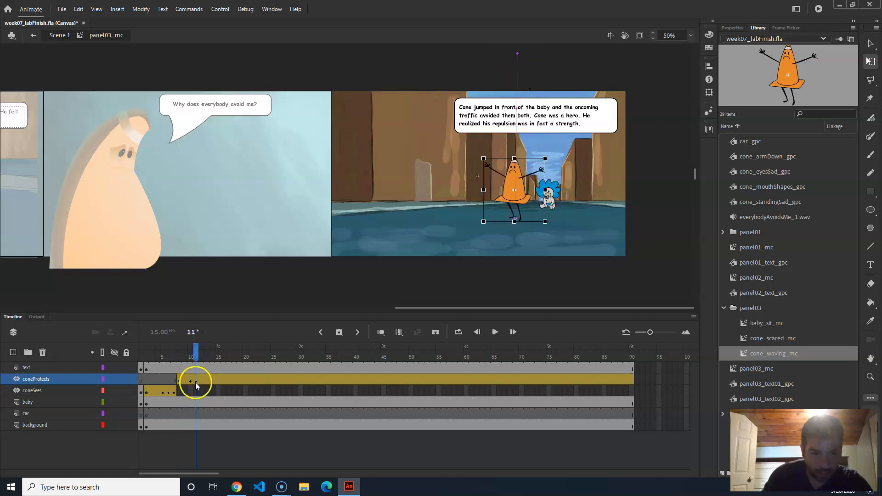
pyautogui.click(197, 354)
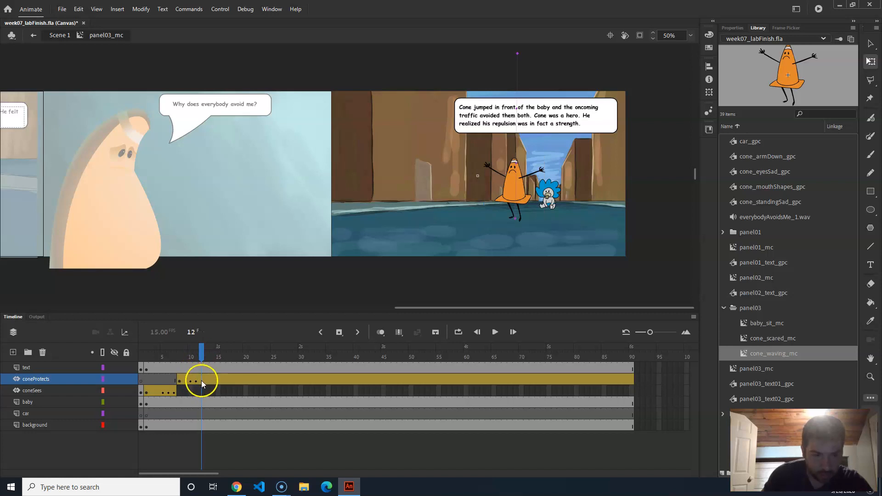
pyautogui.click(202, 357)
pyautogui.click(201, 382)
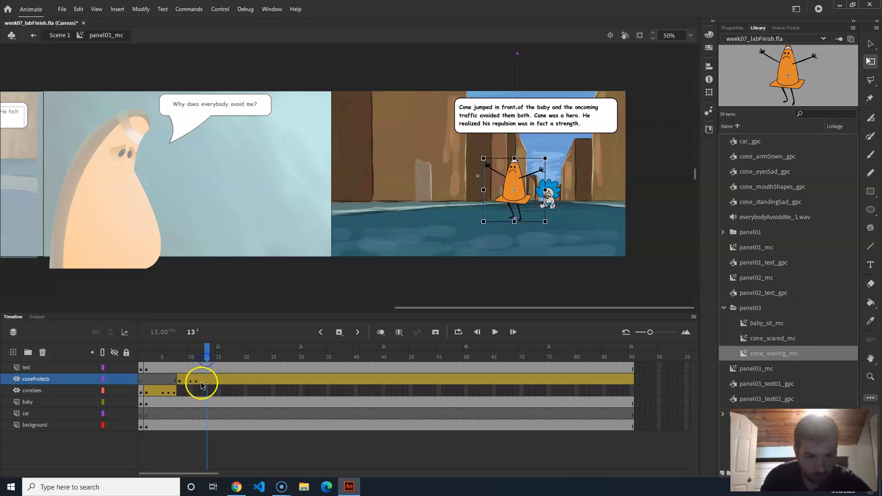
# Step: At frame 11 of coneProtects, squash the waving cone as it lands
pyautogui.moveTo(207, 350); pyautogui.dragTo(195, 355)
pyautogui.click(195, 382)
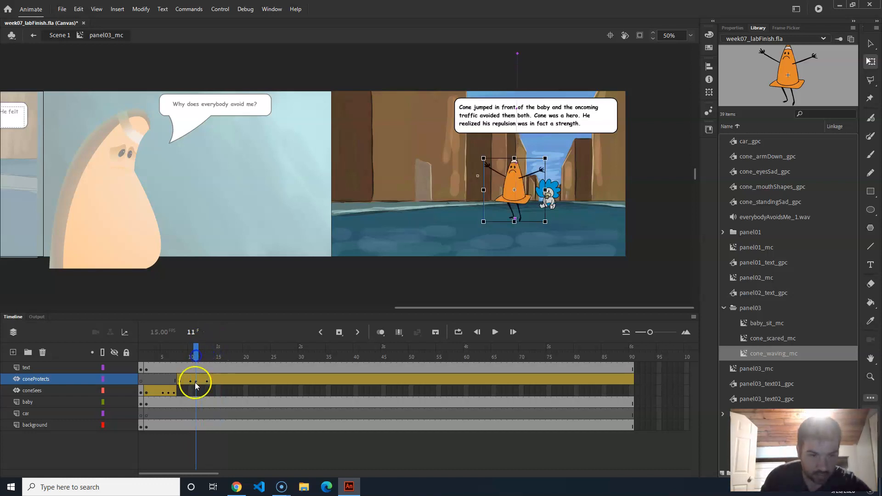
pyautogui.moveTo(515, 166); pyautogui.dragTo(548, 196)
# Step: Play back the panel animation to check the cone's leap and landing, and return to frame 2
pyautogui.moveTo(193, 357); pyautogui.dragTo(136, 356)
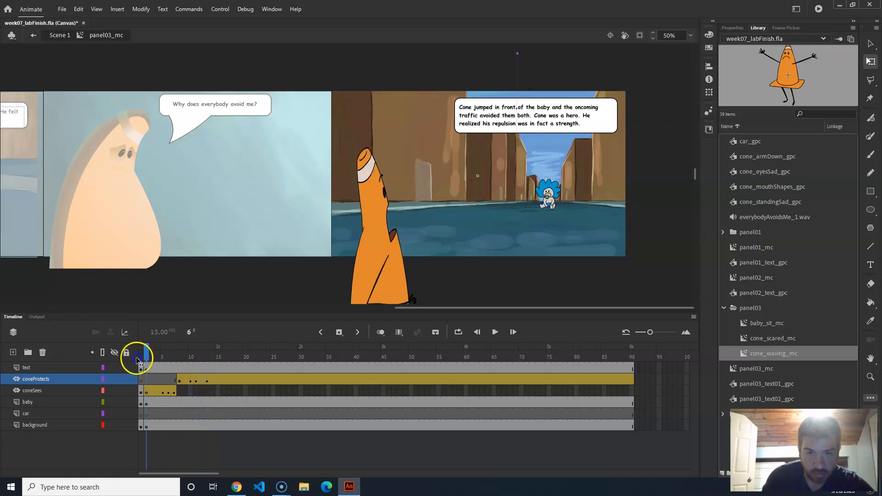
pyautogui.press('Return')
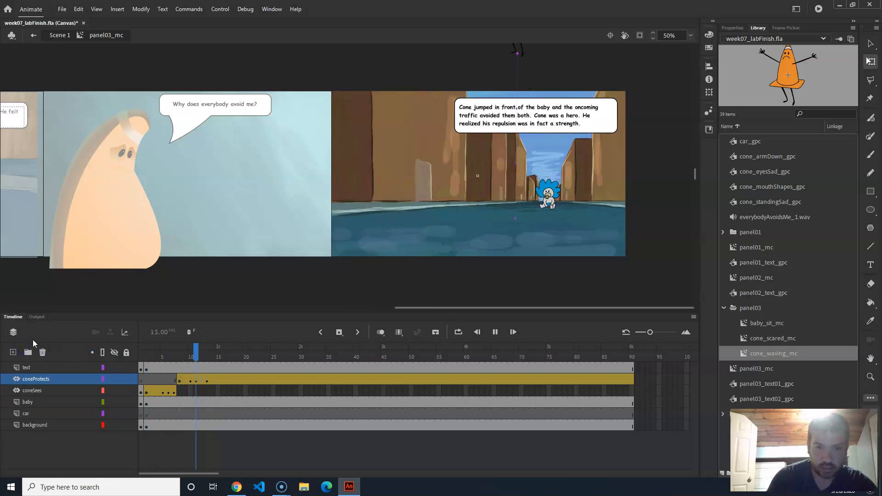
pyautogui.press('Return')
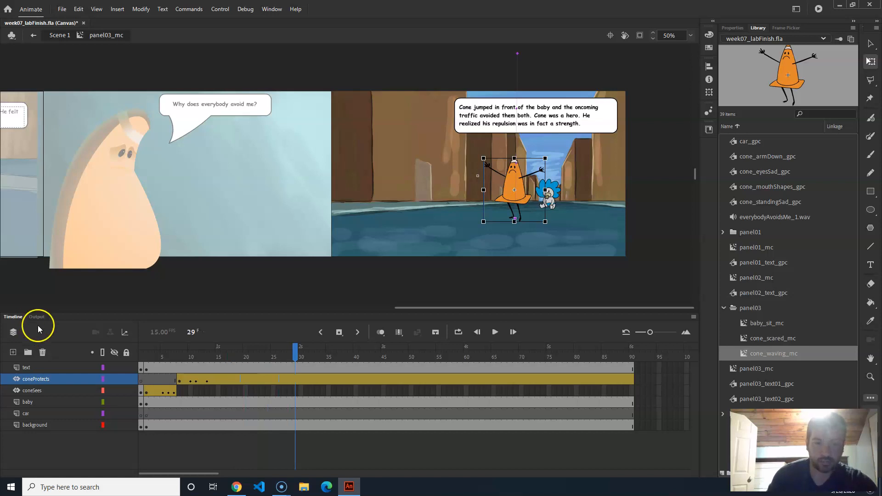
pyautogui.moveTo(283, 356); pyautogui.dragTo(148, 358)
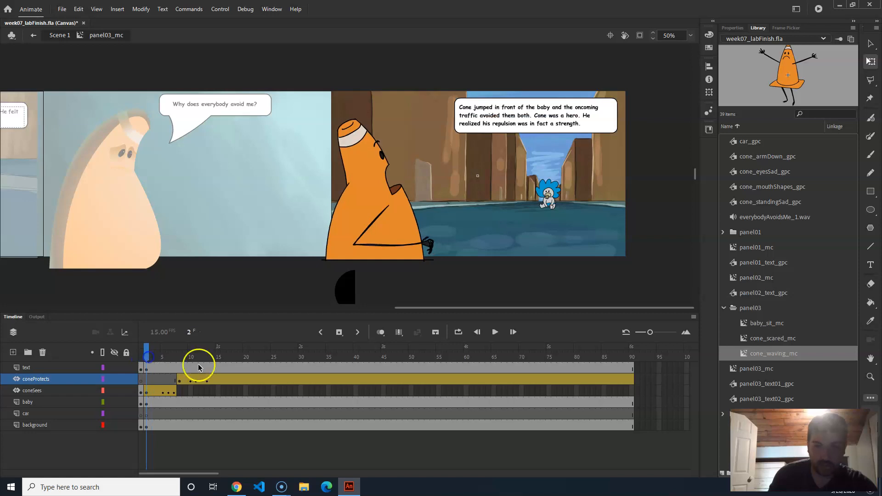
pyautogui.click(771, 142)
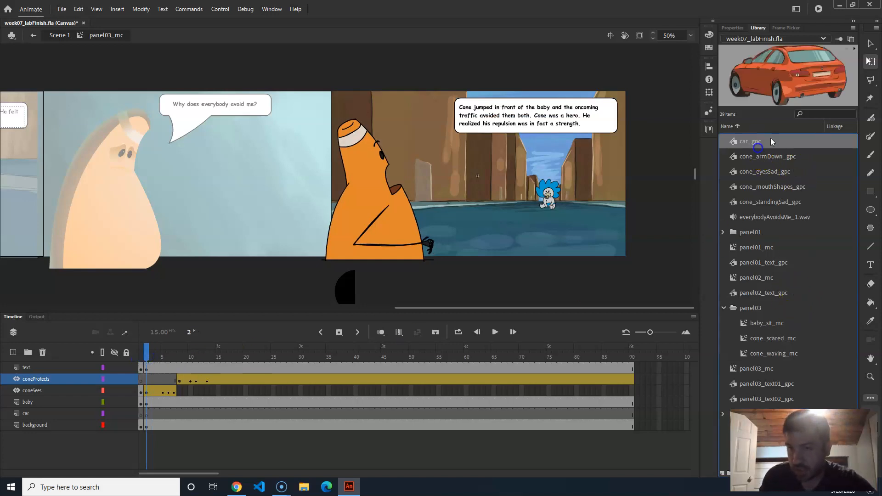
pyautogui.moveTo(491, 216); pyautogui.dragTo(509, 221)
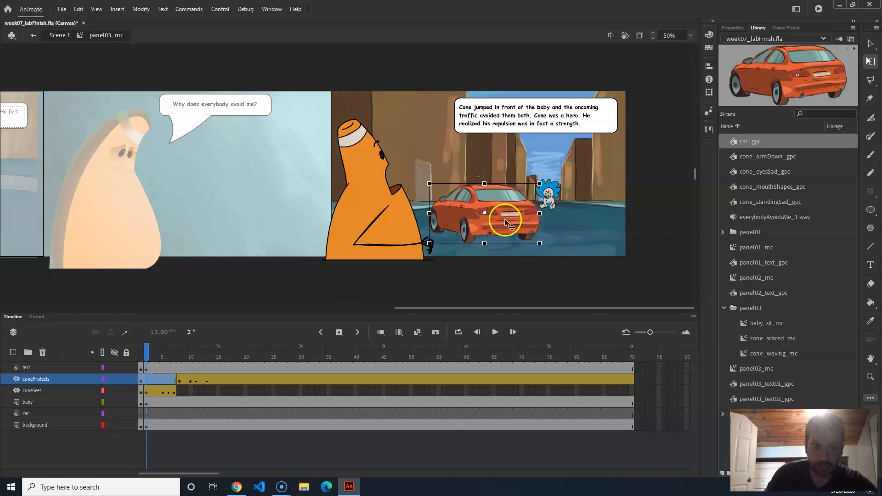
pyautogui.hotkey('ctrl', 'z')
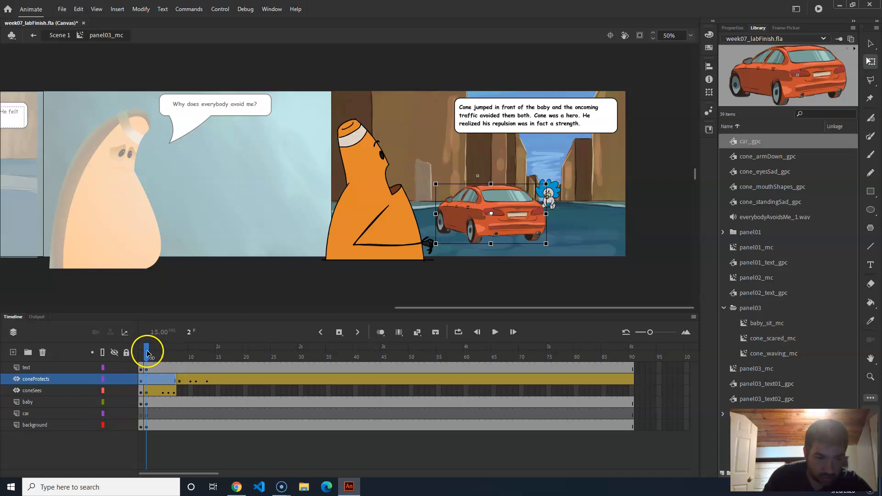
pyautogui.press('Delete')
# Step: Place car_gpc from the library on the car layer at frame 2, flip it horizontally, and position it beside the large cone
pyautogui.click(59, 413)
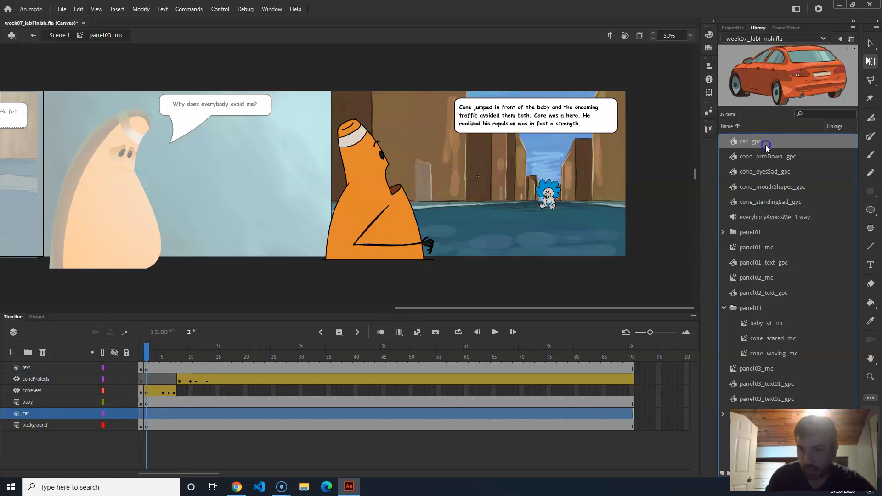
pyautogui.moveTo(493, 246); pyautogui.dragTo(495, 208)
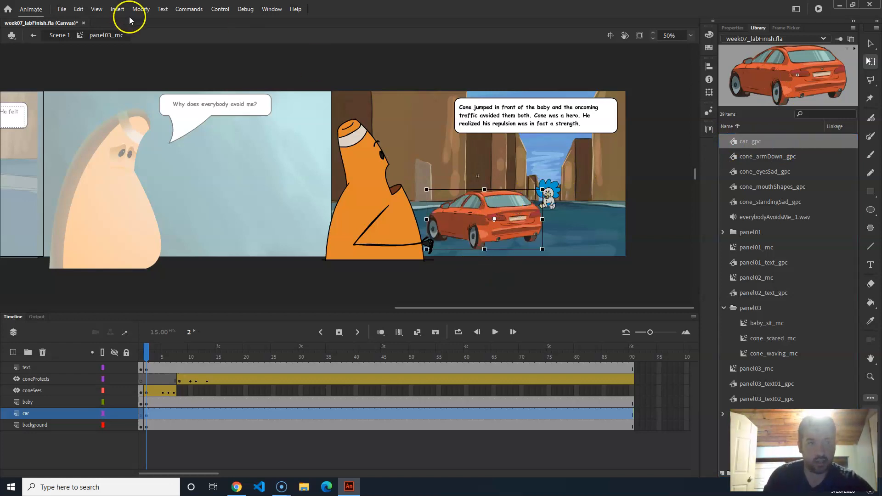
pyautogui.click(141, 9)
pyautogui.moveTo(175, 122)
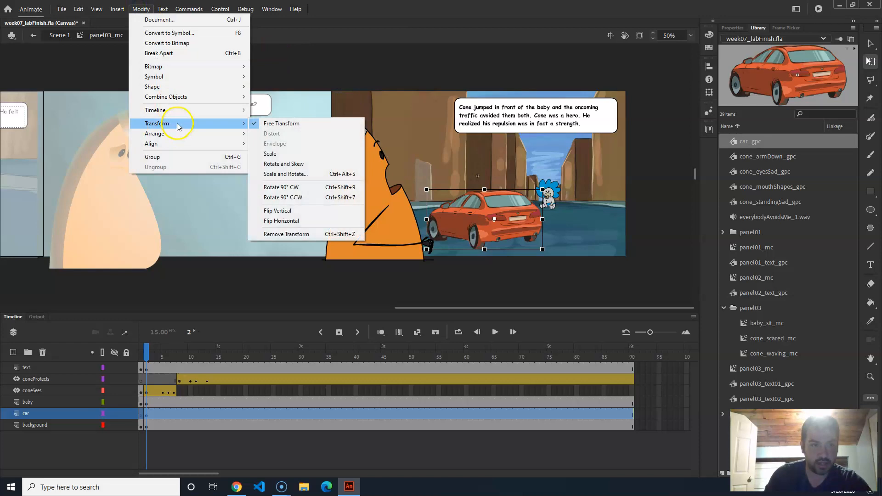
pyautogui.click(315, 220)
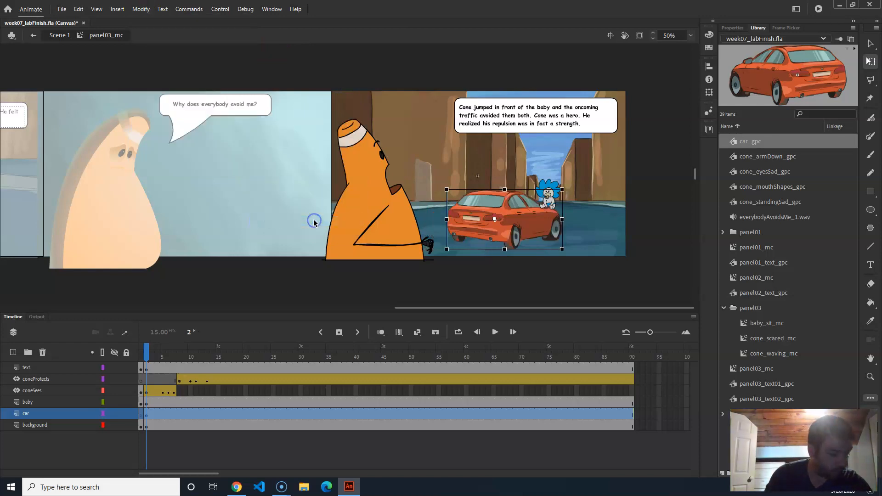
pyautogui.moveTo(541, 219); pyautogui.dragTo(505, 219)
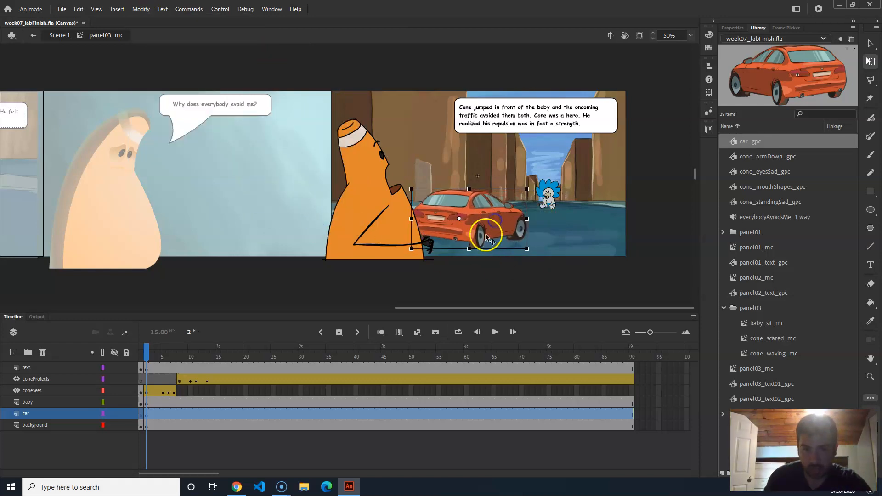
# Step: Show the car symbol's frame 2 in the Frame Picker and set its playback to Single Frame
pyautogui.click(799, 28)
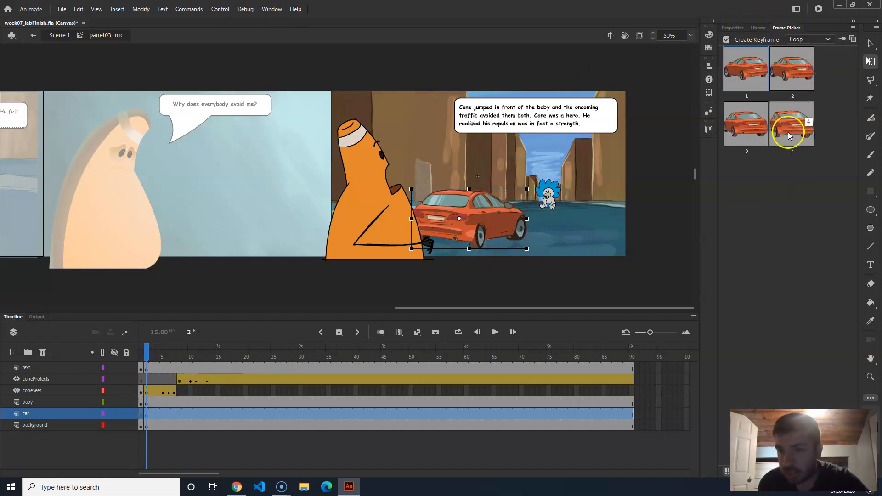
pyautogui.click(790, 76)
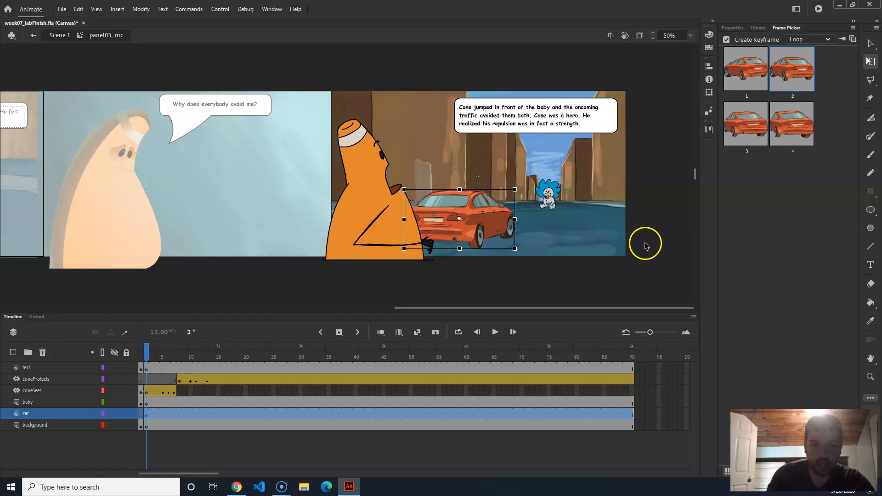
pyautogui.click(810, 40)
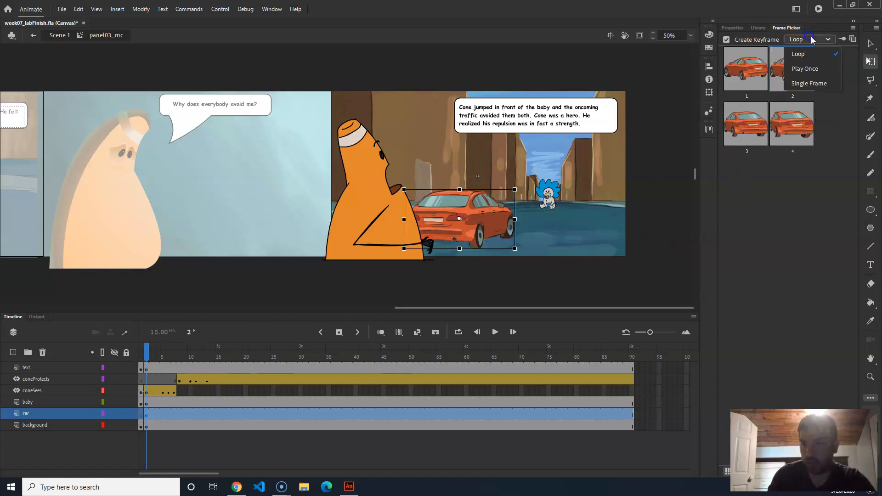
pyautogui.click(815, 79)
pyautogui.moveTo(148, 354)
pyautogui.mouseDown()
pyautogui.moveTo(316, 354)
pyautogui.moveTo(145, 356)
pyautogui.mouseUp()
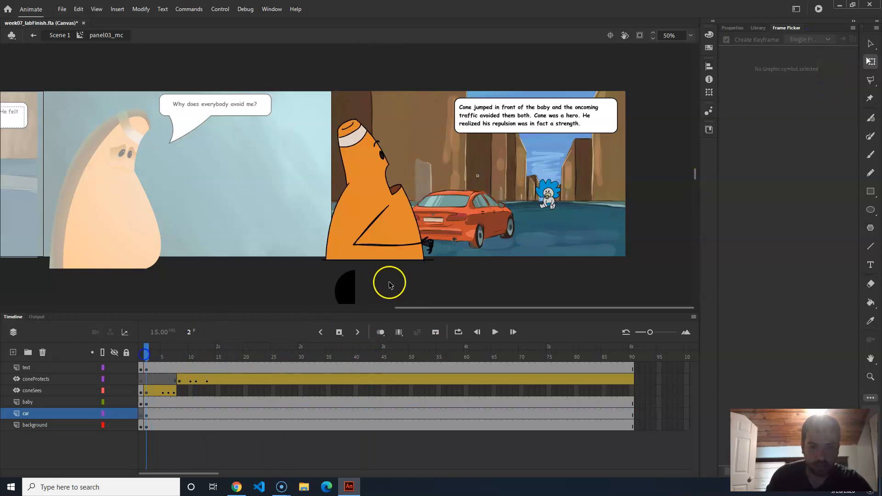
# Step: Move the car outside the third panel, below and left of the large cone, and create a motion tween on the car layer
pyautogui.moveTo(498, 225); pyautogui.dragTo(301, 276)
pyautogui.click(299, 470)
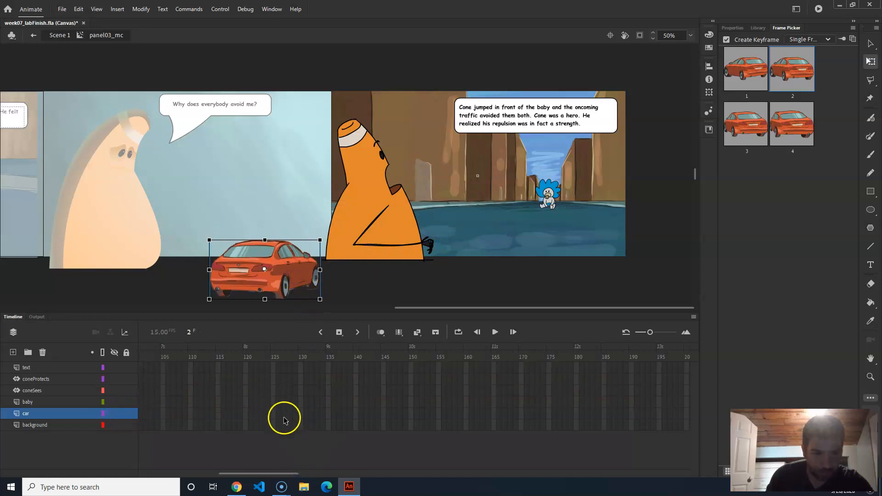
pyautogui.moveTo(236, 473); pyautogui.dragTo(178, 476)
pyautogui.rightClick(197, 413)
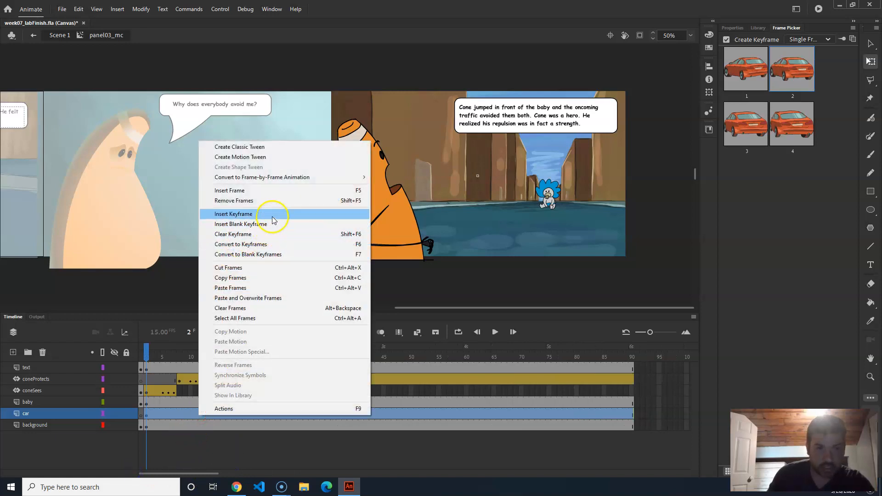
pyautogui.click(248, 157)
# Step: At frame 90, move the car to the far end of the road behind the baby and shrink it until the baby hides it
pyautogui.moveTo(153, 350); pyautogui.dragTo(616, 355)
pyautogui.click(295, 250)
pyautogui.moveTo(280, 276); pyautogui.dragTo(565, 197)
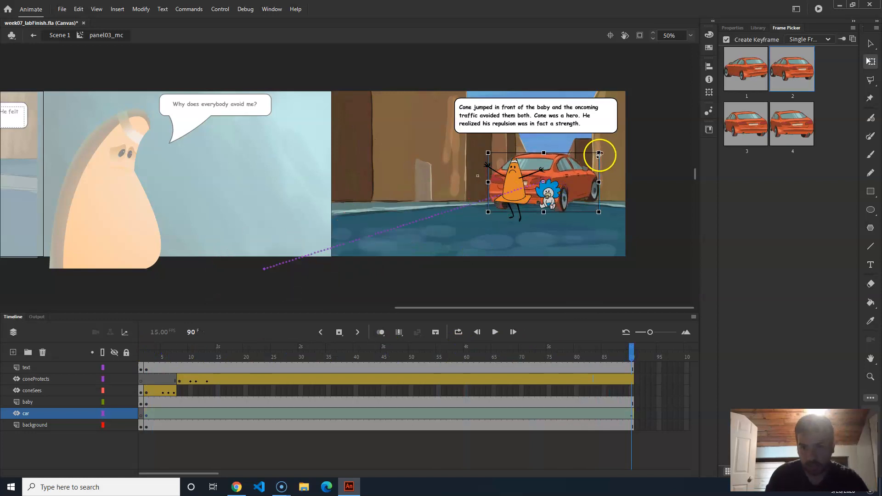
pyautogui.moveTo(598, 153); pyautogui.dragTo(558, 174)
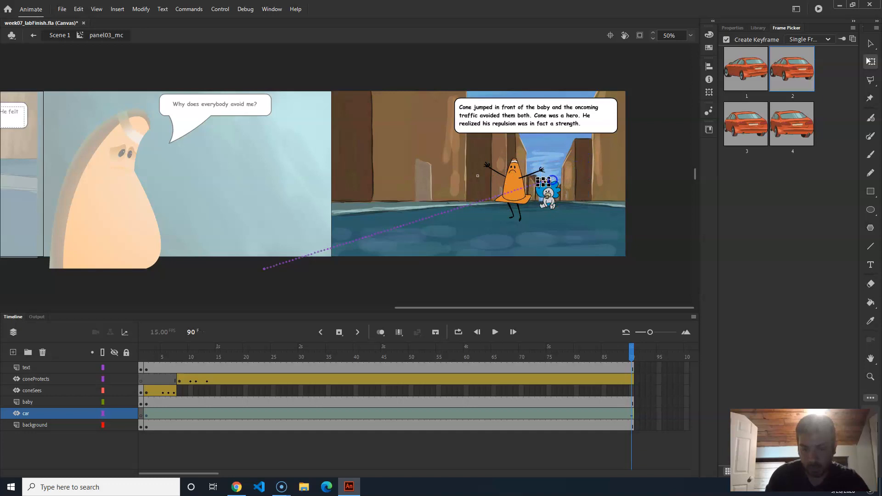
pyautogui.moveTo(546, 180); pyautogui.dragTo(548, 182)
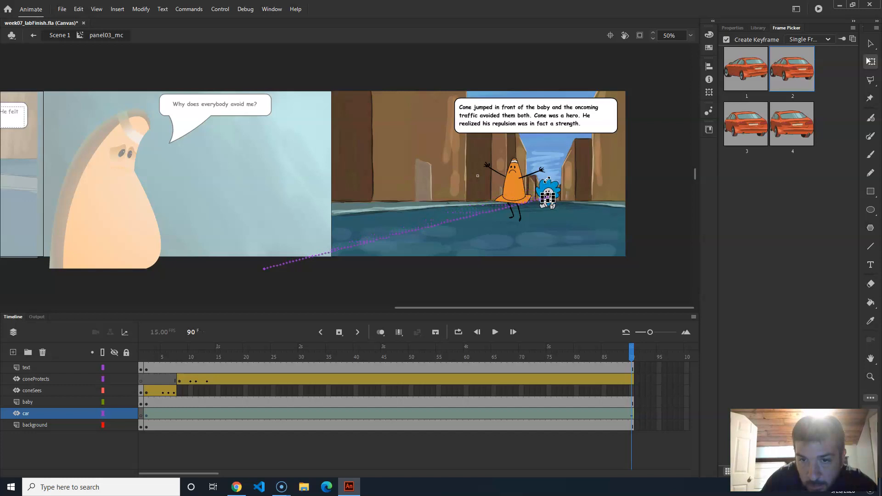
pyautogui.hotkey('ctrl', '=')
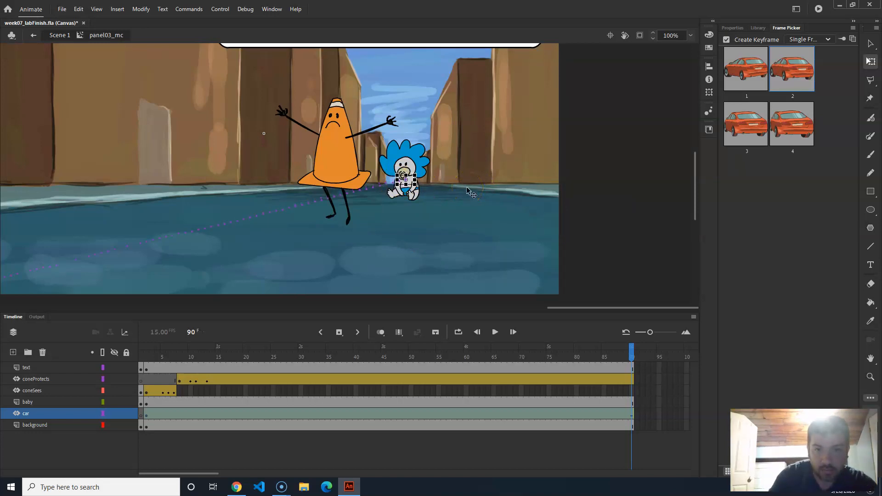
# Step: At frame 2, enlarge the car greatly and move it farther left so it starts outside the third panel
pyautogui.moveTo(632, 350); pyautogui.dragTo(148, 369)
pyautogui.hotkey('ctrl', '-')
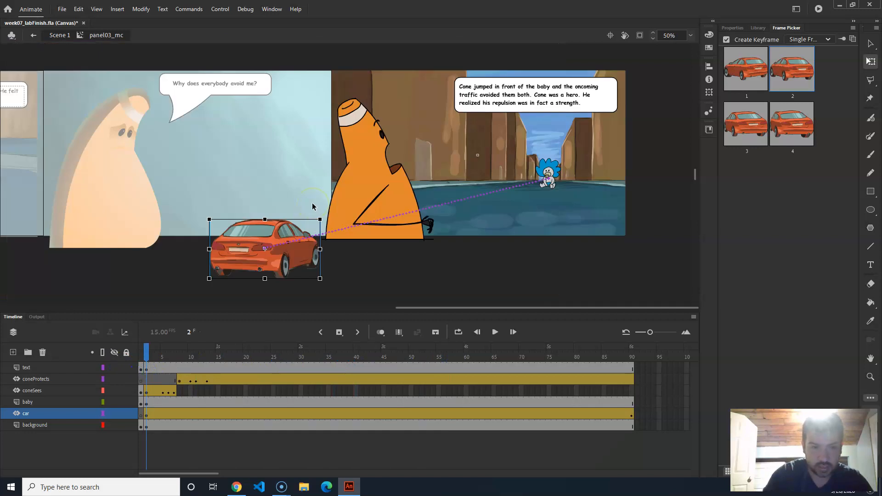
pyautogui.moveTo(209, 219); pyautogui.dragTo(133, 179)
pyautogui.moveTo(305, 267); pyautogui.dragTo(225, 262)
pyautogui.moveTo(53, 176); pyautogui.dragTo(10, 138)
pyautogui.moveTo(262, 220); pyautogui.dragTo(262, 271)
pyautogui.moveTo(152, 361); pyautogui.dragTo(138, 344)
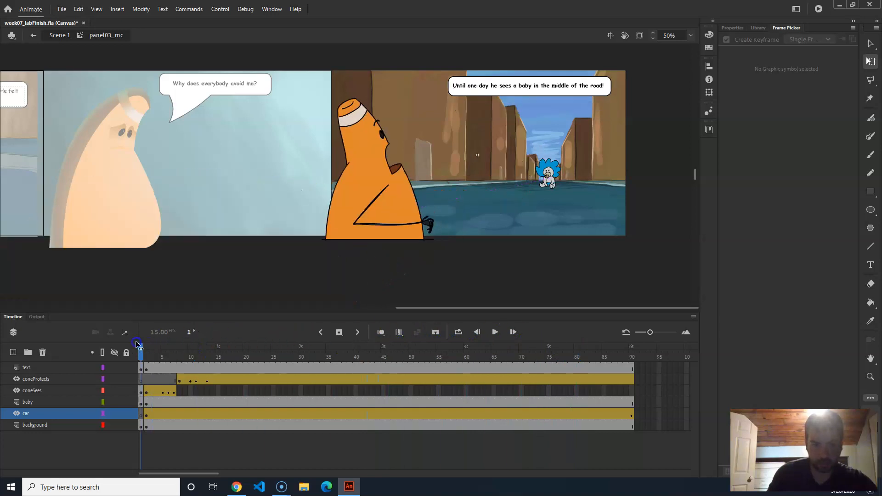
pyautogui.moveTo(221, 277); pyautogui.dragTo(180, 233)
# Step: Set the ease of the car's motion tween to 100 out
pyautogui.moveTo(173, 354); pyautogui.dragTo(313, 362)
pyautogui.click(325, 414)
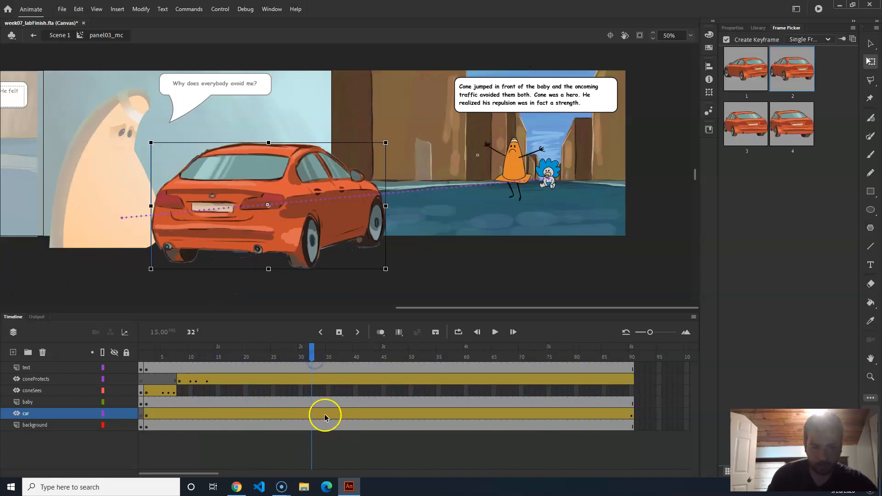
pyautogui.click(742, 26)
pyautogui.moveTo(319, 354); pyautogui.dragTo(284, 354)
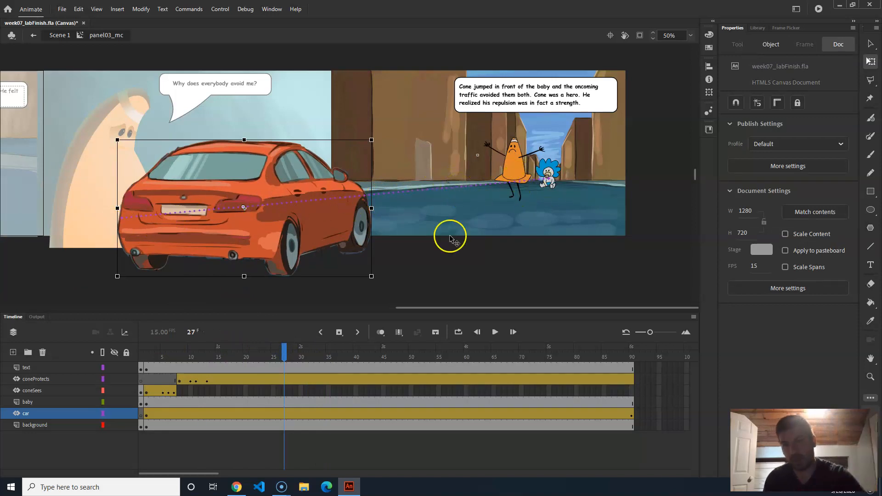
pyautogui.click(297, 420)
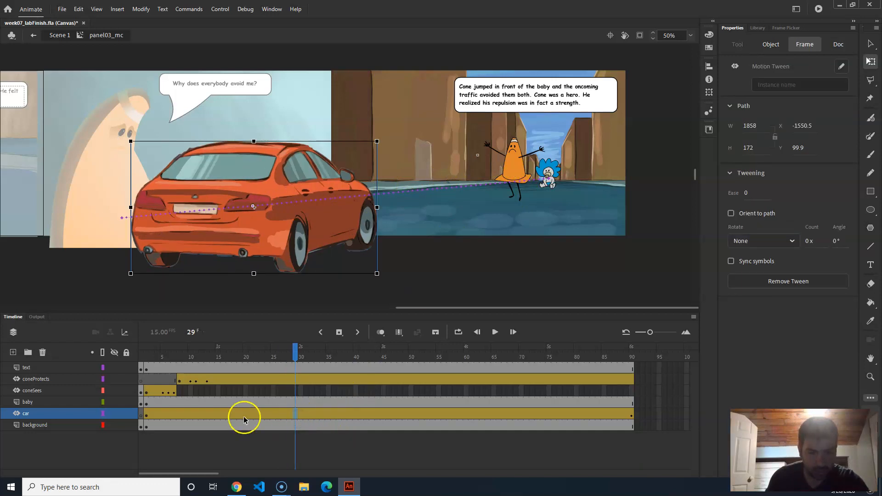
pyautogui.click(387, 413)
pyautogui.click(469, 414)
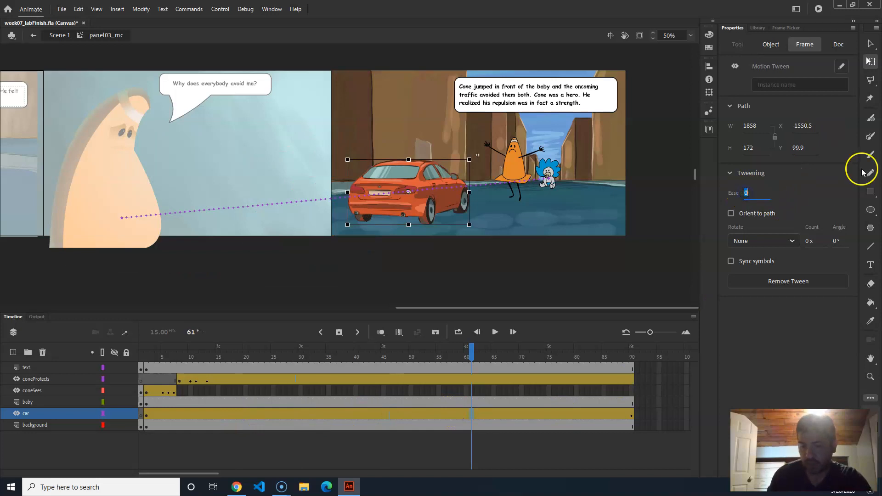
pyautogui.press('Return')
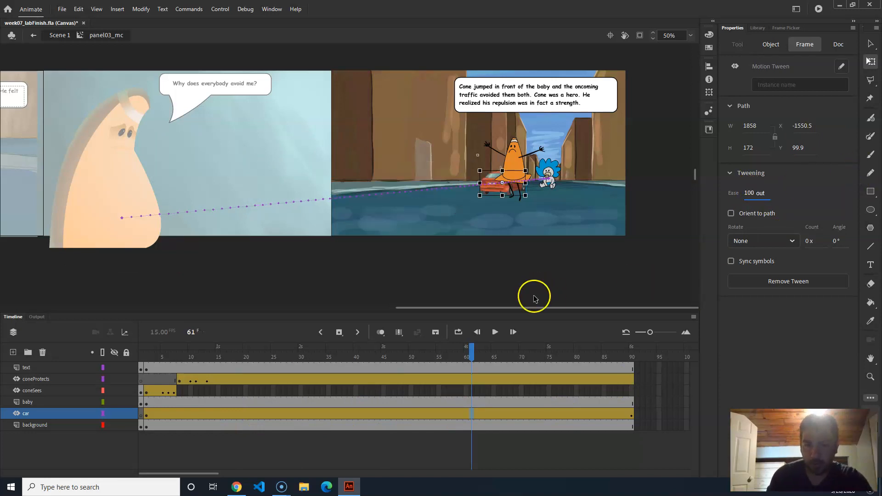
# Step: Scrub and play back the panel from its start to check the car's eased drive into the distance
pyautogui.moveTo(468, 355); pyautogui.dragTo(598, 391)
pyautogui.moveTo(415, 383); pyautogui.dragTo(19, 368)
pyautogui.moveTo(236, 359); pyautogui.dragTo(289, 358)
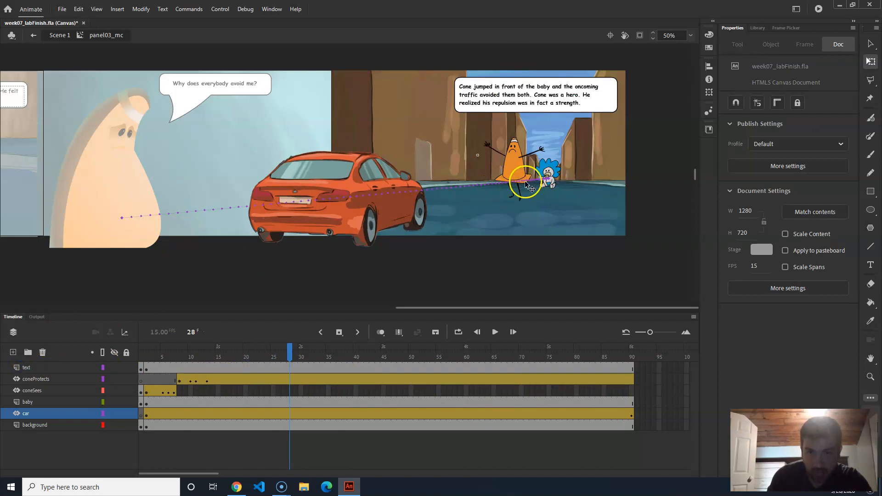
pyautogui.moveTo(301, 354); pyautogui.dragTo(78, 351)
pyautogui.press('Return')
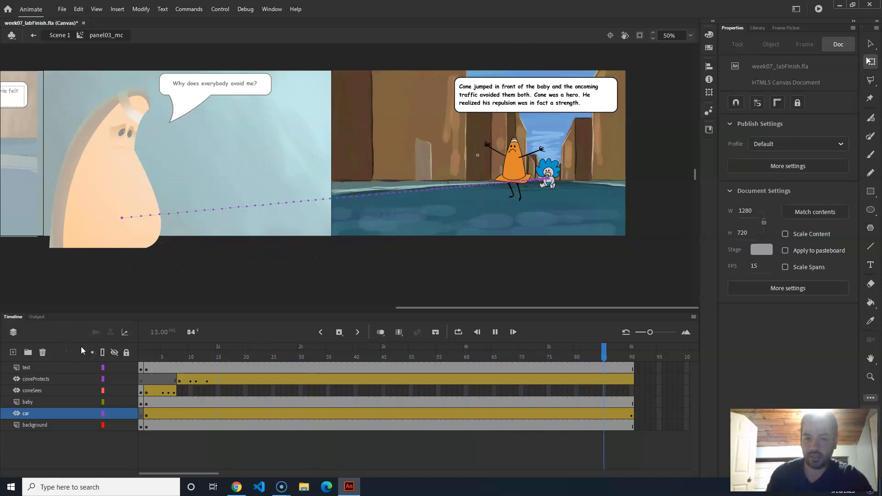
# Step: At frame 63, open the protecting cone's cone_waving_mc symbol for editing and inspect its artwork by selecting all of it
pyautogui.moveTo(492, 346)
pyautogui.mouseDown()
pyautogui.moveTo(98, 350)
pyautogui.moveTo(488, 347)
pyautogui.mouseUp()
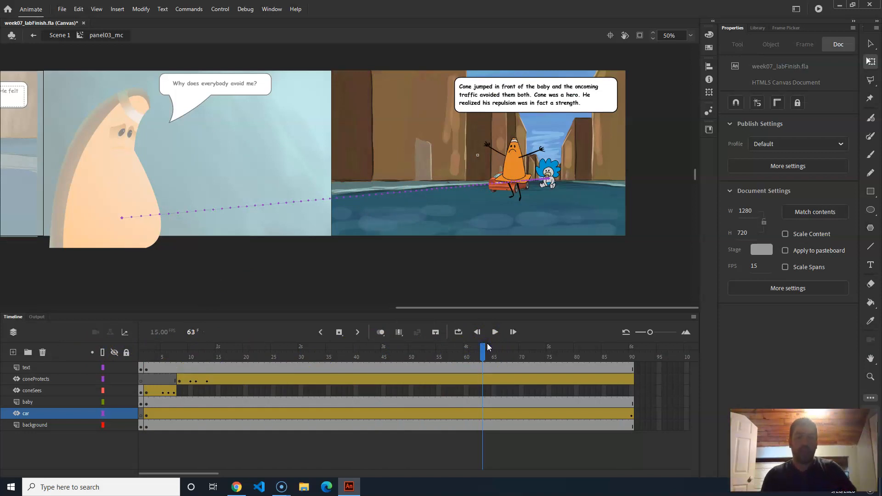
pyautogui.click(510, 148)
pyautogui.click(522, 180)
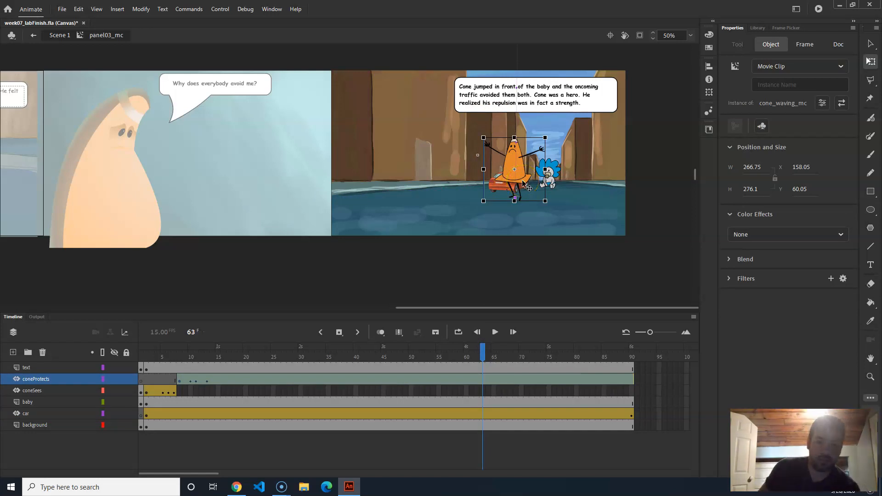
pyautogui.click(524, 182)
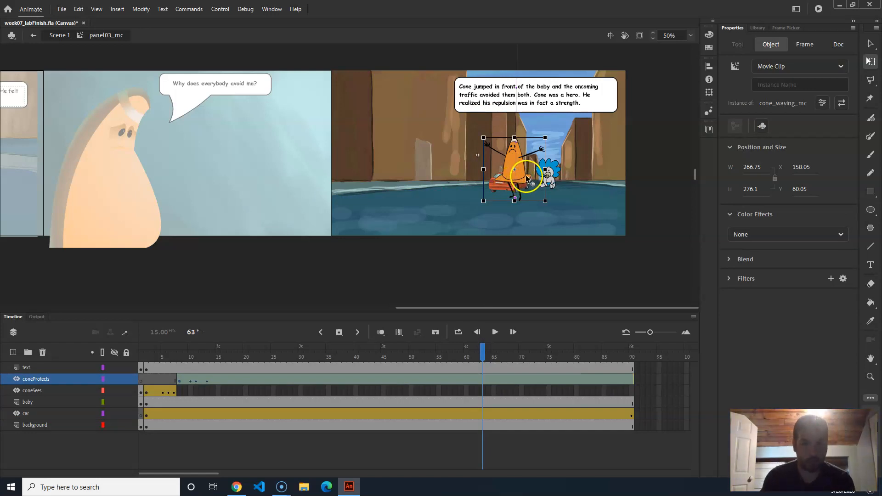
pyautogui.doubleClick(527, 180)
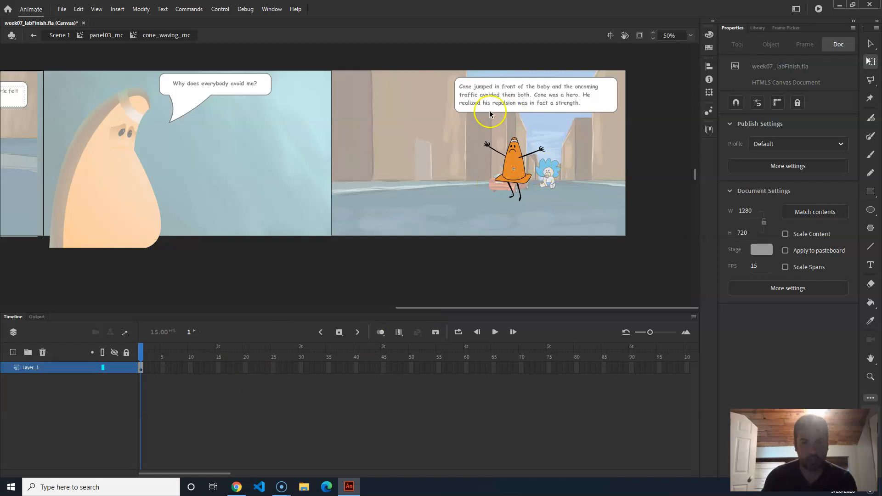
pyautogui.moveTo(581, 120); pyautogui.dragTo(427, 216)
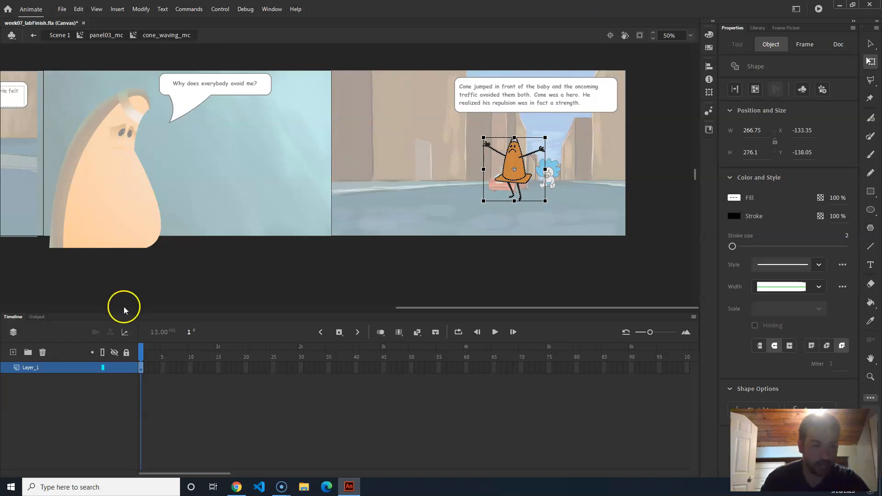
pyautogui.click(556, 191)
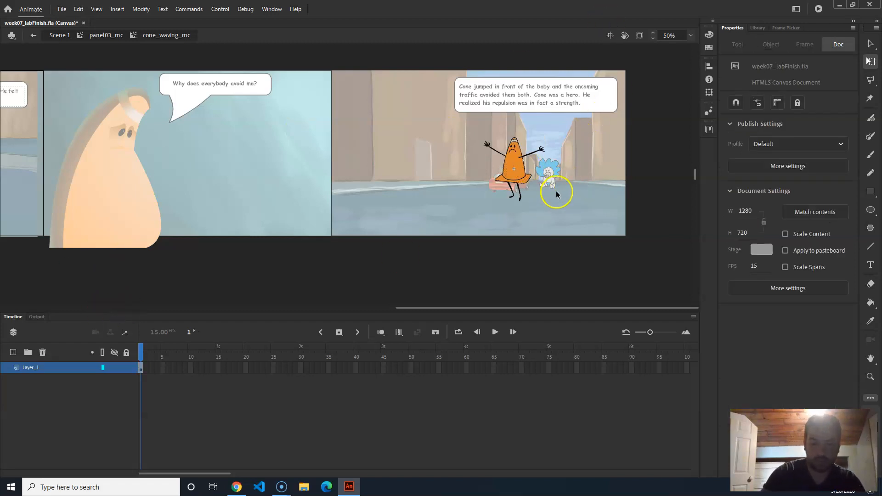
# Step: Select only the cone's left foot shape and convert it to a Movie Clip symbol named cone_footLeft_mc
pyautogui.hotkey('ctrl', '=')
pyautogui.hotkey('ctrl', '=')
pyautogui.moveTo(466, 193); pyautogui.dragTo(457, 142)
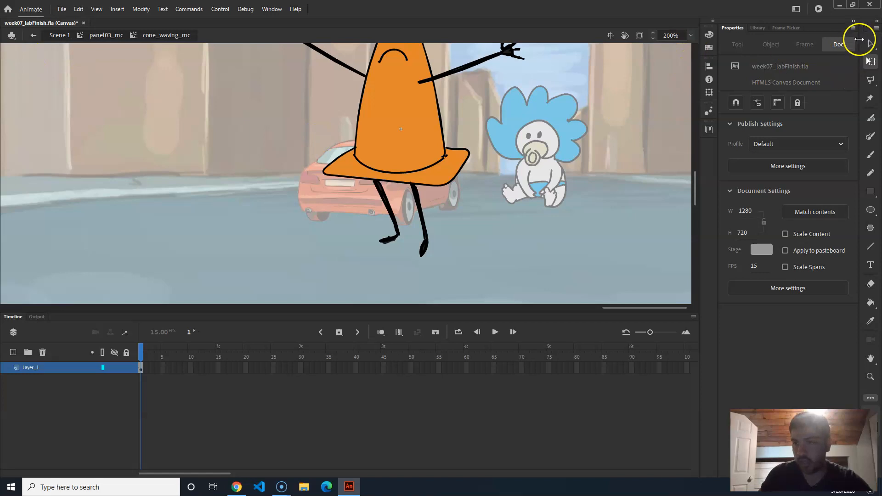
pyautogui.click(871, 45)
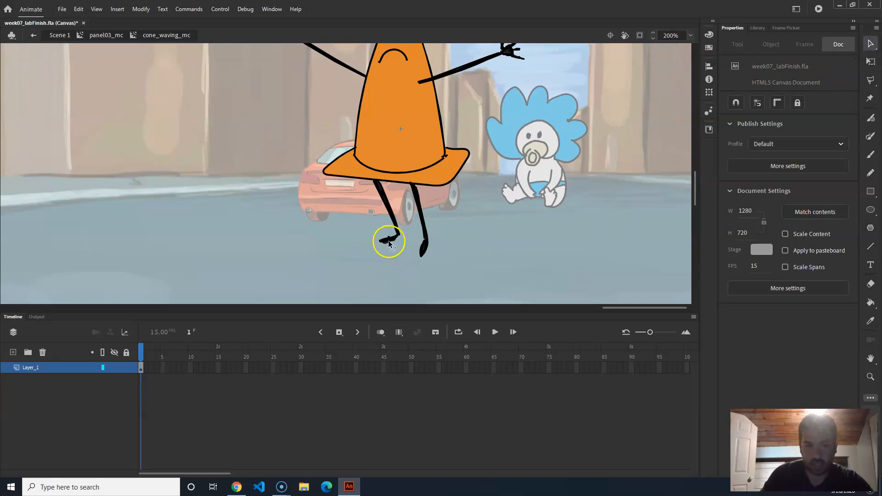
pyautogui.moveTo(347, 278); pyautogui.dragTo(405, 233)
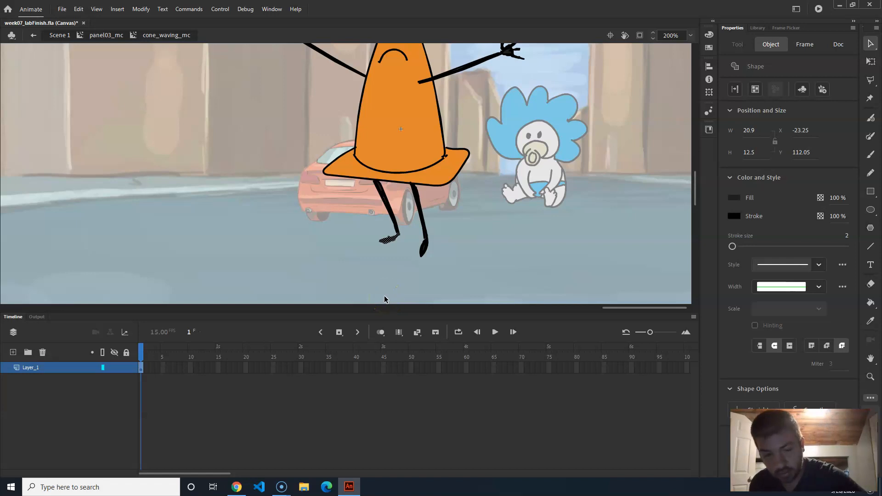
pyautogui.press('F8')
pyautogui.click(395, 134)
pyautogui.write('cone_footLeft_mc')
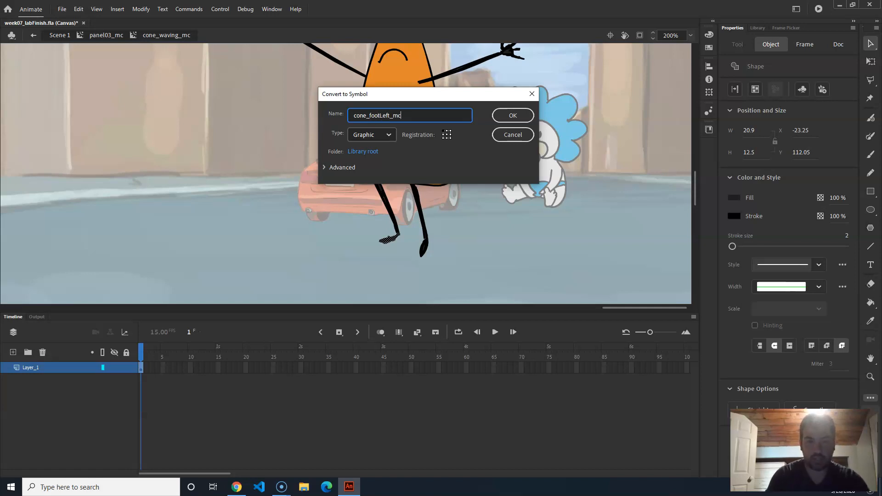
pyautogui.click(383, 135)
pyautogui.click(366, 158)
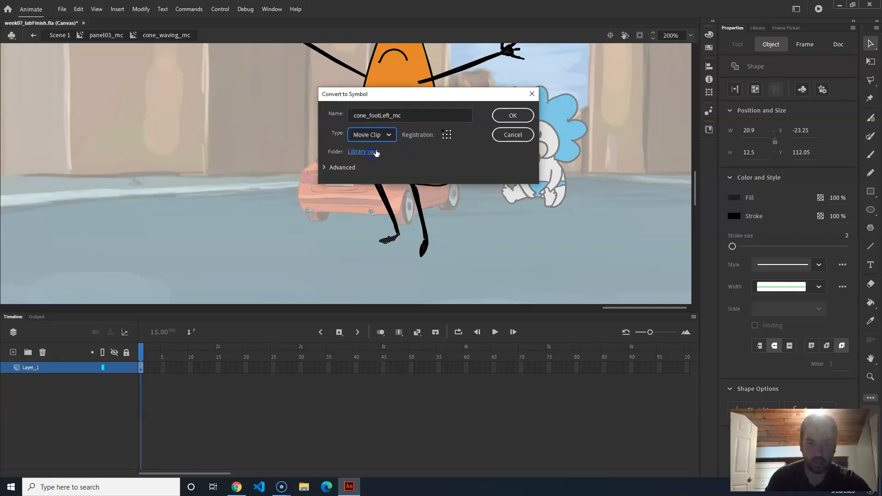
pyautogui.click(512, 115)
# Step: Convert the cone's right foot shape to a Movie Clip symbol named cone_footRight_mc
pyautogui.moveTo(403, 281); pyautogui.dragTo(470, 238)
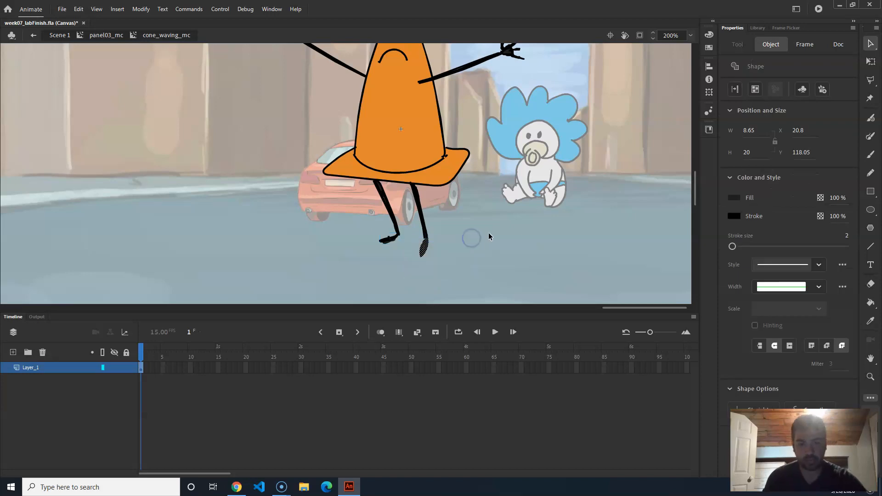
pyautogui.press('F8')
pyautogui.click(385, 114)
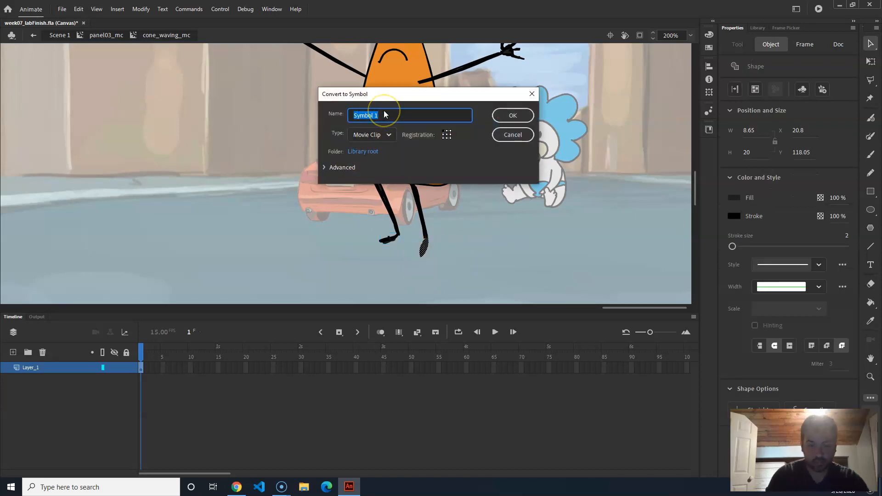
pyautogui.write('cone_footRight_m')
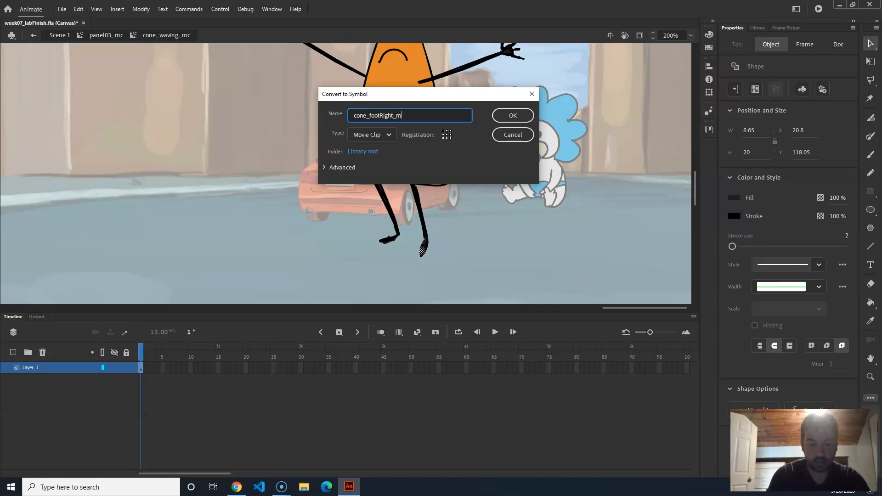
pyautogui.press('Return')
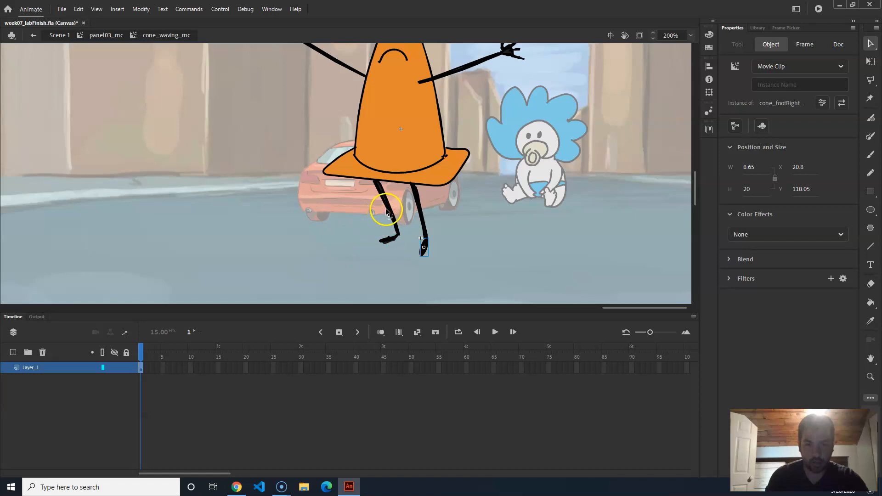
# Step: Select the cone's left lower leg without the foot and convert it to a Movie Clip named cone_lowerLegLeft_mc
pyautogui.moveTo(350, 275); pyautogui.dragTo(405, 210)
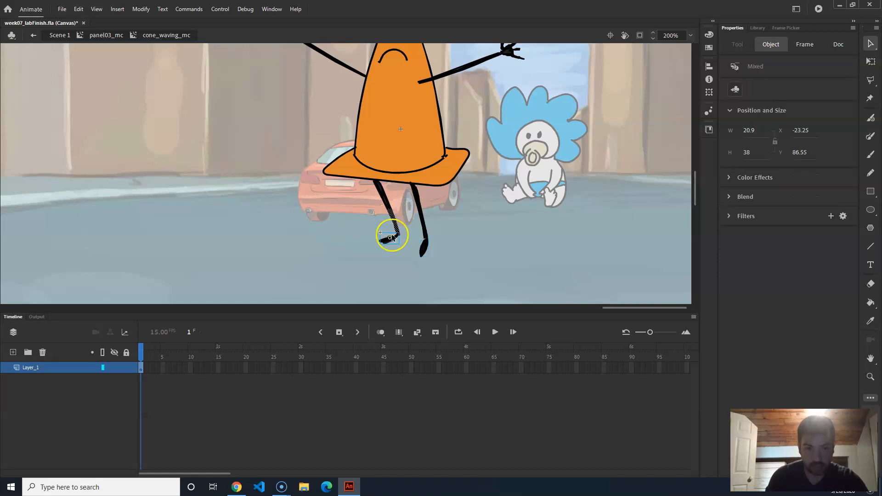
pyautogui.click(385, 241)
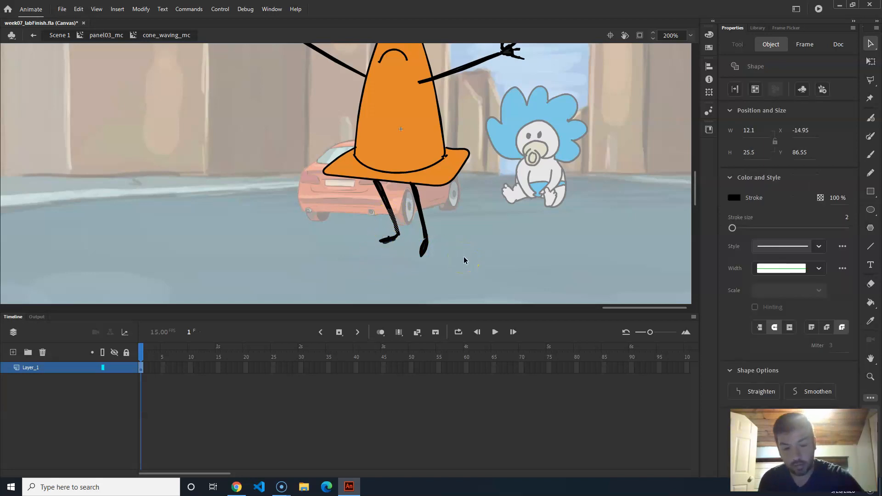
pyautogui.press('F8')
pyautogui.write('con')
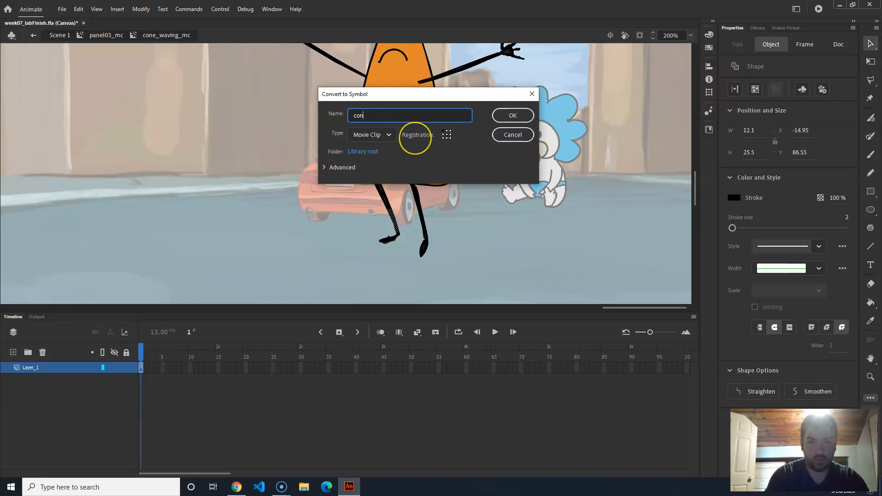
pyautogui.write('e_')
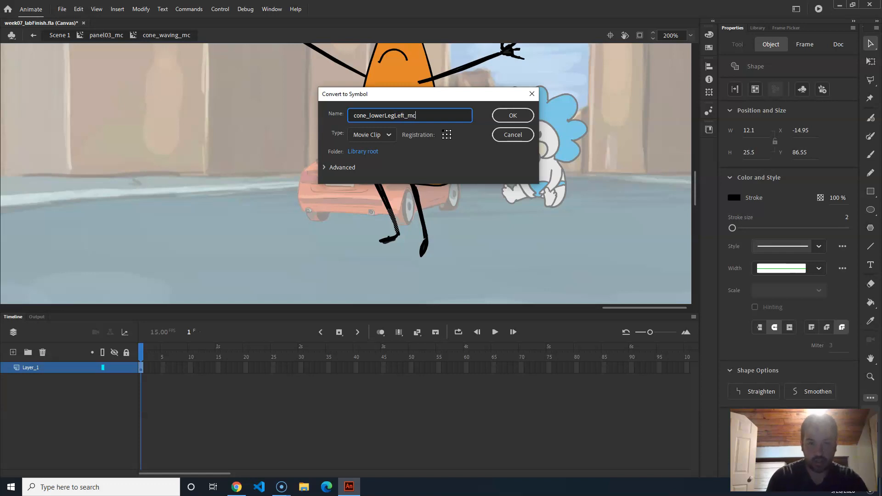
pyautogui.write('lowerLegLeft_mc')
pyautogui.press('Return')
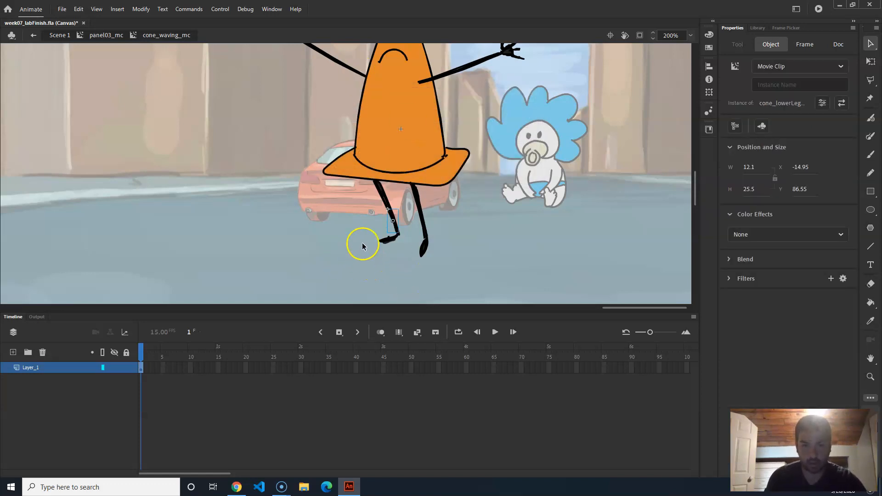
# Step: Select the cone's right lower leg without the foot and convert it to a Movie Clip named cone_lowerLegRight_mc
pyautogui.click(376, 192)
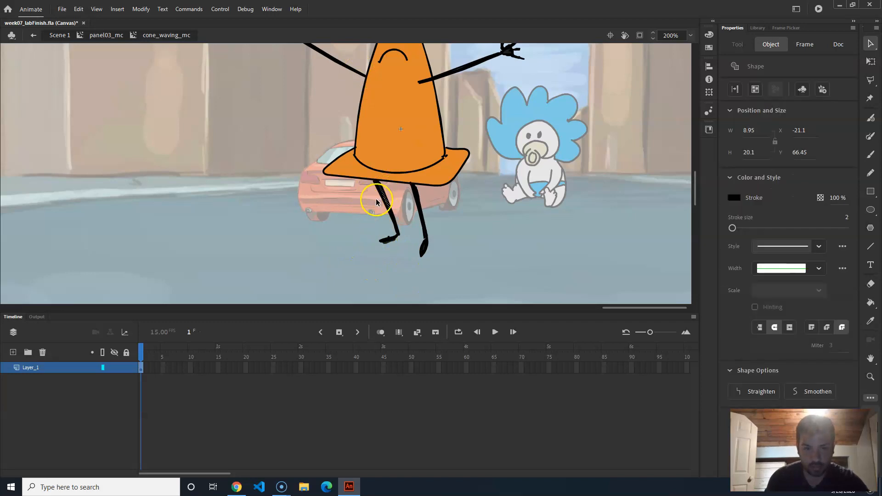
pyautogui.keyDown('shift'); pyautogui.click(385, 237); pyautogui.keyUp('shift')
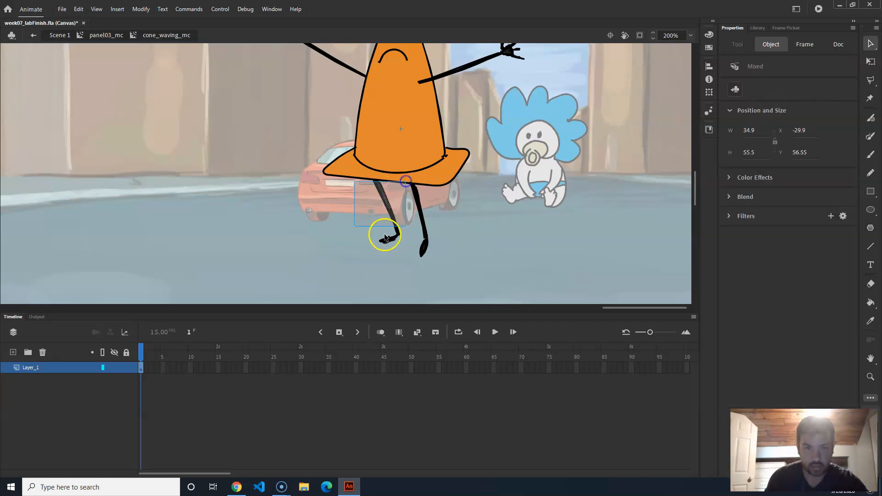
pyautogui.hotkey('ctrl', '-')
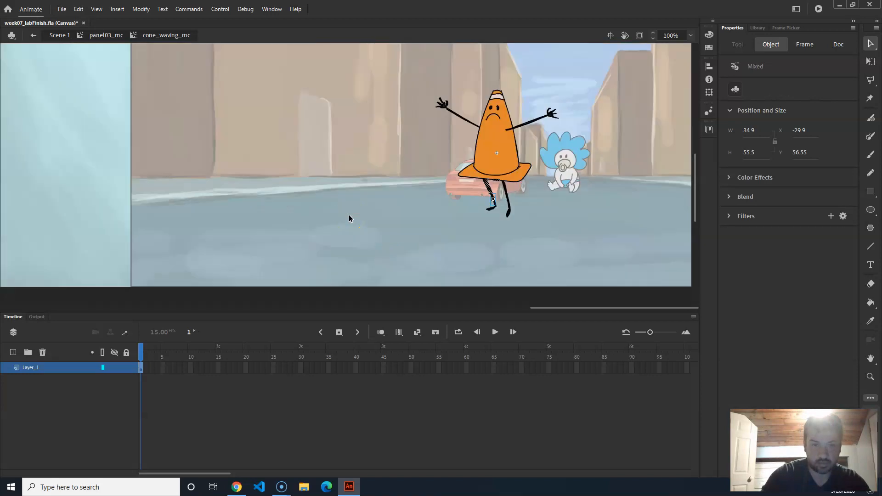
pyautogui.hotkey('ctrl', '=')
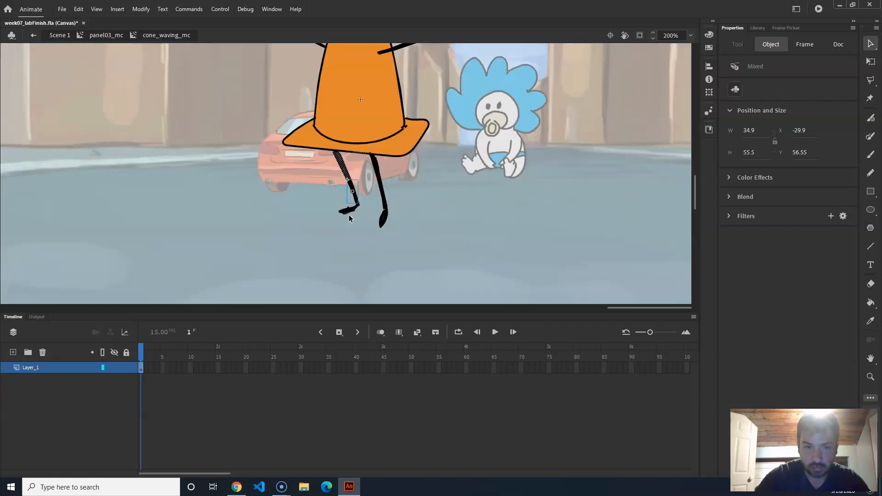
pyautogui.hotkey('ctrl', '=')
pyautogui.click(404, 240)
pyautogui.moveTo(396, 281); pyautogui.dragTo(481, 184)
pyautogui.keyDown('shift'); pyautogui.click(416, 268); pyautogui.keyUp('shift')
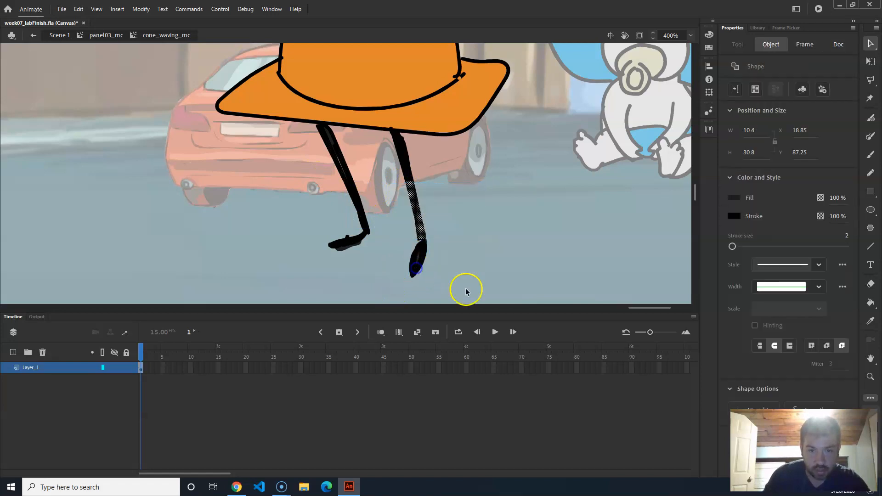
pyautogui.press('F8')
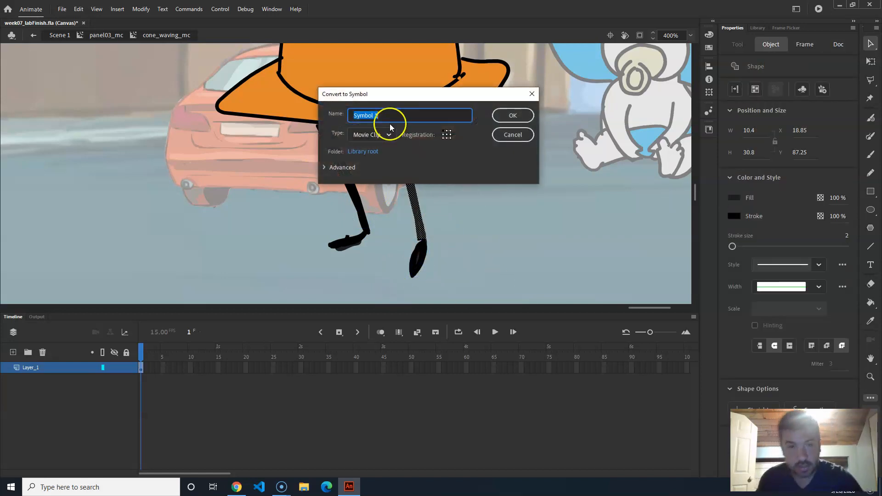
pyautogui.write('cone_lowerLef')
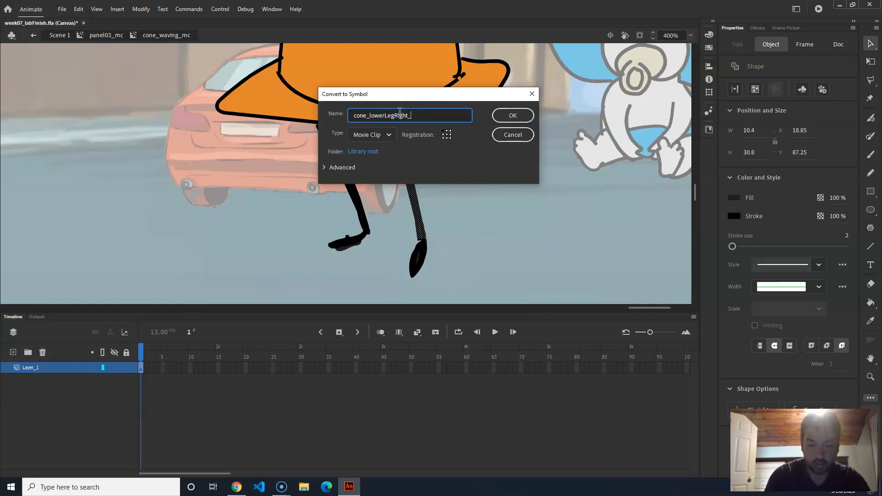
pyautogui.press('Return')
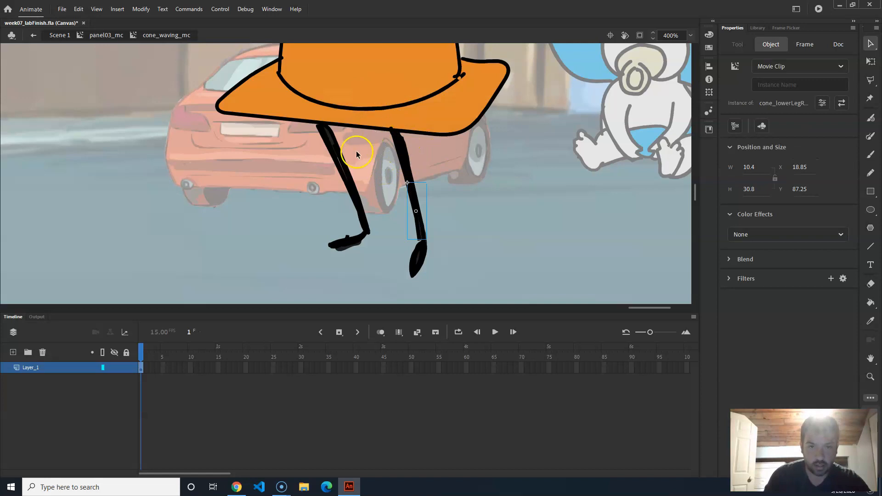
pyautogui.doubleClick(428, 114)
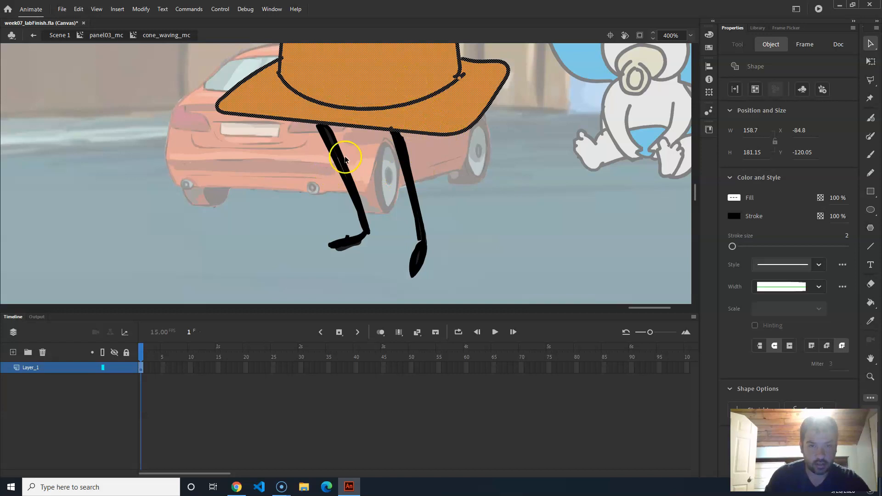
pyautogui.click(331, 151)
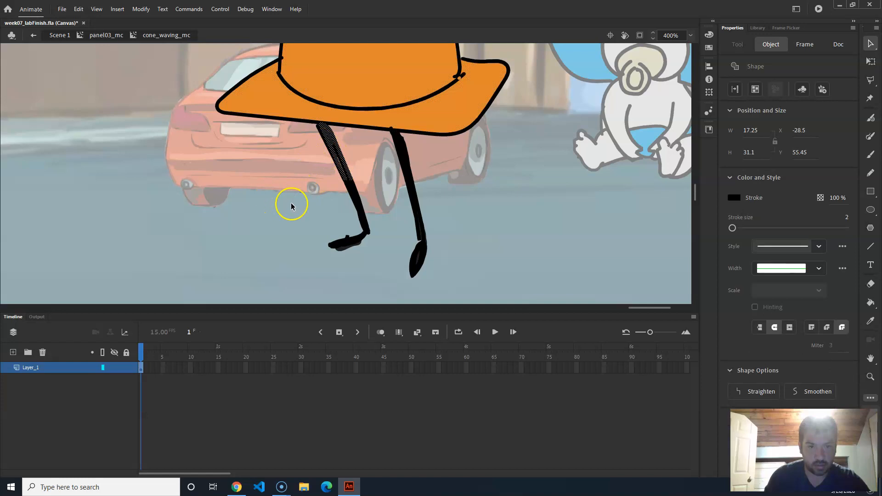
pyautogui.moveTo(289, 200)
pyautogui.mouseDown()
pyautogui.moveTo(358, 133)
pyautogui.moveTo(302, 163)
pyautogui.mouseUp()
# Step: Select the cone's body together with both arms and hands, and move them up 20 px away from the legs
pyautogui.doubleClick(368, 82)
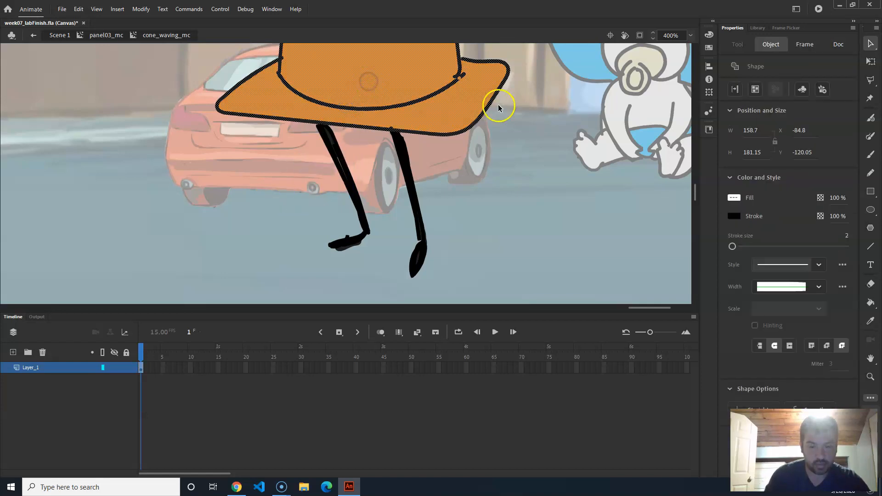
pyautogui.scroll(-5, 497, 104)
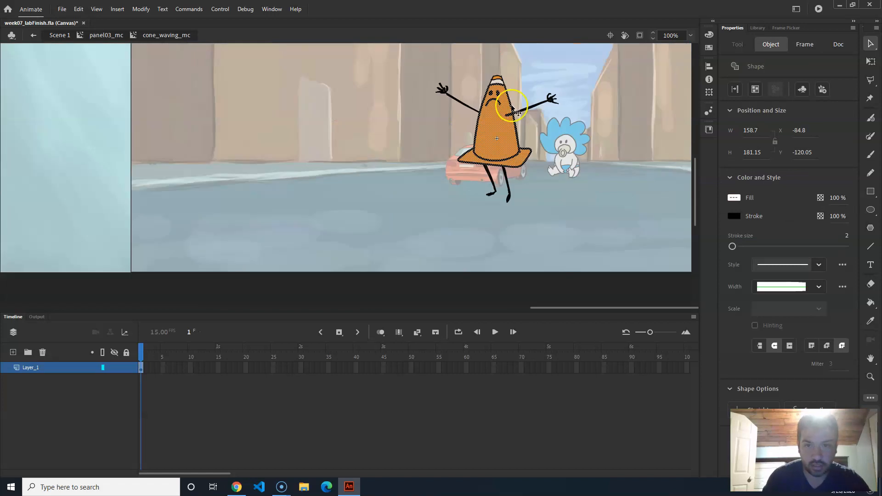
pyautogui.moveTo(401, 50); pyautogui.dragTo(571, 127)
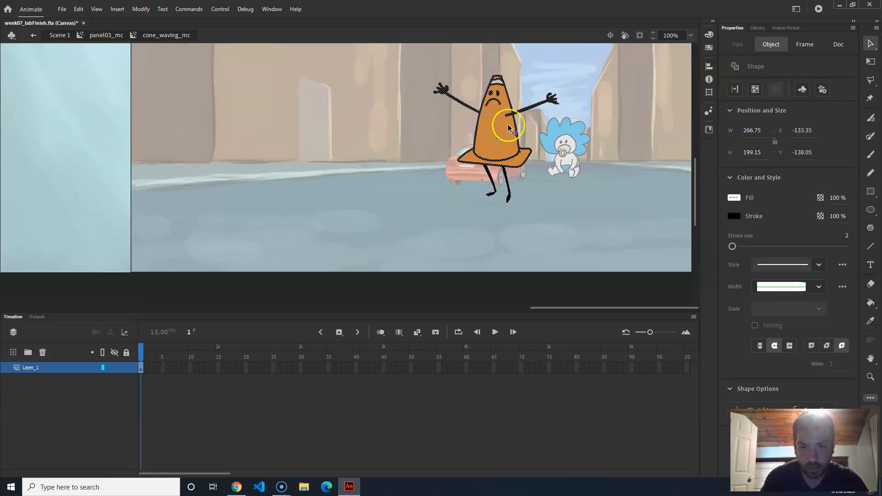
pyautogui.click(547, 189)
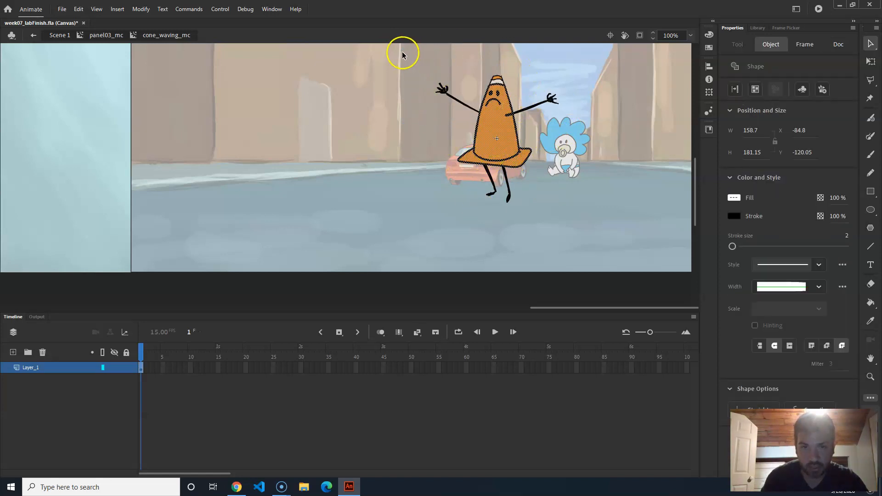
pyautogui.moveTo(424, 51); pyautogui.dragTo(573, 126)
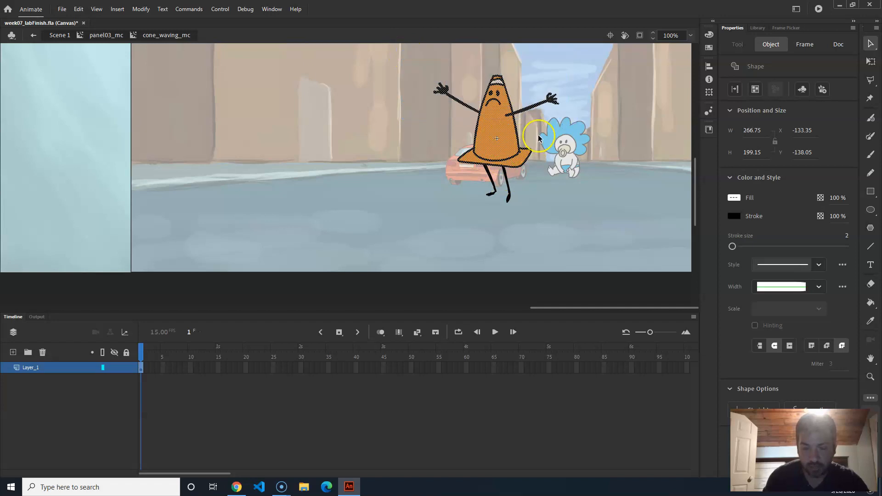
pyautogui.hotkey('shift', 'Up')
pyautogui.hotkey('shift', 'Up')
pyautogui.click(394, 199)
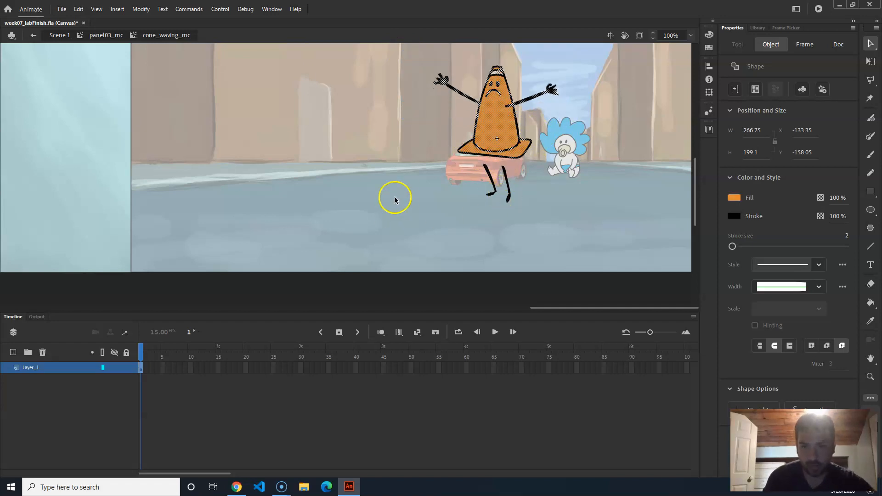
# Step: Select the cone's left upper leg without the foot and convert it to a Movie Clip symbol named cone_upperLegLeft_mc
pyautogui.hotkey('ctrl', '=')
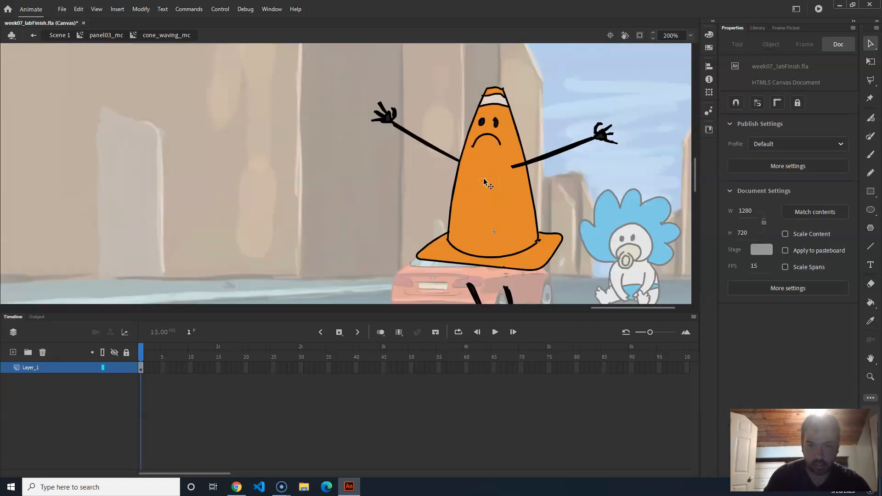
pyautogui.press('space')
pyautogui.moveTo(521, 226); pyautogui.dragTo(410, 130)
pyautogui.moveTo(317, 173); pyautogui.dragTo(368, 260)
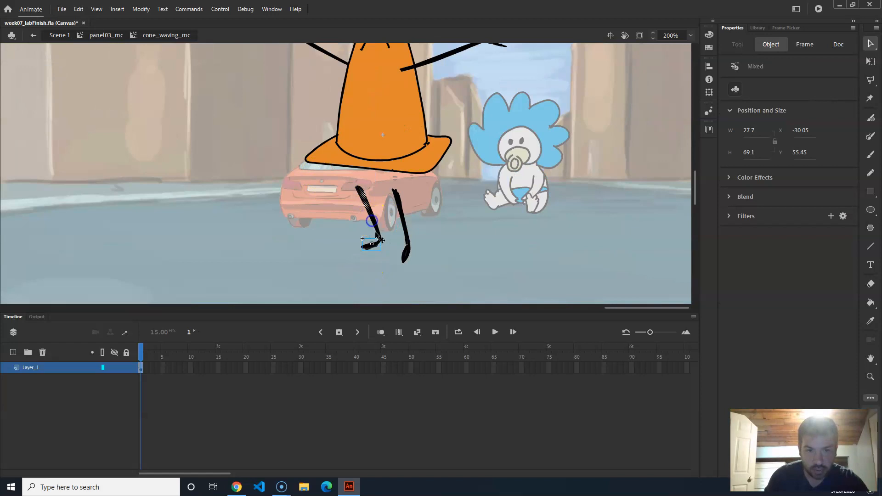
pyautogui.keyDown('shift'); pyautogui.click(368, 247); pyautogui.keyUp('shift')
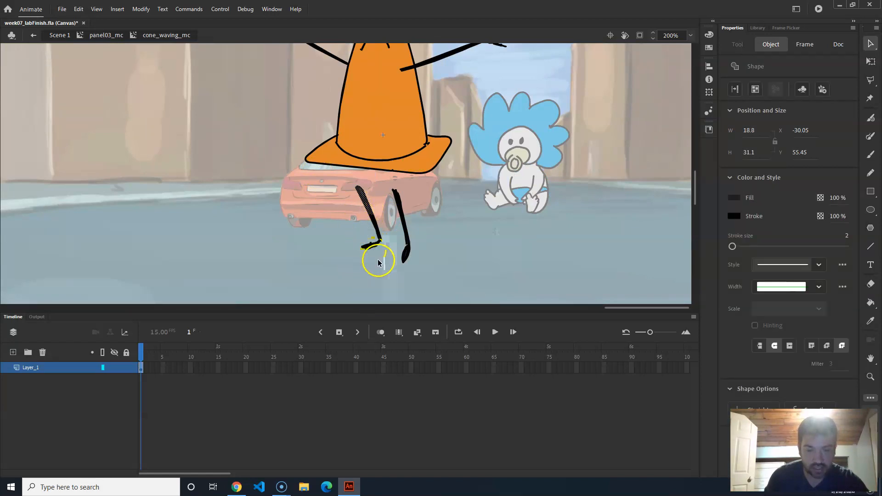
pyautogui.press('F8')
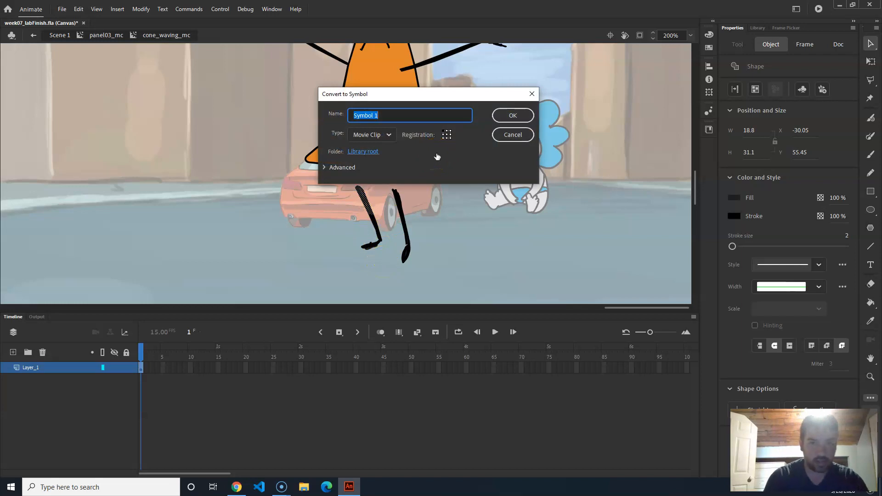
pyautogui.write('cone_upperLegLeft_m')
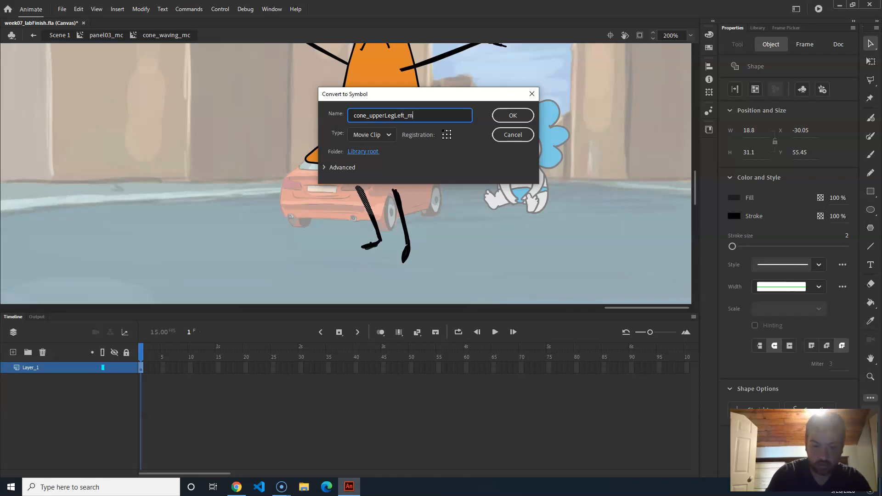
pyautogui.press('Return')
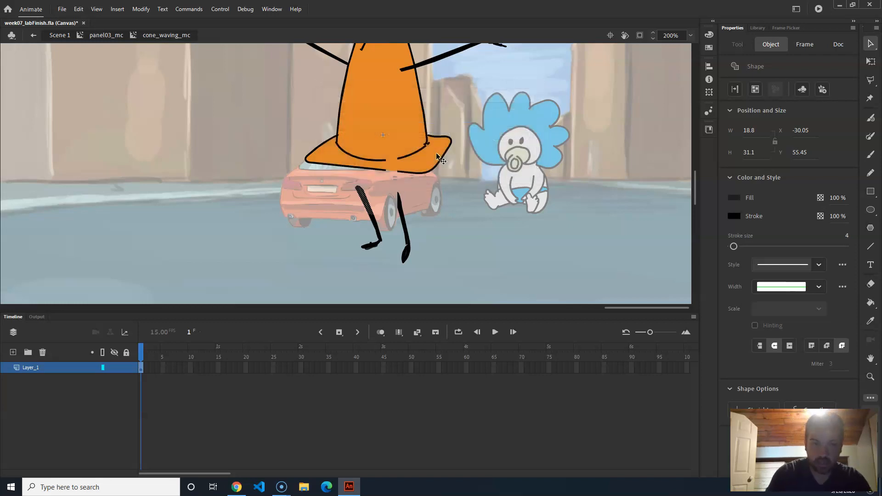
# Step: Select the cone's right upper leg without the lower leg and convert it to a Movie Clip named cone_upperLegRight_mc
pyautogui.click(399, 202)
pyautogui.moveTo(431, 182); pyautogui.dragTo(425, 183)
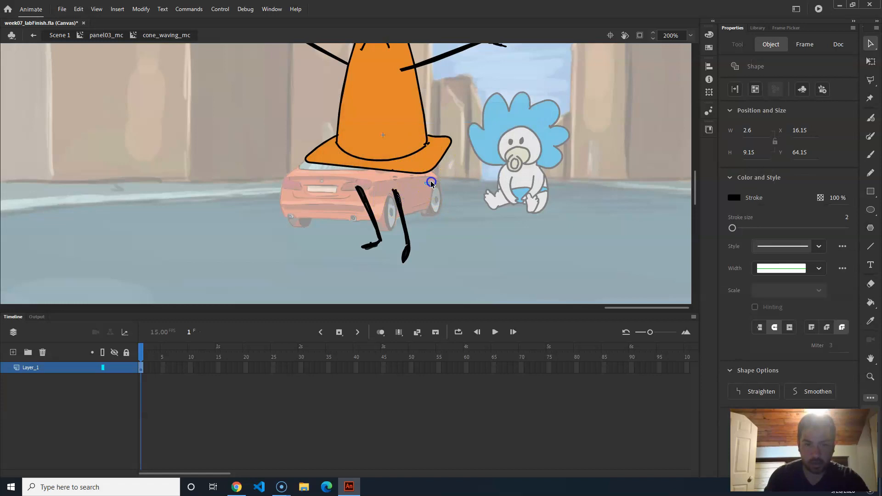
pyautogui.moveTo(386, 219); pyautogui.dragTo(386, 221)
pyautogui.keyDown('shift'); pyautogui.click(406, 241); pyautogui.keyUp('shift')
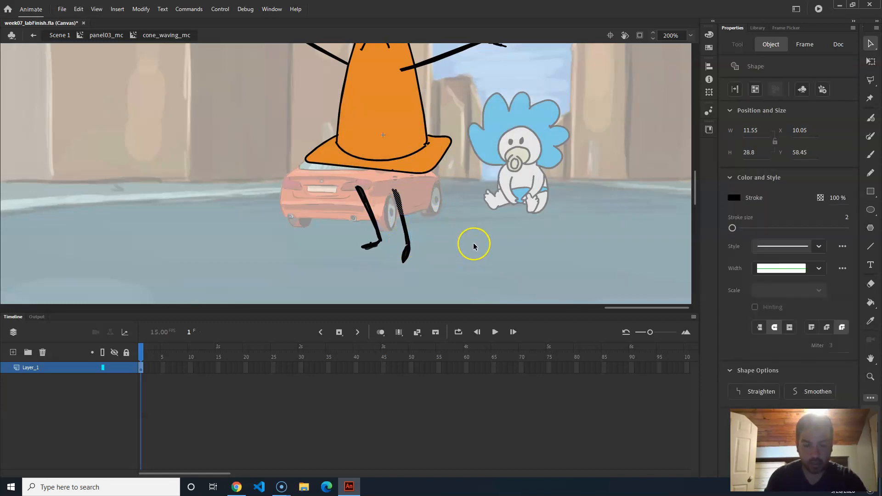
pyautogui.press('F9')
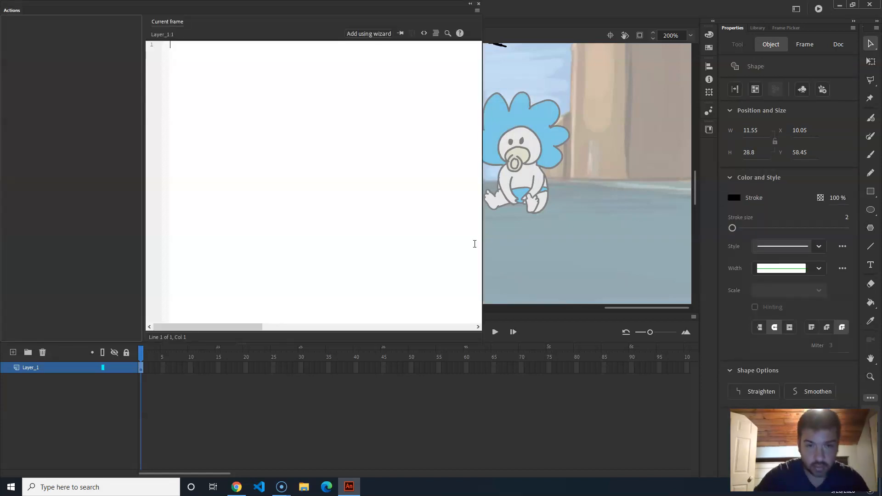
pyautogui.click(478, 4)
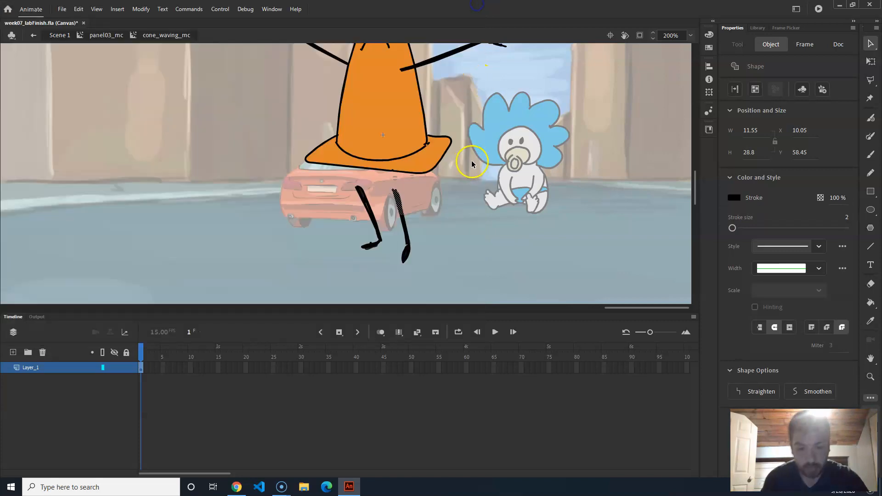
pyautogui.press('F8')
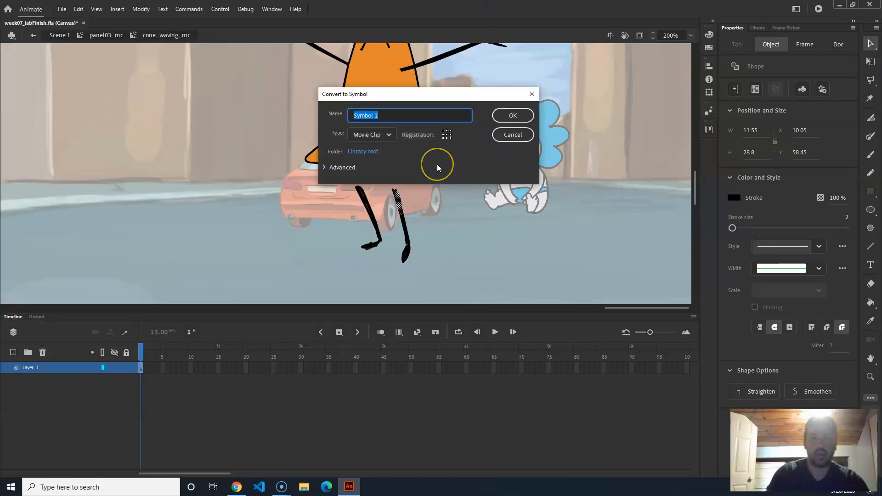
pyautogui.write('cone_upperLegRight_mc')
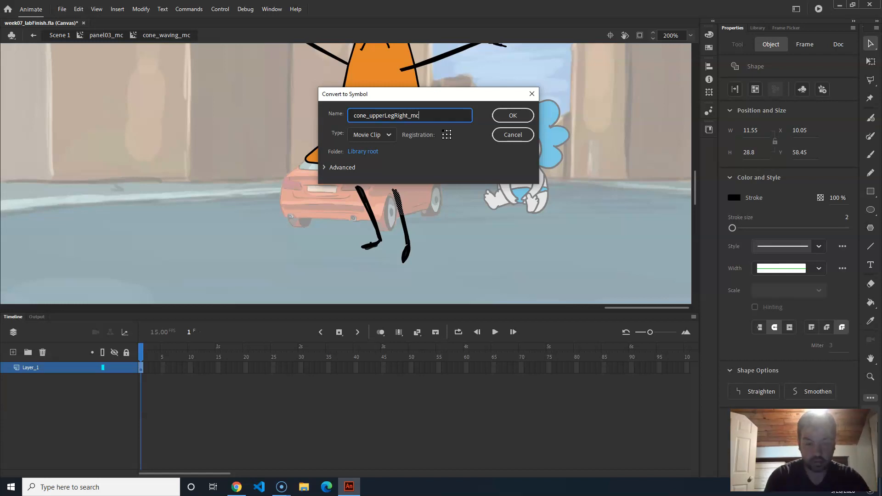
pyautogui.press('Return')
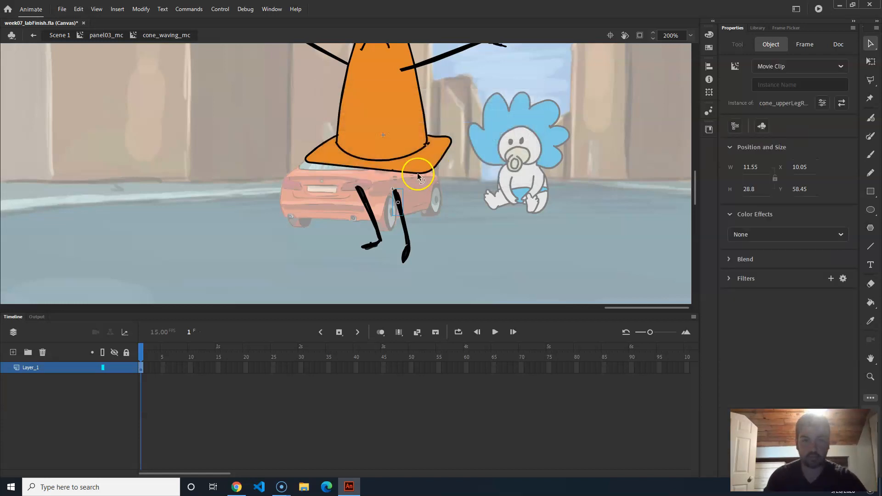
pyautogui.moveTo(336, 158); pyautogui.dragTo(350, 248)
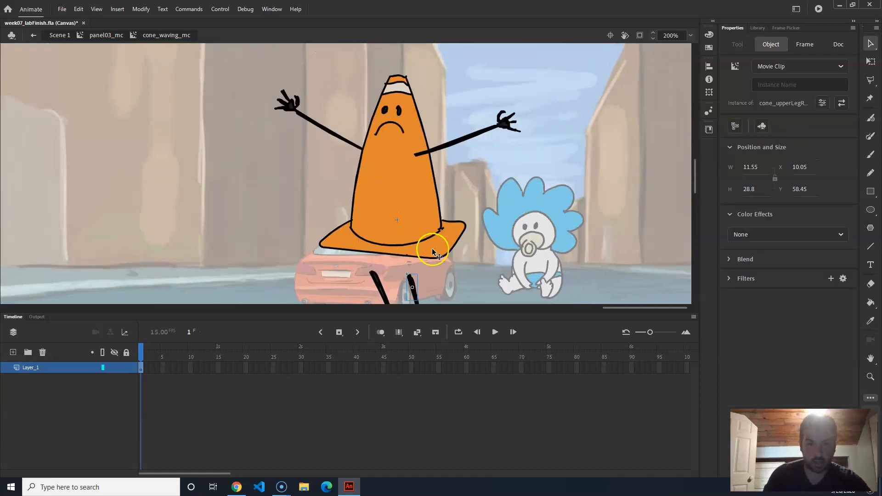
pyautogui.doubleClick(440, 252)
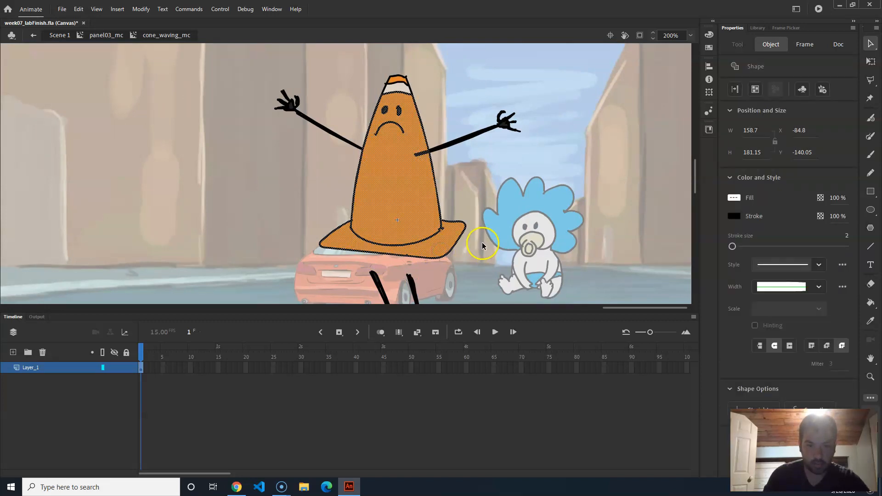
pyautogui.click(479, 173)
pyautogui.doubleClick(408, 204)
pyautogui.click(491, 175)
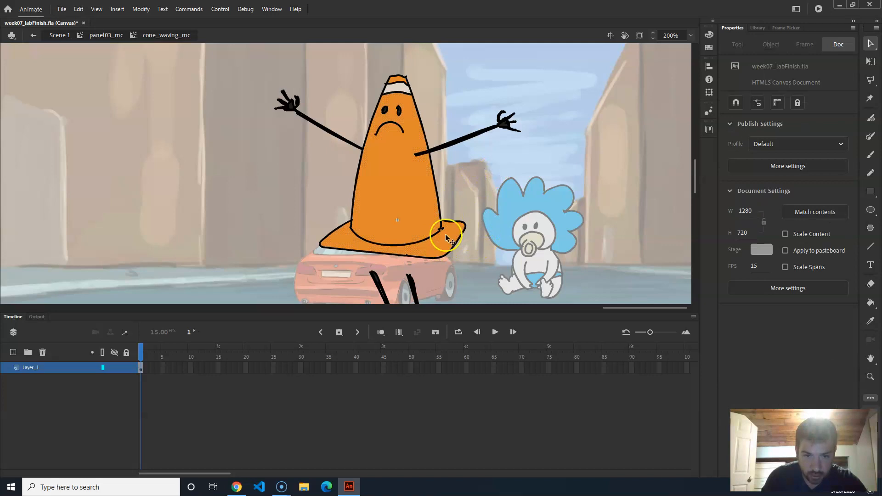
pyautogui.click(443, 239)
pyautogui.click(464, 197)
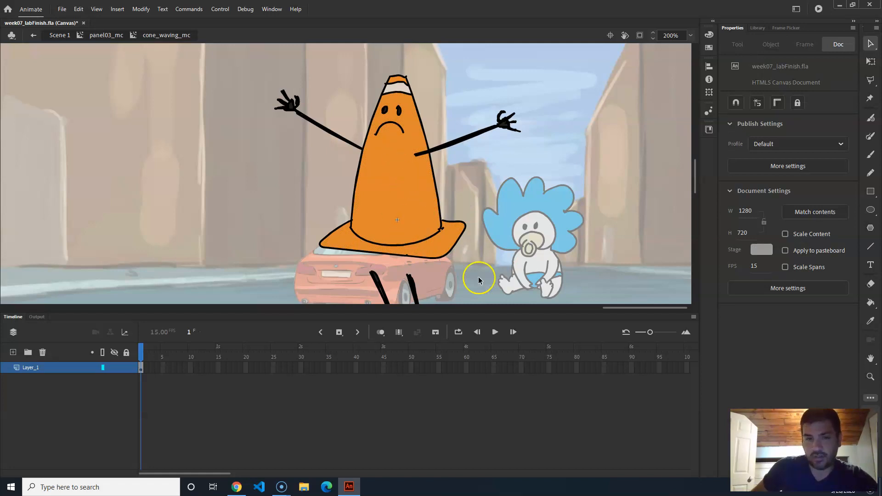
pyautogui.click(408, 184)
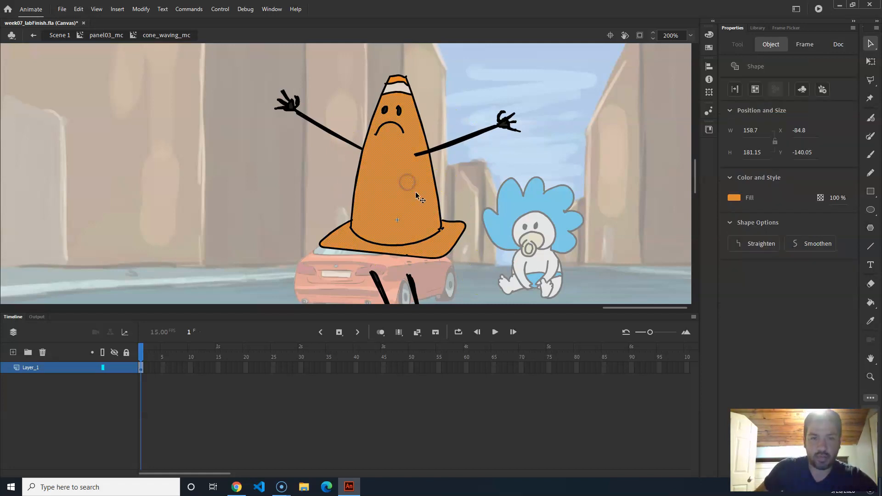
pyautogui.keyDown('shift'); pyautogui.click(449, 254); pyautogui.keyUp('shift')
# Step: Select only the cone's left hand and convert it to a Movie Clip symbol named cone_handLeft_mc
pyautogui.moveTo(252, 73)
pyautogui.mouseDown()
pyautogui.moveTo(304, 115)
pyautogui.moveTo(291, 105)
pyautogui.moveTo(295, 92)
pyautogui.mouseUp()
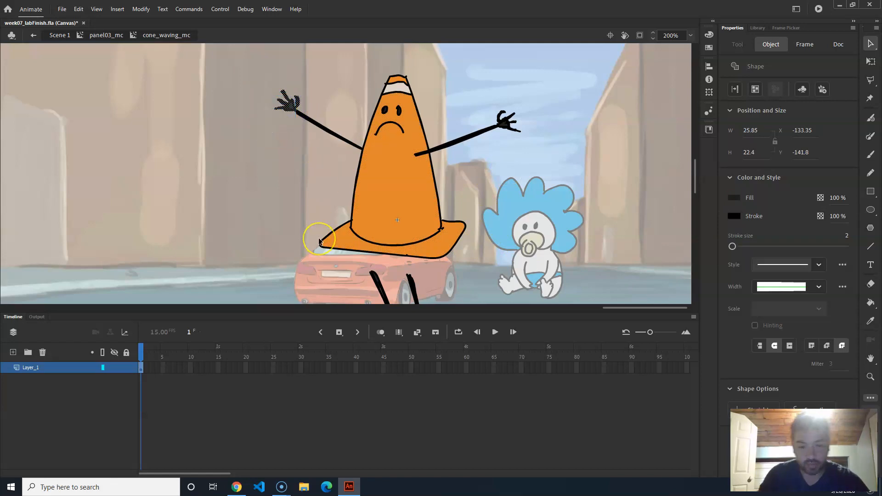
pyautogui.press('F8')
pyautogui.write('cone_handLeft_mc')
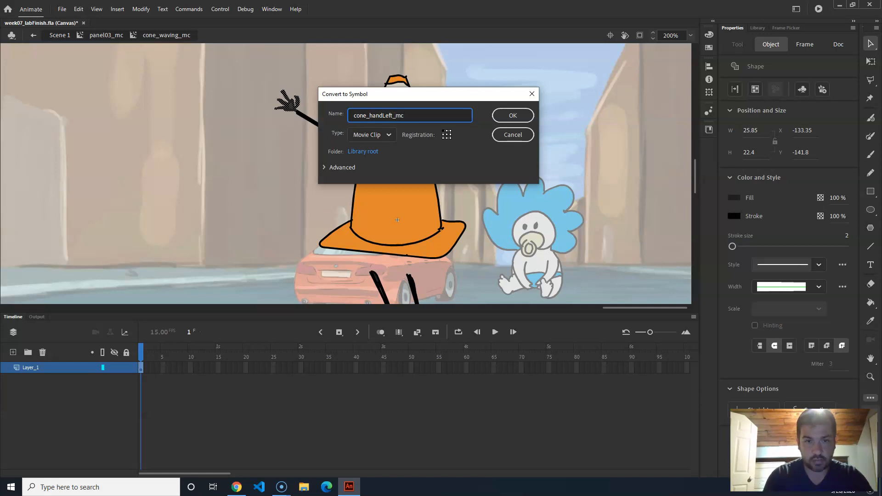
pyautogui.press('Return')
# Step: Select only the cone's right hand and convert it to a Movie Clip symbol named cone_handRight_mc
pyautogui.moveTo(548, 94); pyautogui.dragTo(497, 151)
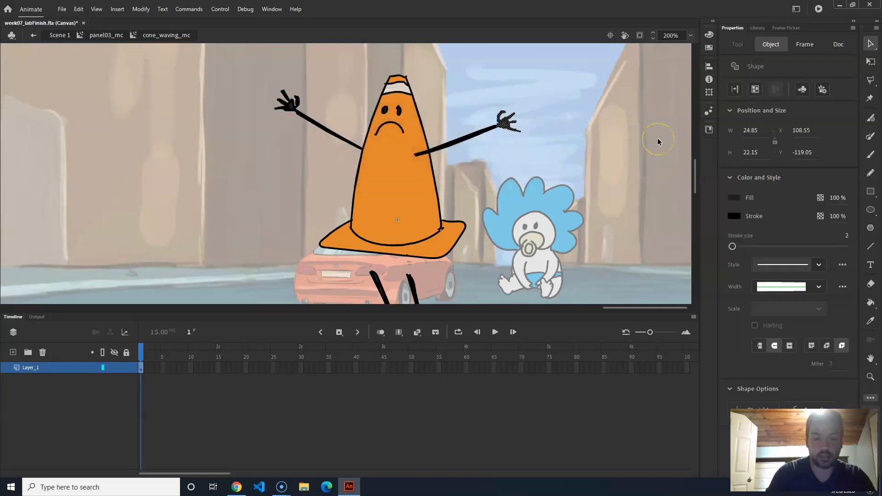
pyautogui.press('F8')
pyautogui.write('cone_handRight_mc')
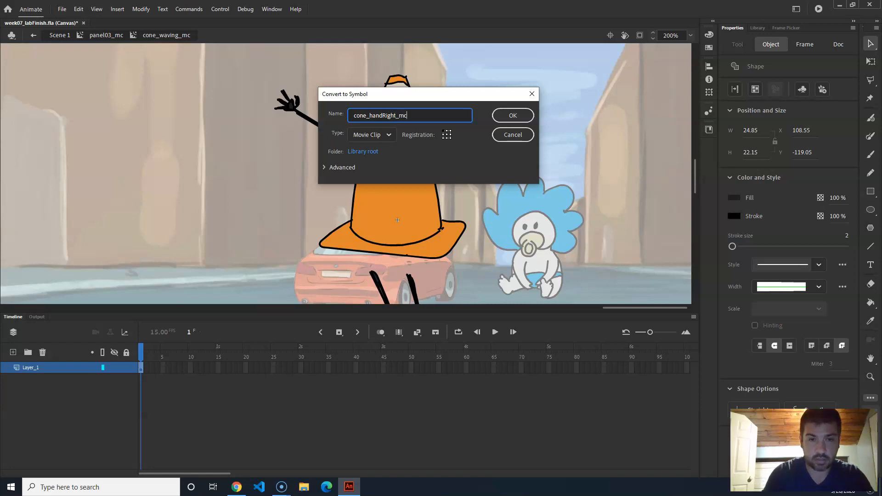
pyautogui.press('Return')
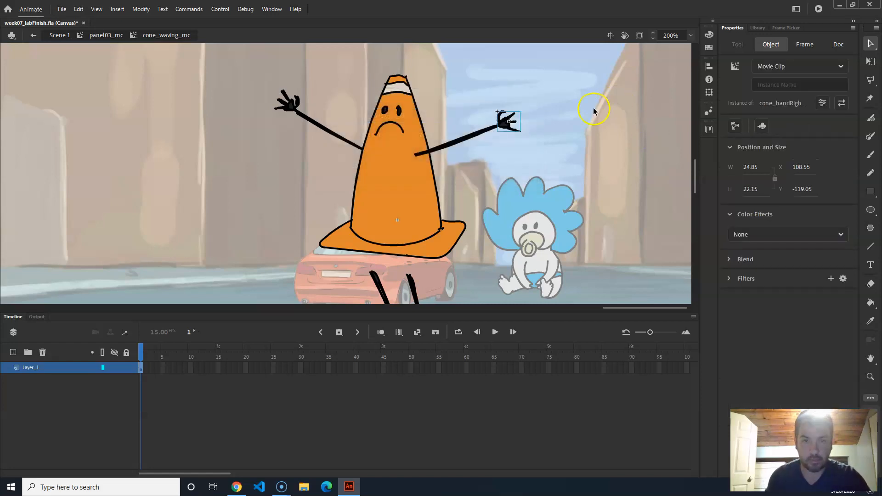
# Step: Select the cone's left lower arm without the hand and convert it to a Movie Clip symbol named cone_lowerArmLeft_mc
pyautogui.click(328, 131)
pyautogui.click(338, 98)
pyautogui.click(308, 121)
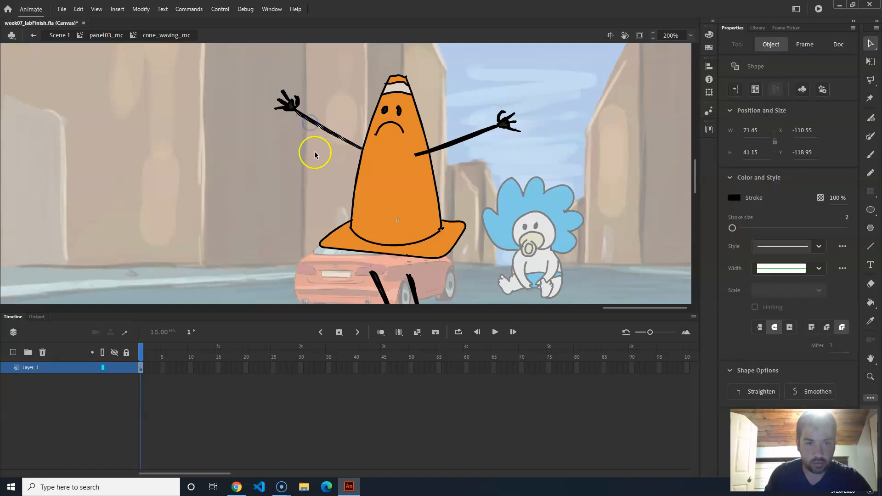
pyautogui.click(299, 95)
pyautogui.moveTo(238, 62); pyautogui.dragTo(323, 146)
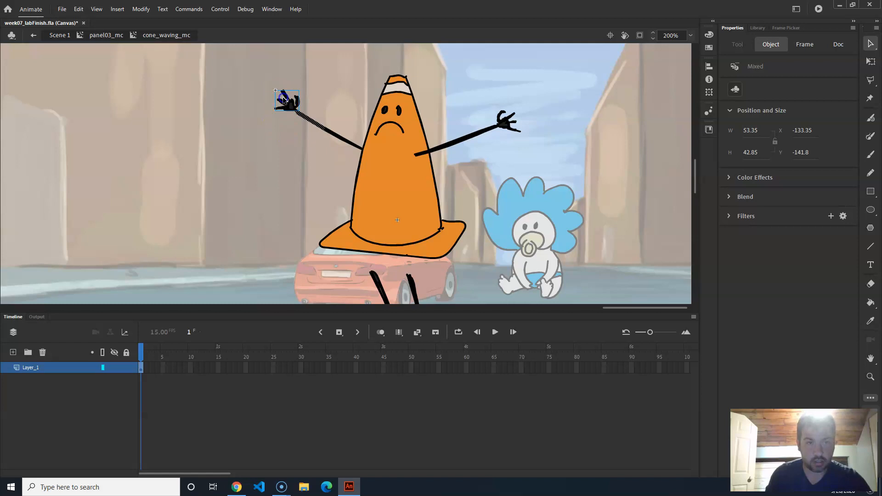
pyautogui.click(261, 101)
pyautogui.click(374, 215)
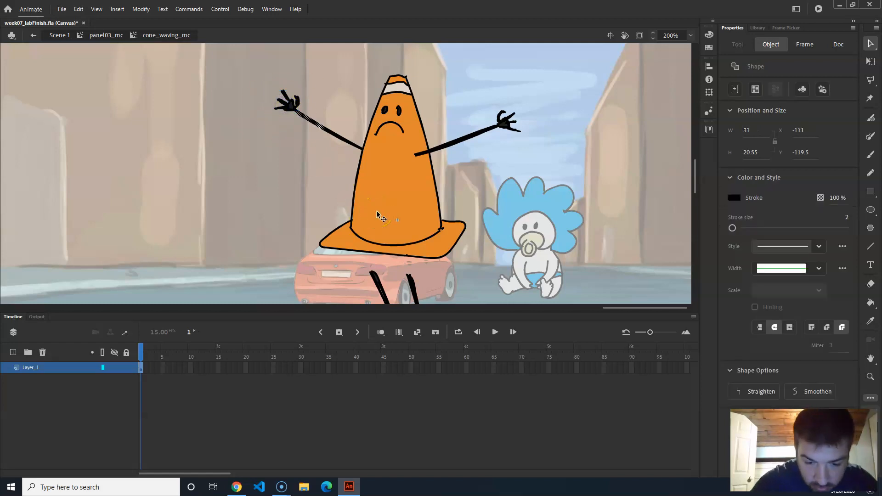
pyautogui.press('F8')
pyautogui.write('cone')
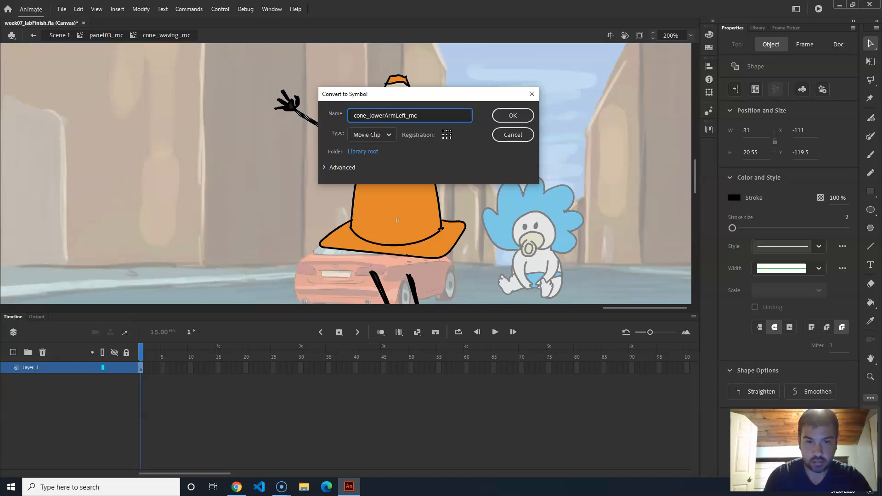
pyautogui.write('_lowerArmLeft_mc')
pyautogui.press('Return')
# Step: Select the cone's right lower arm without the hand and convert it to a Movie Clip symbol named cone_lowerArmRight_mc
pyautogui.moveTo(527, 97); pyautogui.dragTo(461, 164)
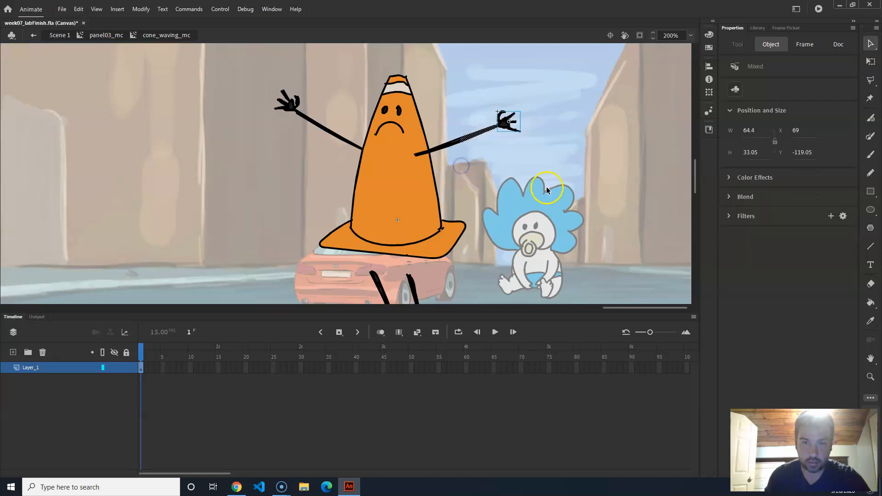
pyautogui.click(508, 118)
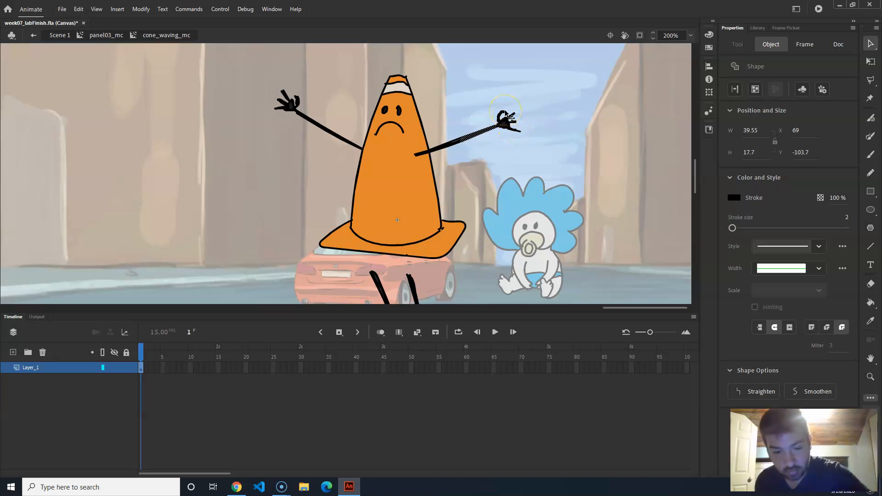
pyautogui.press('F8')
pyautogui.write('cone_lowerArmRight_mc')
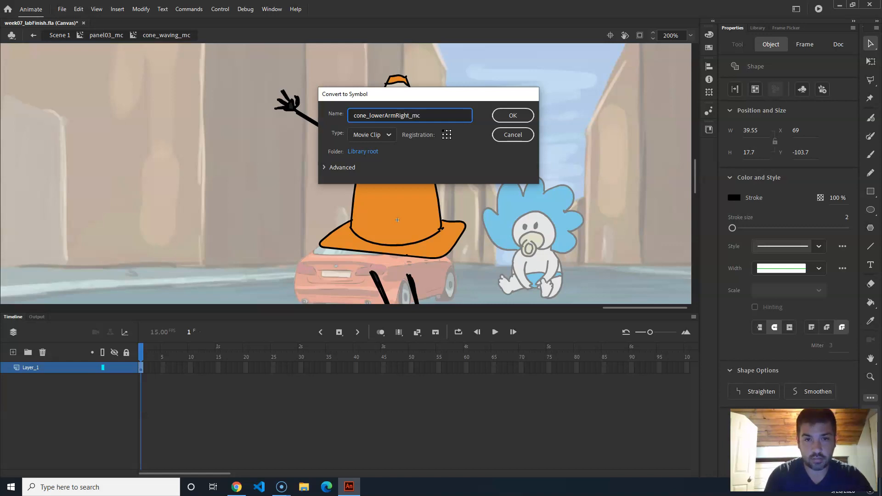
pyautogui.press('Return')
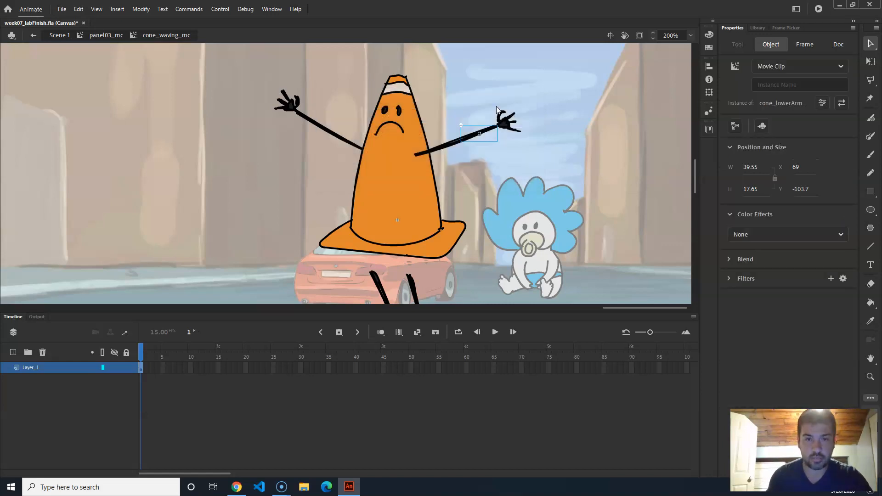
# Step: Try pulling the cone's left upper arm away from the body to check the selection, and undo each move
pyautogui.click(340, 107)
pyautogui.click(347, 144)
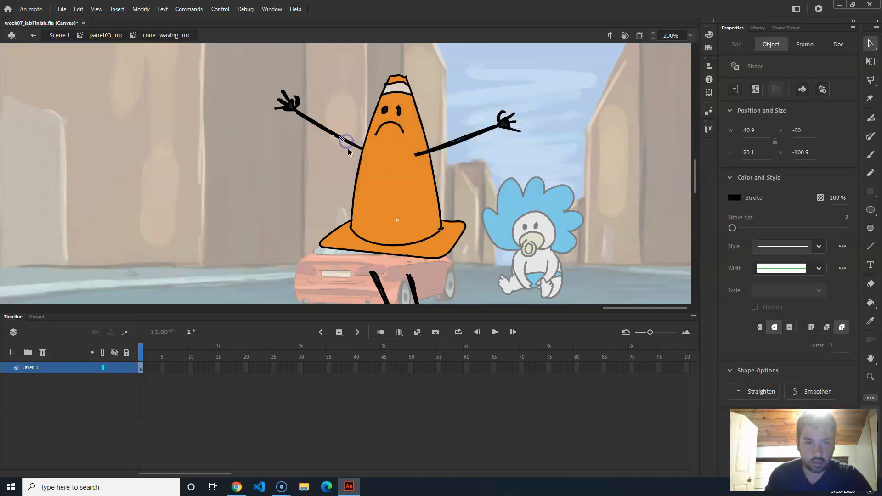
pyautogui.moveTo(343, 142); pyautogui.dragTo(321, 175)
pyautogui.hotkey('ctrl', 'z')
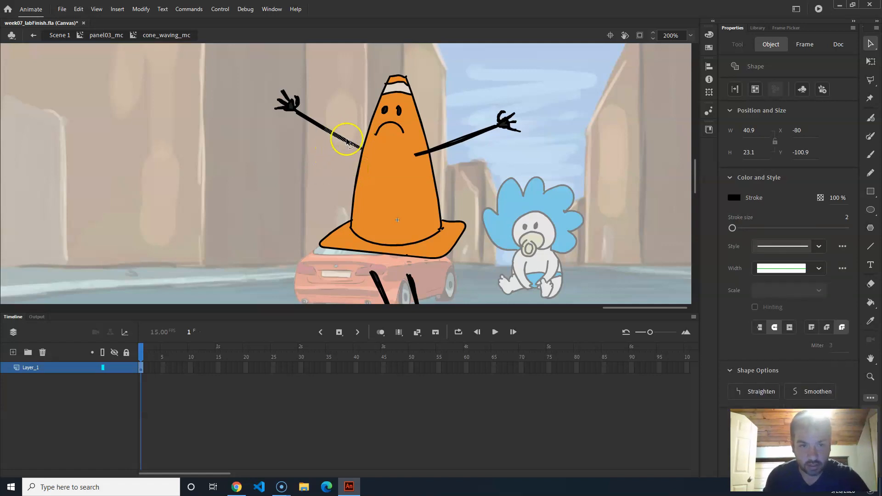
pyautogui.moveTo(335, 133); pyautogui.dragTo(313, 171)
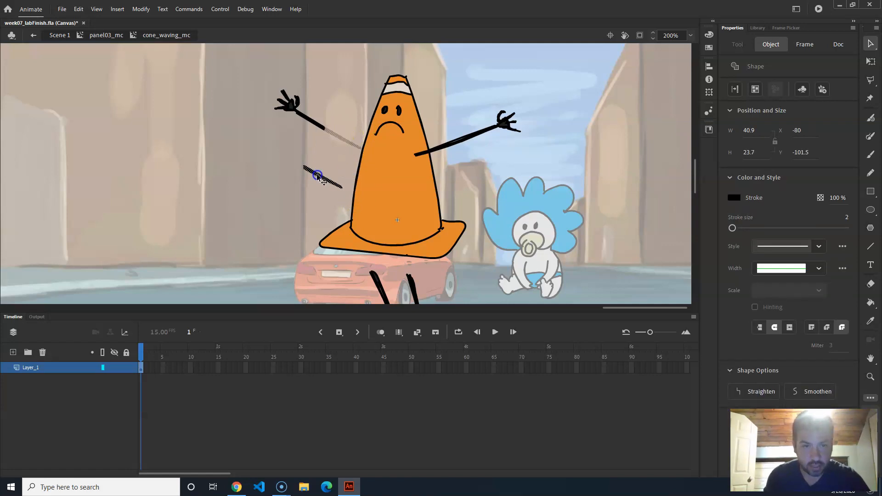
pyautogui.hotkey('ctrl', 'z')
# Step: Select every piece of the cone's left upper arm and convert it to a Movie Clip symbol named cone_upperArmLeft_mc
pyautogui.click(350, 111)
pyautogui.click(340, 138)
pyautogui.moveTo(344, 144)
pyautogui.mouseDown()
pyautogui.moveTo(332, 176)
pyautogui.moveTo(343, 140)
pyautogui.moveTo(349, 145)
pyautogui.mouseUp()
pyautogui.click(344, 138)
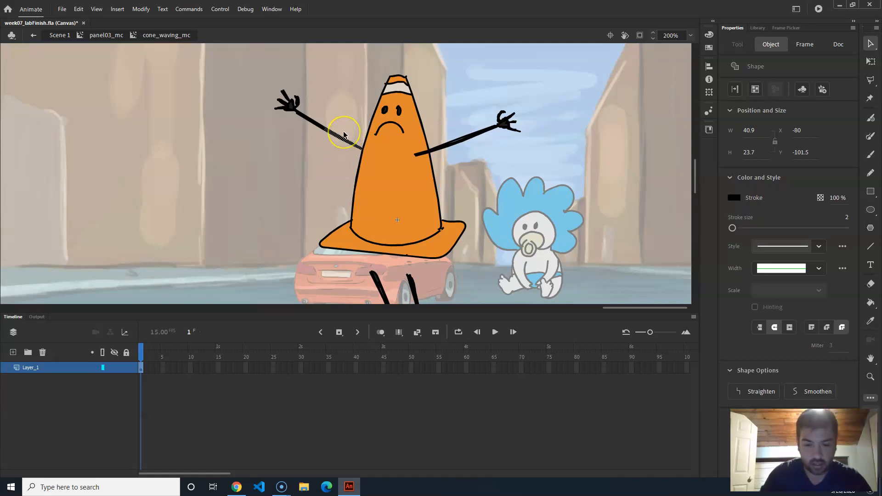
pyautogui.scroll(4, 343, 133)
pyautogui.click(337, 105)
pyautogui.click(324, 176)
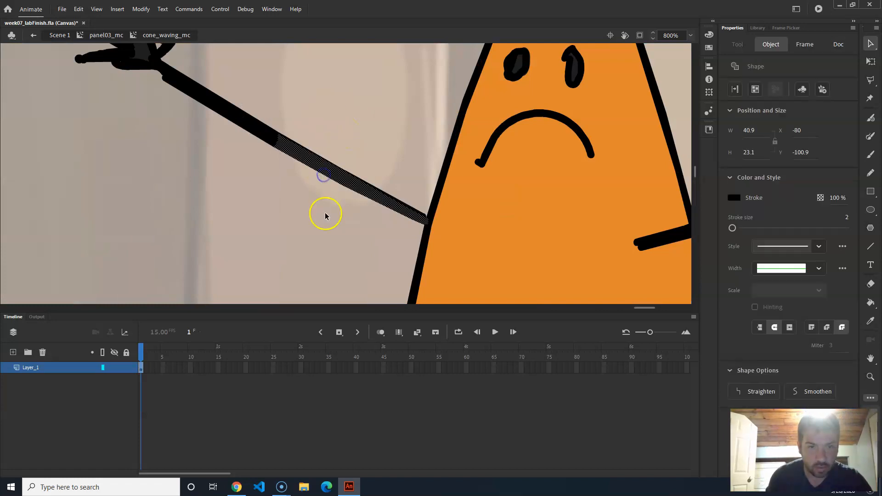
pyautogui.keyDown('shift'); pyautogui.click(402, 202); pyautogui.keyUp('shift')
pyautogui.keyDown('shift'); pyautogui.click(362, 193); pyautogui.keyUp('shift')
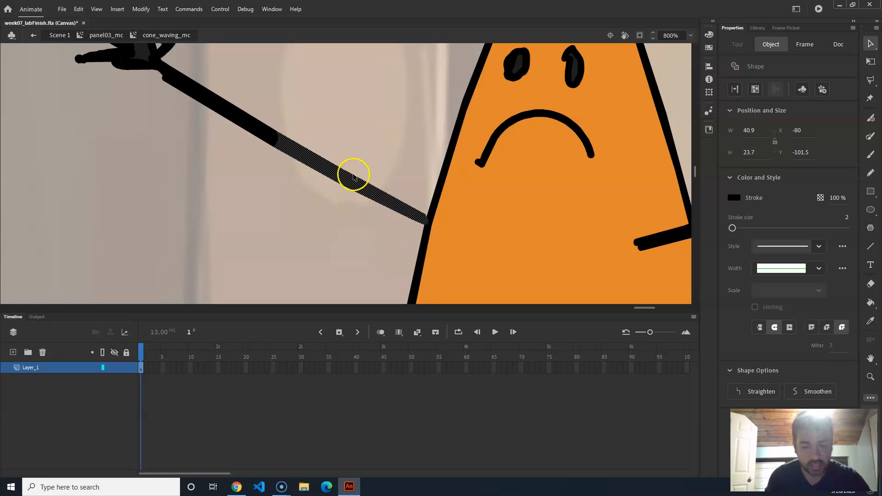
pyautogui.press('F8')
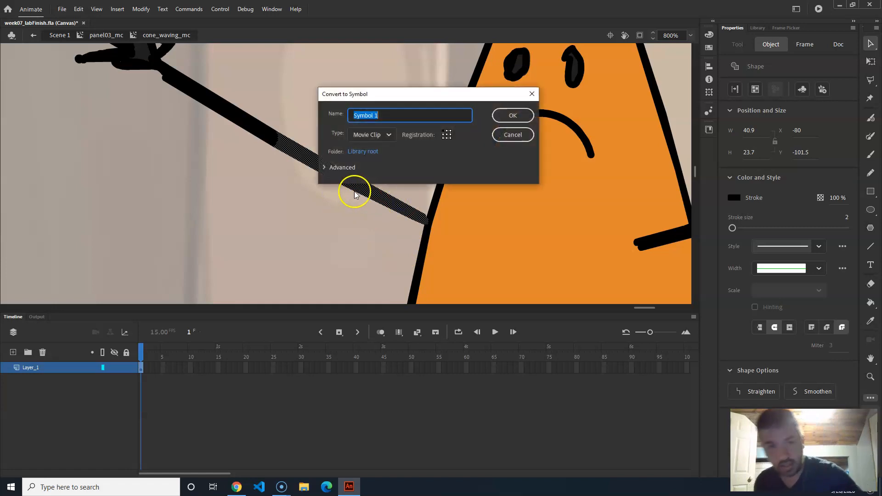
pyautogui.write('cone_upperArmLeft_mc')
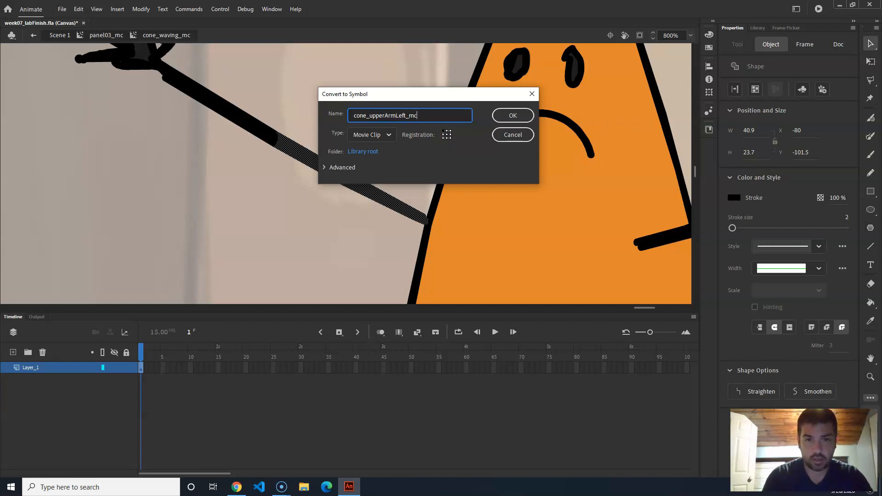
pyautogui.press('Return')
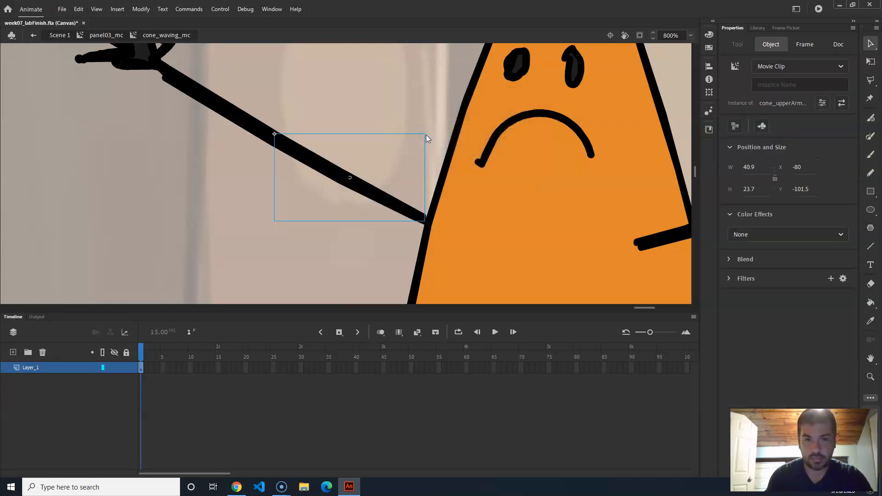
# Step: Select all of the cone's right upper arm and convert it to a Movie Clip symbol named cone_upperArmRight_mc
pyautogui.moveTo(583, 204); pyautogui.dragTo(271, 178)
pyautogui.click(437, 192)
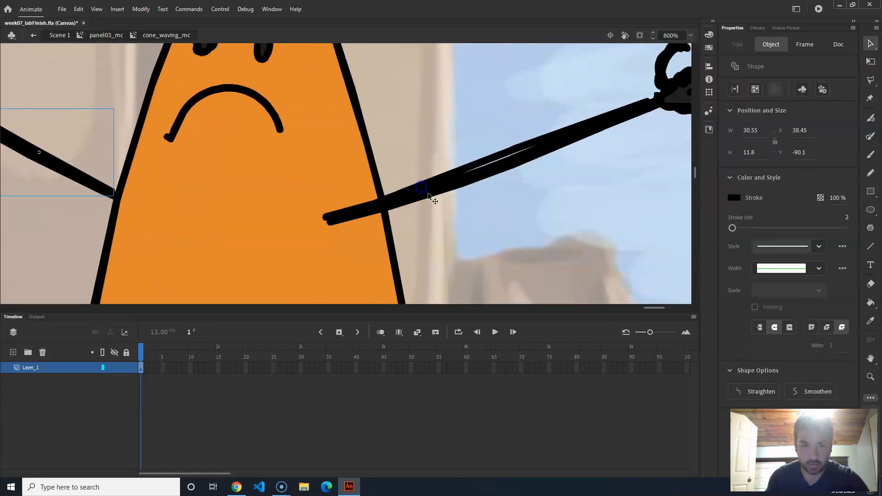
pyautogui.moveTo(475, 183)
pyautogui.mouseDown()
pyautogui.moveTo(526, 242)
pyautogui.moveTo(467, 169)
pyautogui.mouseUp()
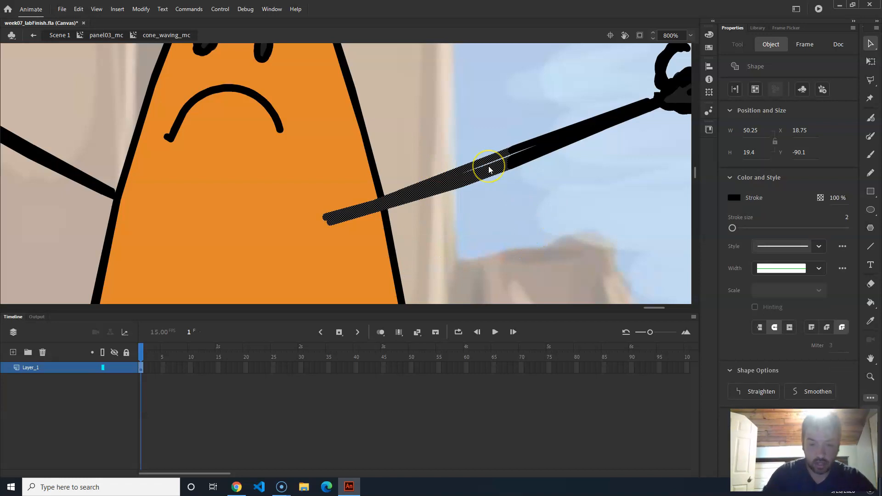
pyautogui.press('F9')
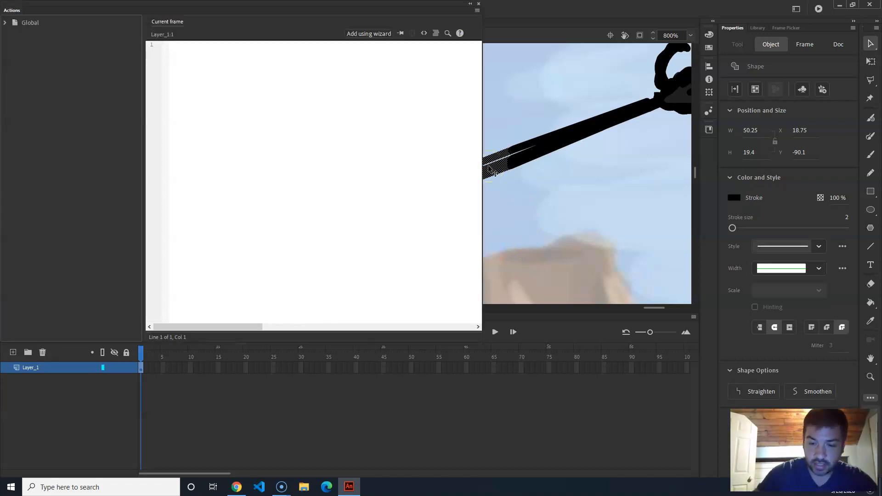
pyautogui.click(478, 3)
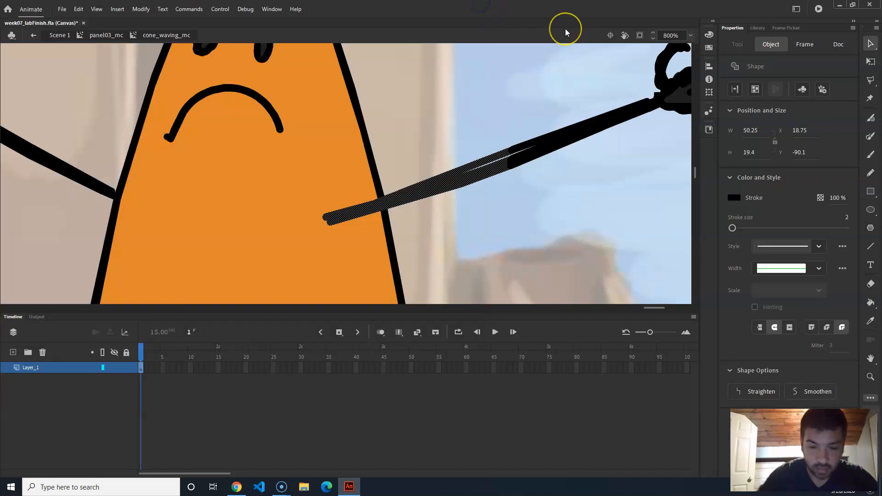
pyautogui.press('F8')
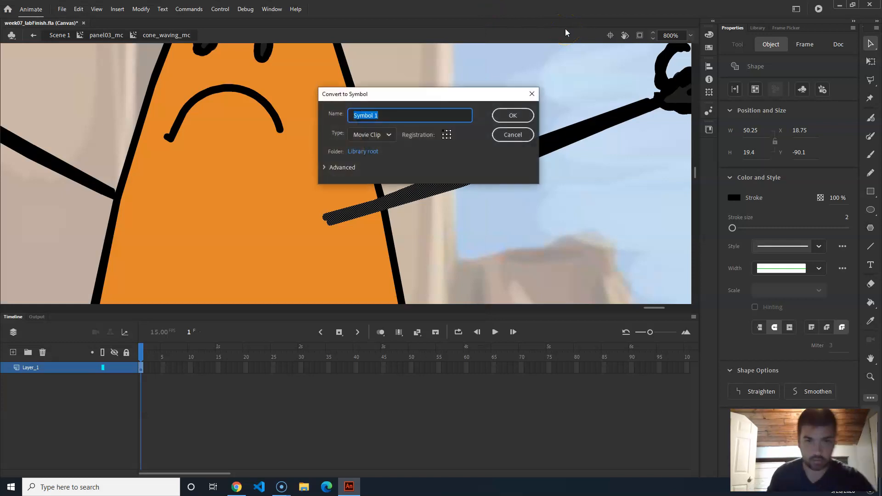
pyautogui.write('cone_u')
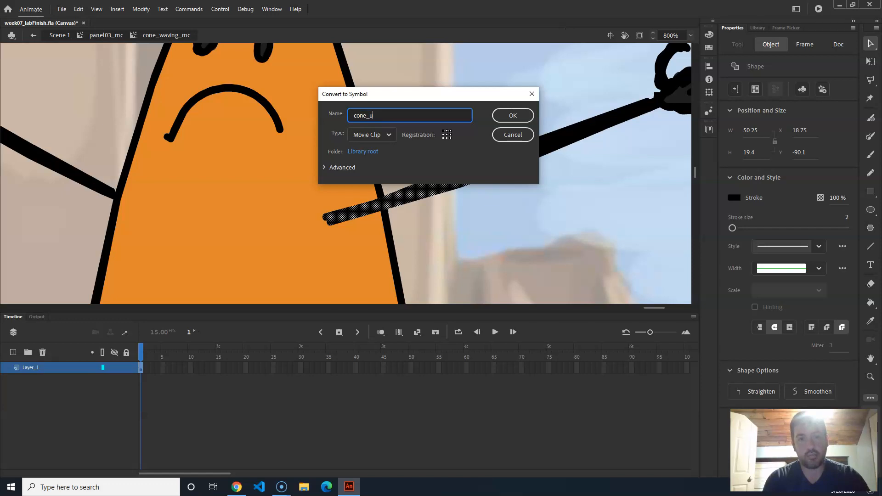
pyautogui.write('pperArmRight_mc')
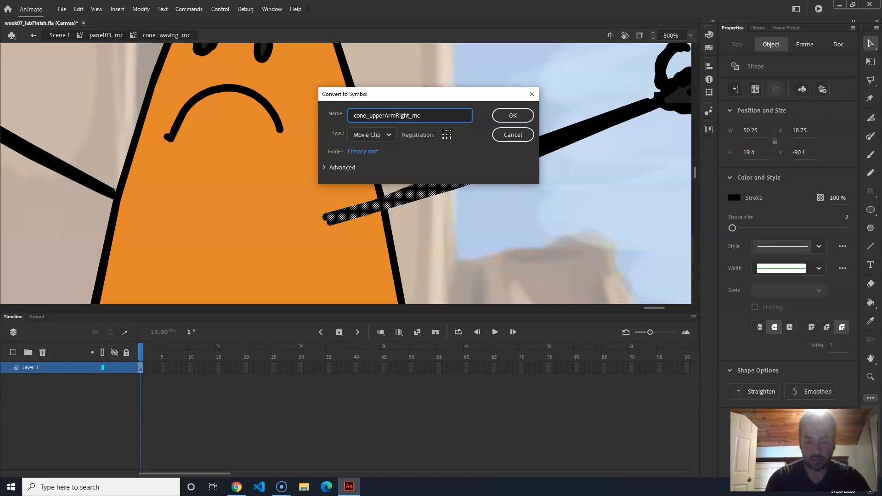
pyautogui.press('Return')
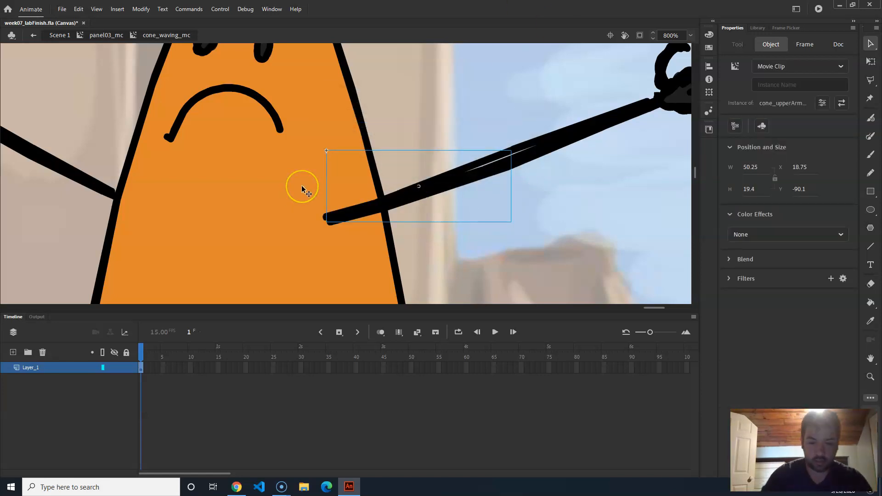
# Step: Move the cone's complete left arm and complete right arm outward, clear of the body
pyautogui.hotkey('ctrl', '-')
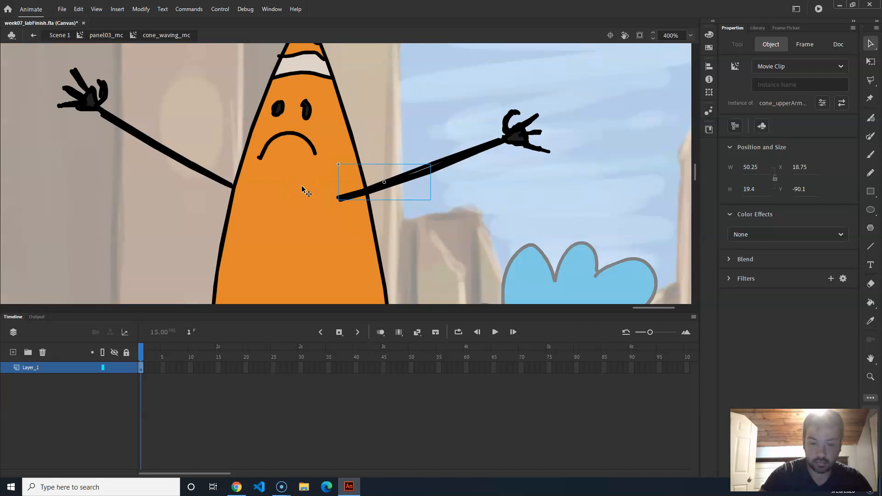
pyautogui.hotkey('ctrl', '-')
pyautogui.moveTo(352, 233); pyautogui.dragTo(339, 161)
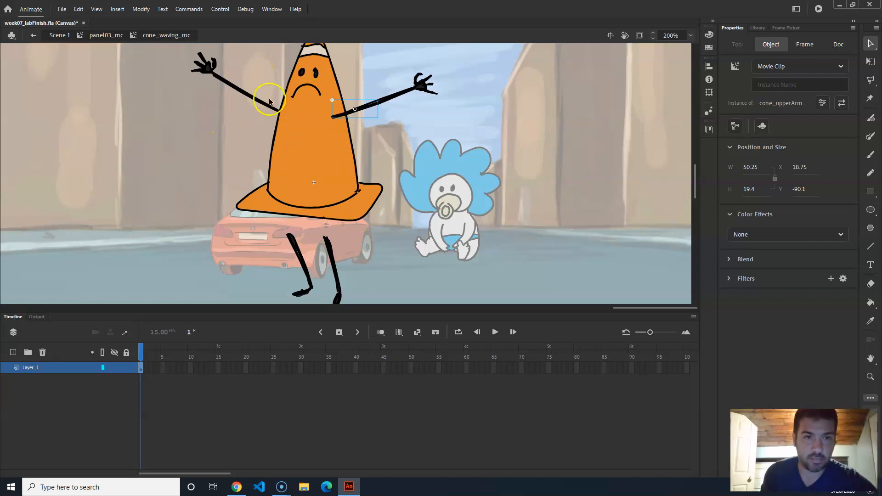
pyautogui.moveTo(181, 126); pyautogui.dragTo(261, 46)
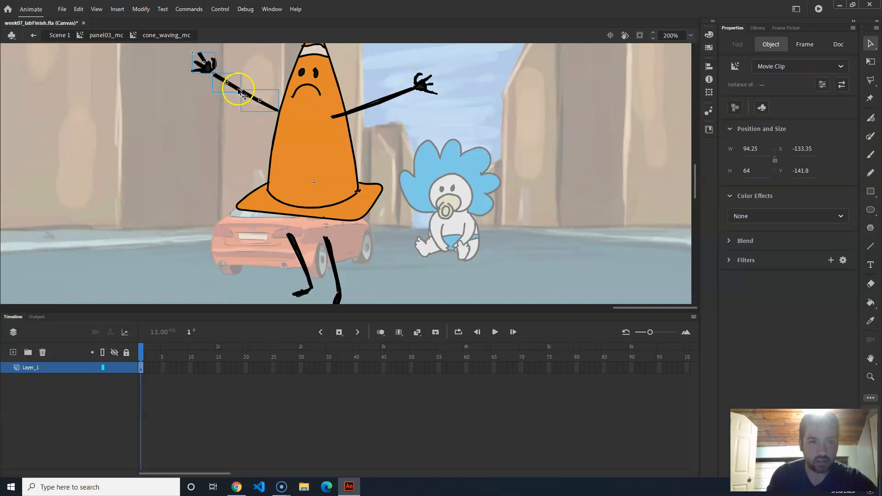
pyautogui.moveTo(225, 88); pyautogui.dragTo(164, 104)
pyautogui.moveTo(445, 55)
pyautogui.mouseDown()
pyautogui.moveTo(349, 133)
pyautogui.moveTo(452, 88)
pyautogui.mouseUp()
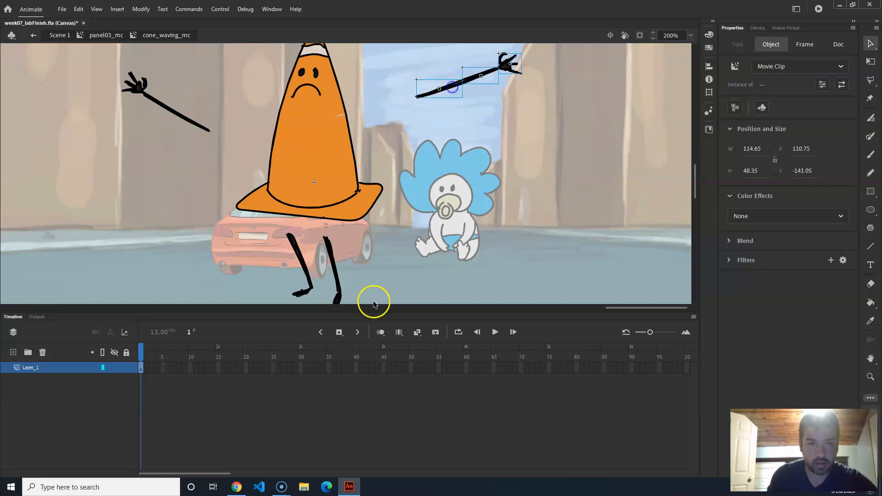
# Step: Select the whole cone body, including its white stripe and orange tip, and convert it to a Movie Clip symbol named cone_body_mc
pyautogui.doubleClick(310, 158)
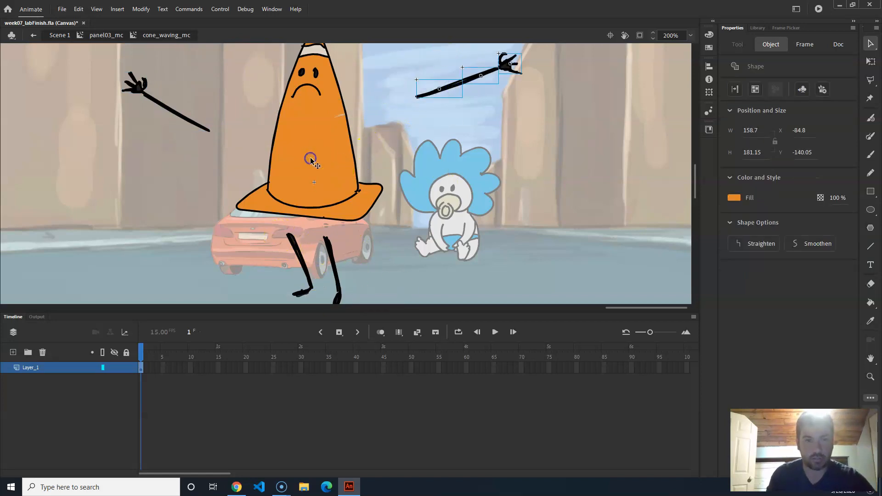
pyautogui.scroll(2, 358, 150)
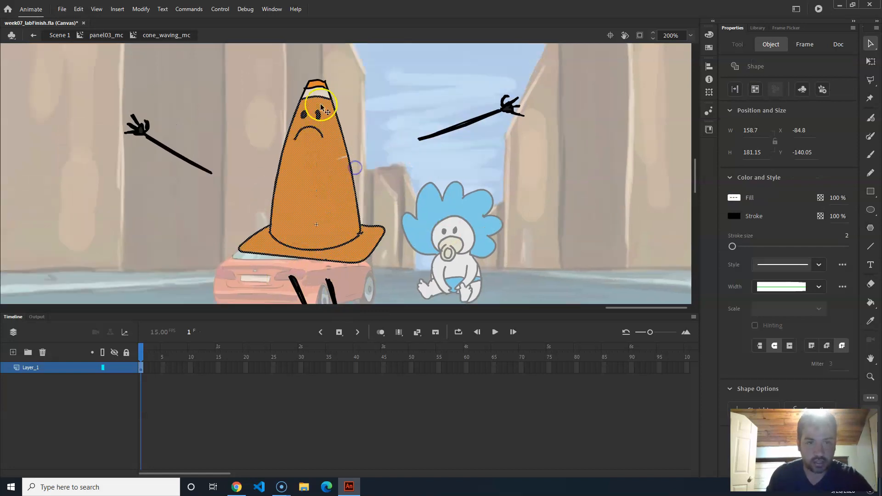
pyautogui.keyDown('shift'); pyautogui.click(319, 93); pyautogui.keyUp('shift')
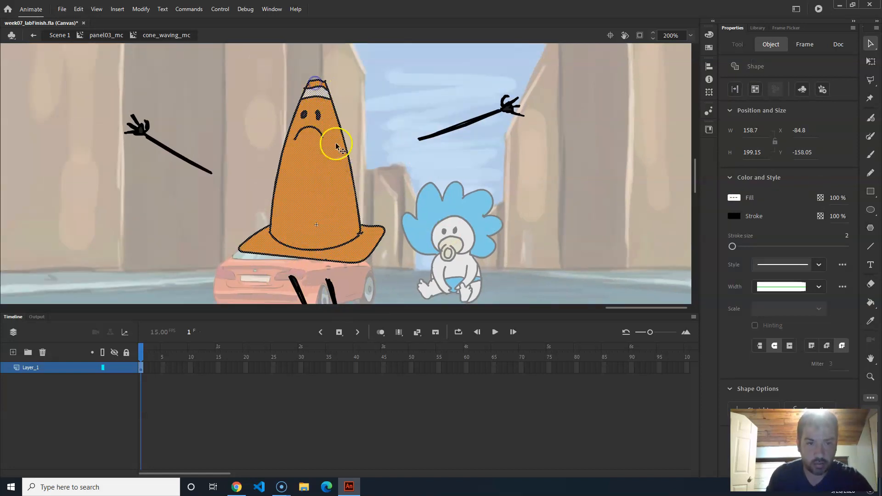
pyautogui.moveTo(319, 166); pyautogui.dragTo(427, 117)
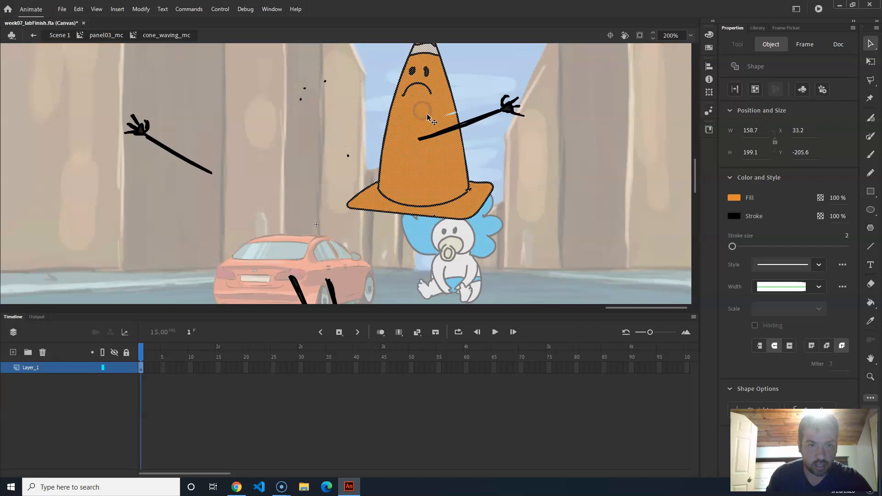
pyautogui.hotkey('ctrl', 'z')
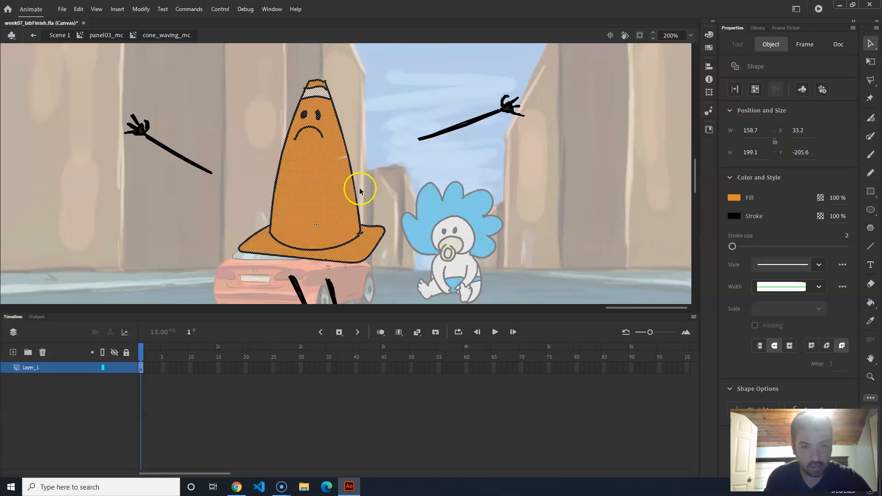
pyautogui.click(144, 12)
pyautogui.click(183, 32)
pyautogui.write('cone_body')
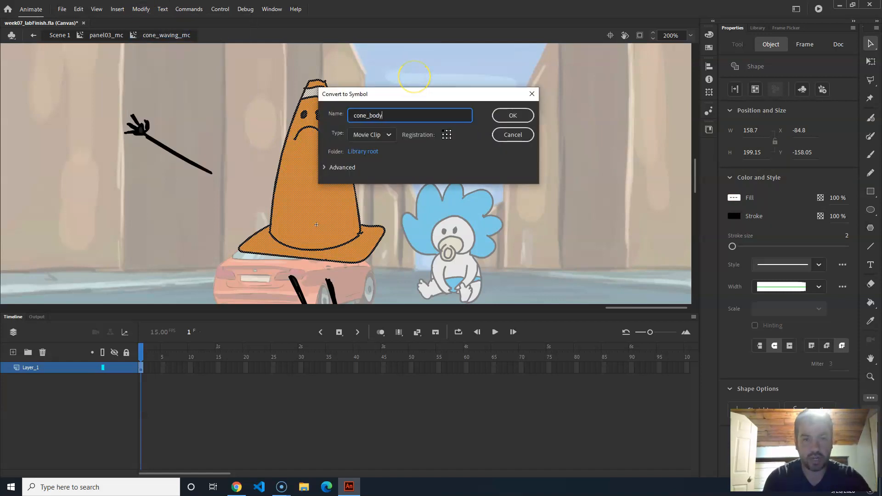
pyautogui.write('_mc')
pyautogui.press('Return')
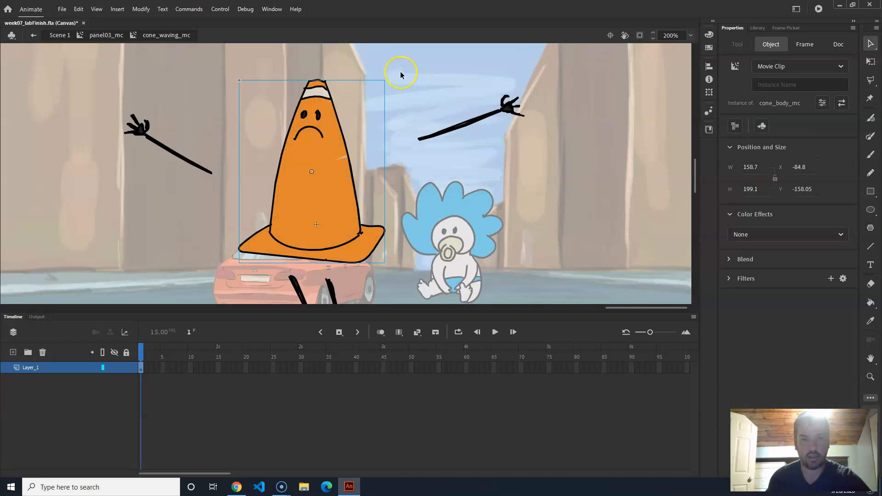
# Step: Delete the stray marks behind the cone body, moving the body aside and back between the arms
pyautogui.moveTo(351, 197); pyautogui.dragTo(632, 188)
pyautogui.moveTo(259, 191); pyautogui.dragTo(372, 68)
pyautogui.press('Delete')
pyautogui.moveTo(592, 171); pyautogui.dragTo(309, 158)
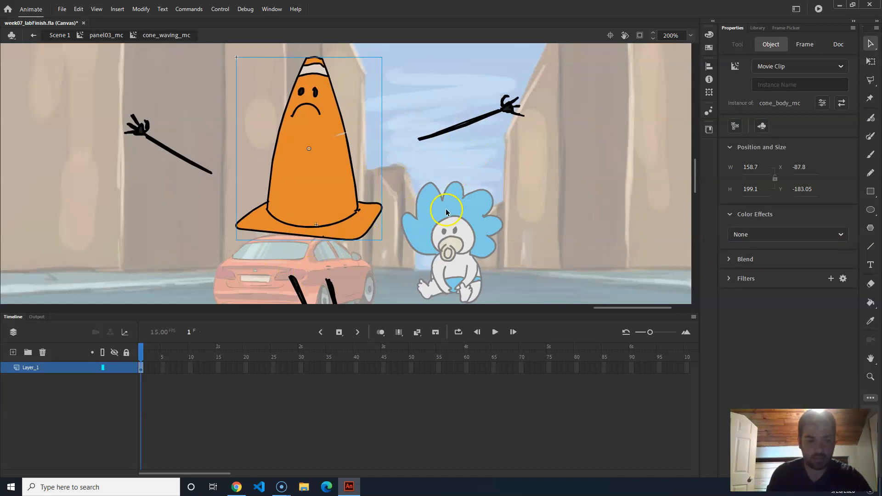
# Step: Spread the upper arm, forearm and hand of both cone arms apart so that gaps separate the pieces
pyautogui.moveTo(446, 210); pyautogui.dragTo(459, 170)
pyautogui.moveTo(462, 139); pyautogui.dragTo(469, 158)
pyautogui.click(236, 156)
pyautogui.moveTo(217, 147); pyautogui.dragTo(252, 118)
pyautogui.moveTo(175, 119); pyautogui.dragTo(145, 69)
pyautogui.moveTo(459, 110); pyautogui.dragTo(418, 116)
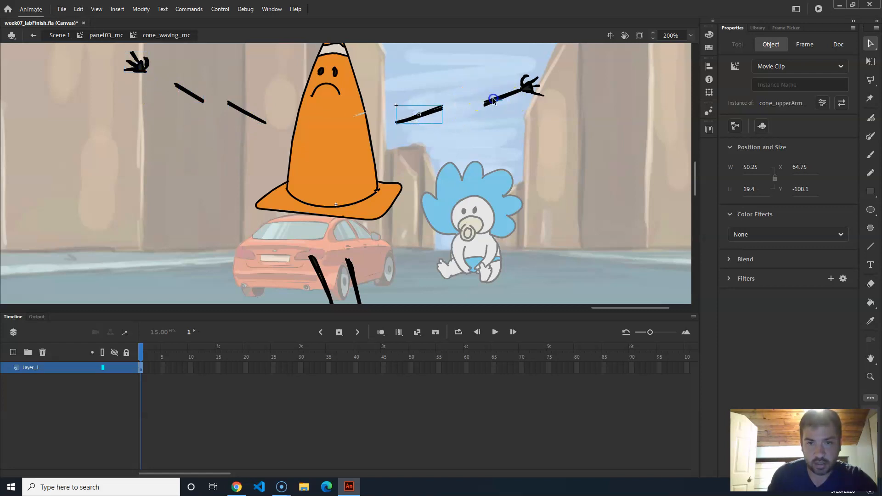
pyautogui.click(513, 112)
pyautogui.moveTo(501, 96); pyautogui.dragTo(535, 80)
pyautogui.click(488, 90)
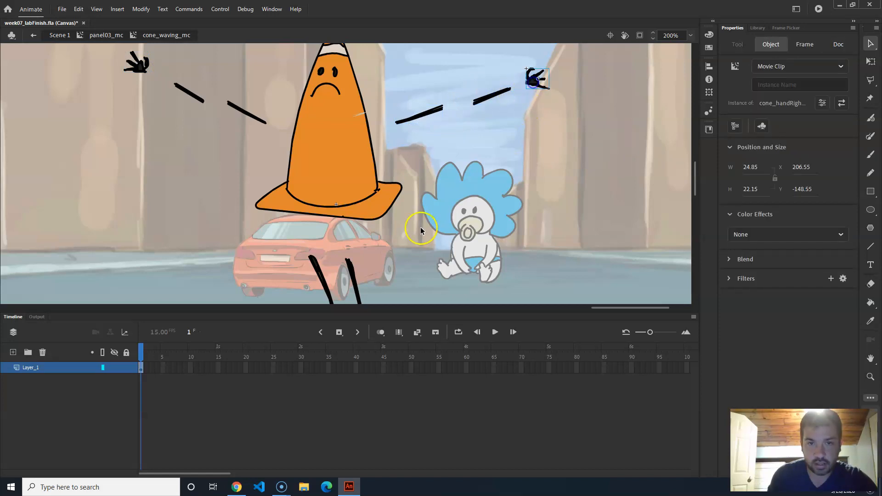
# Step: Spread the upper leg, lower leg and foot pieces of both cone legs apart below the body
pyautogui.moveTo(442, 229); pyautogui.dragTo(454, 148)
pyautogui.moveTo(300, 269); pyautogui.dragTo(377, 237)
pyautogui.moveTo(320, 193); pyautogui.dragTo(305, 165)
pyautogui.moveTo(383, 168); pyautogui.dragTo(379, 162)
pyautogui.moveTo(344, 223); pyautogui.dragTo(314, 217)
pyautogui.moveTo(370, 222); pyautogui.dragTo(394, 203)
pyautogui.moveTo(374, 252); pyautogui.dragTo(423, 256)
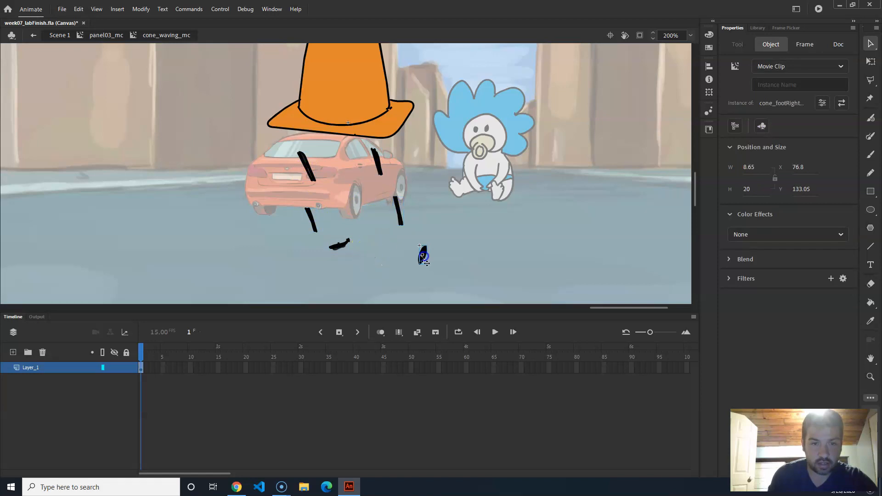
pyautogui.moveTo(342, 244); pyautogui.dragTo(301, 254)
# Step: Draw a red oval without a stroke, about 41 wide and 52 high, beside the cone's right arm
pyautogui.moveTo(431, 122); pyautogui.dragTo(426, 225)
pyautogui.moveTo(436, 185); pyautogui.dragTo(434, 184)
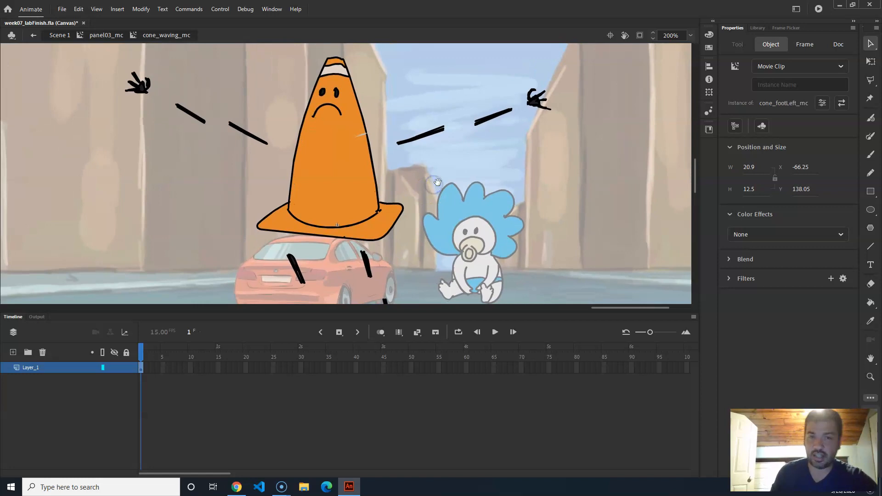
pyautogui.click(870, 210)
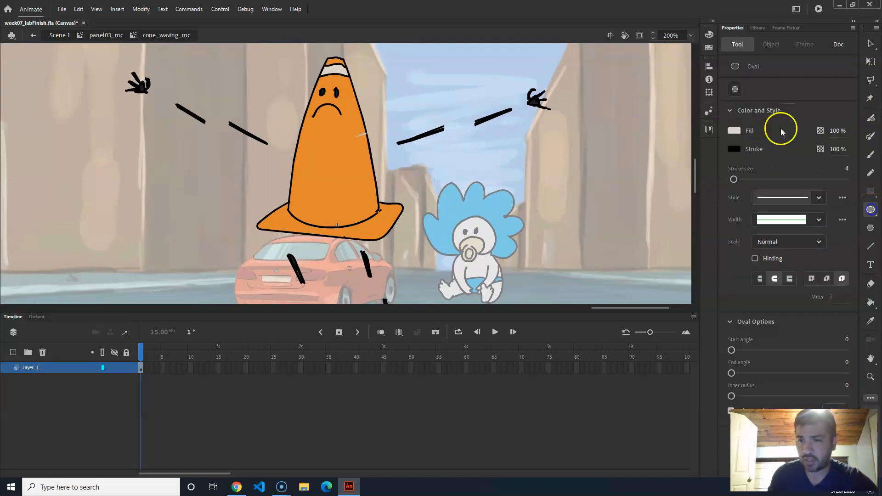
pyautogui.click(734, 132)
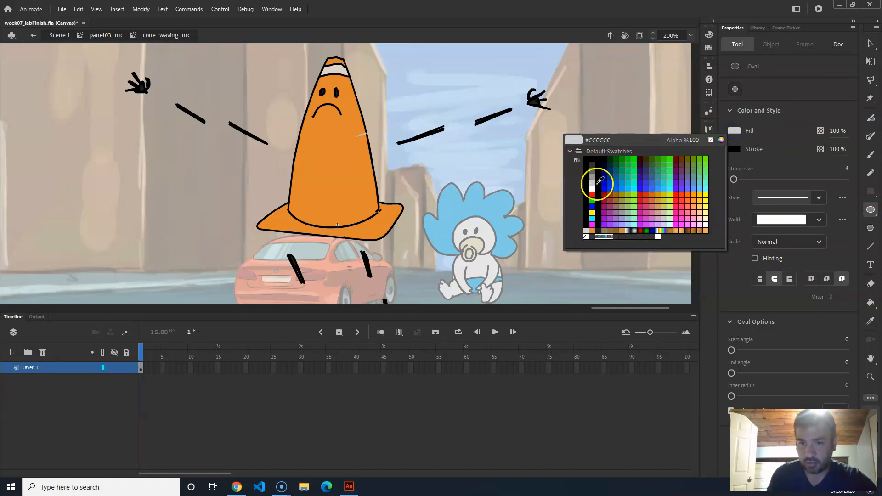
pyautogui.click(592, 195)
pyautogui.click(734, 149)
pyautogui.click(590, 183)
pyautogui.click(731, 150)
pyautogui.click(712, 160)
pyautogui.click(732, 148)
pyautogui.click(711, 160)
pyautogui.click(741, 152)
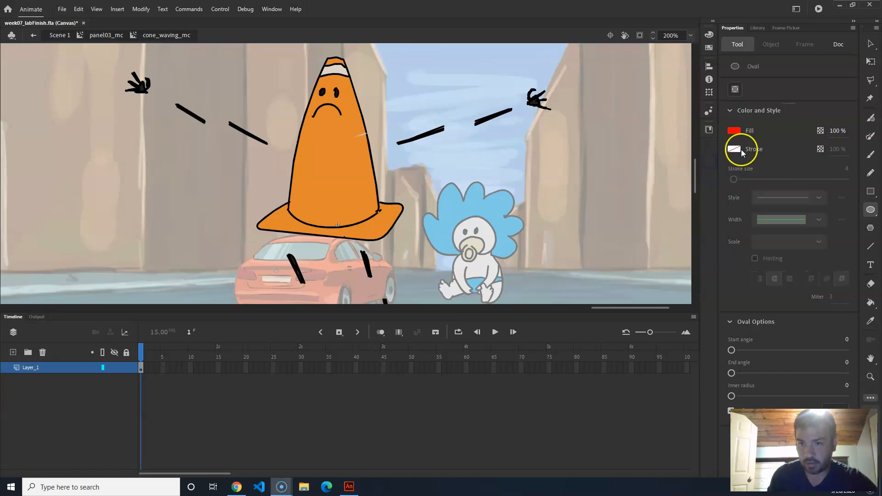
pyautogui.moveTo(438, 118); pyautogui.dragTo(476, 165)
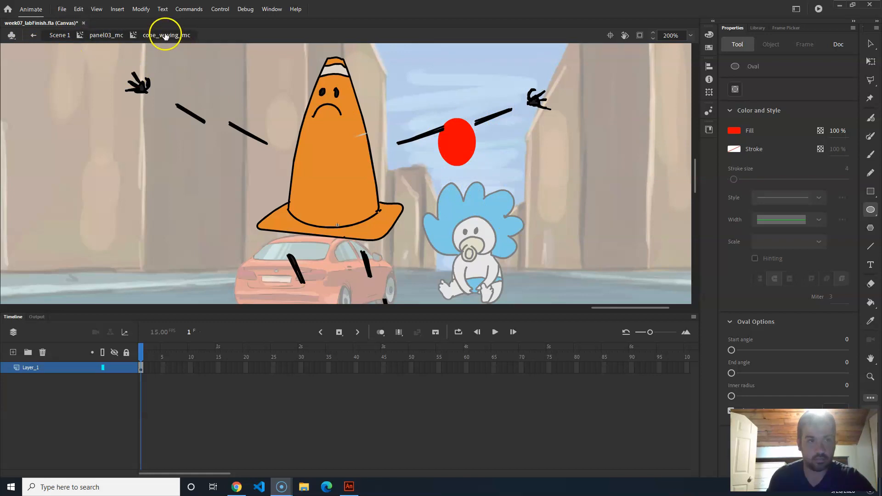
# Step: Move the red oval clear of the arm to below the right hand and shrink it to about 17 by 19
pyautogui.click(869, 43)
pyautogui.click(453, 134)
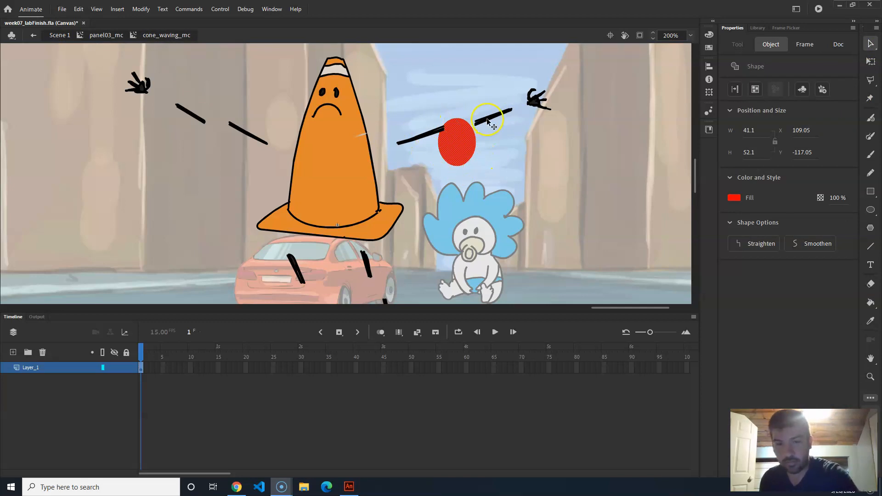
pyautogui.moveTo(466, 154); pyautogui.dragTo(537, 190)
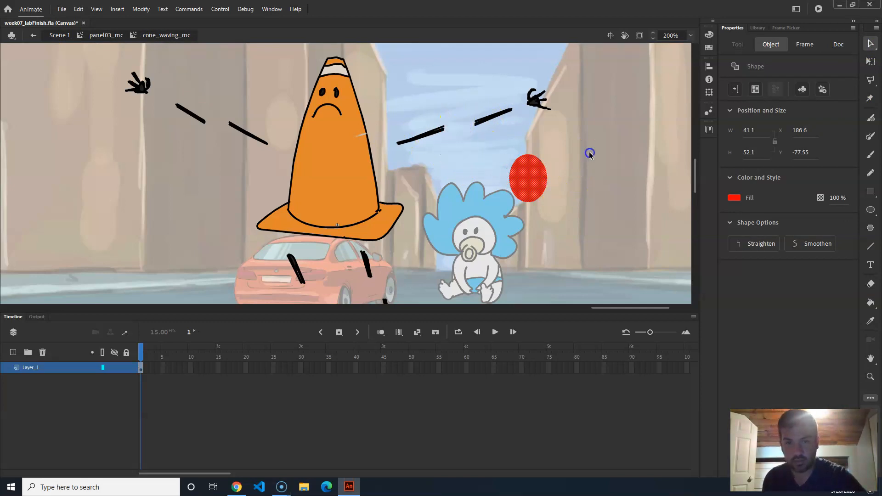
pyautogui.click(590, 154)
pyautogui.click(536, 189)
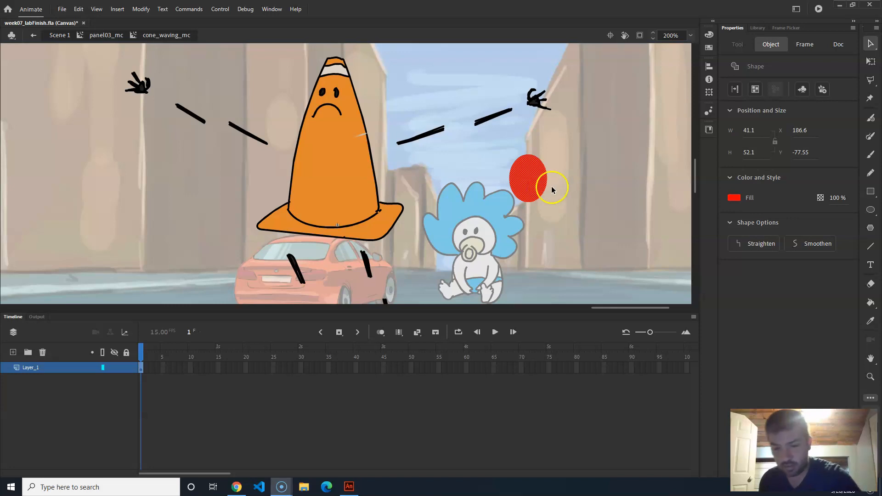
pyautogui.click(574, 133)
pyautogui.moveTo(524, 177); pyautogui.dragTo(538, 191)
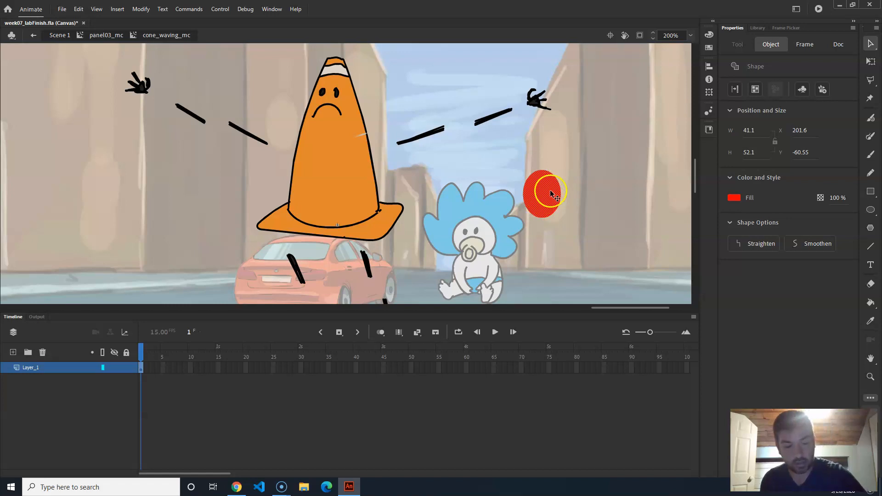
pyautogui.press('q')
pyautogui.moveTo(561, 217); pyautogui.dragTo(551, 205)
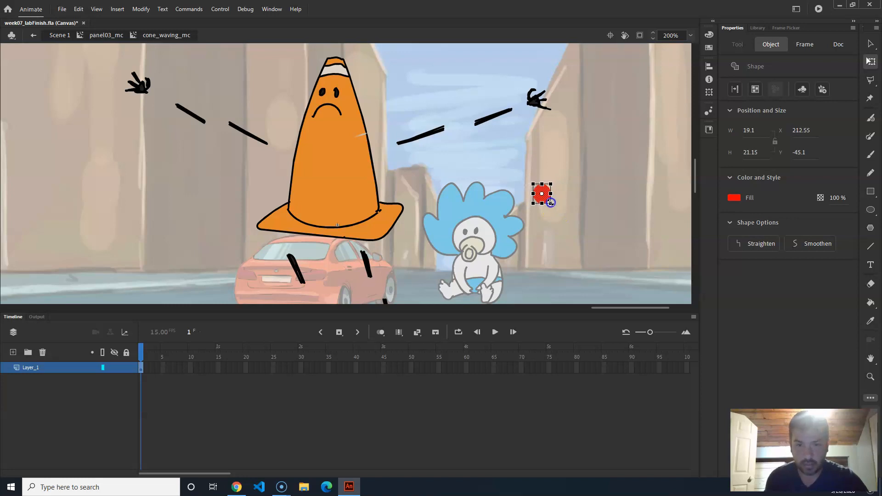
pyautogui.moveTo(545, 198); pyautogui.dragTo(557, 171)
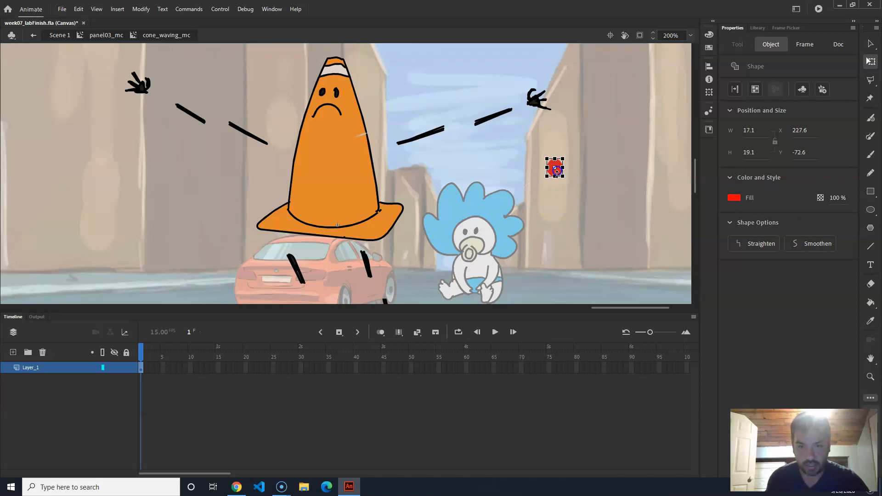
# Step: Convert the red oval to a Movie Clip symbol named boneHelper_mc and place it just beyond the cone's right hand
pyautogui.press('F8')
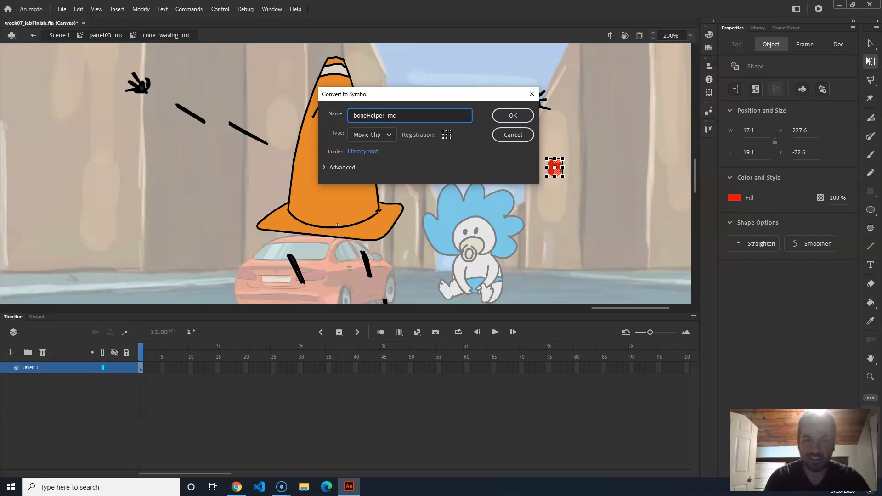
pyautogui.press('Return')
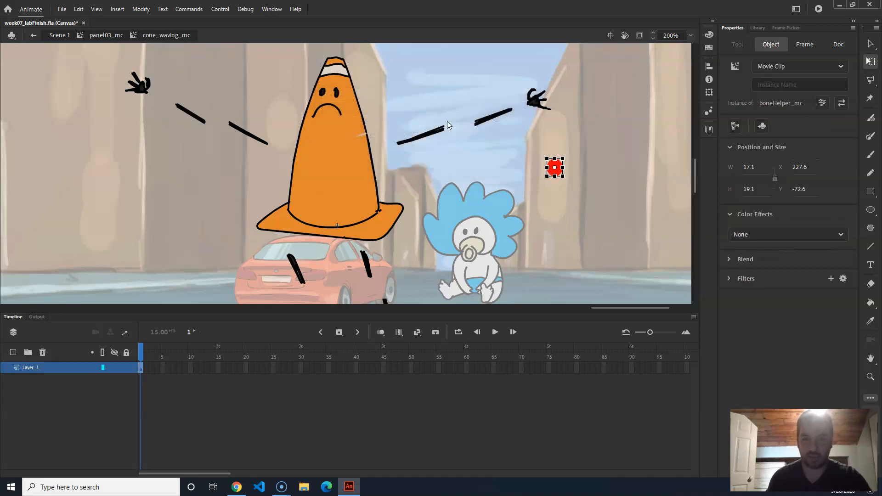
pyautogui.moveTo(546, 168); pyautogui.dragTo(558, 95)
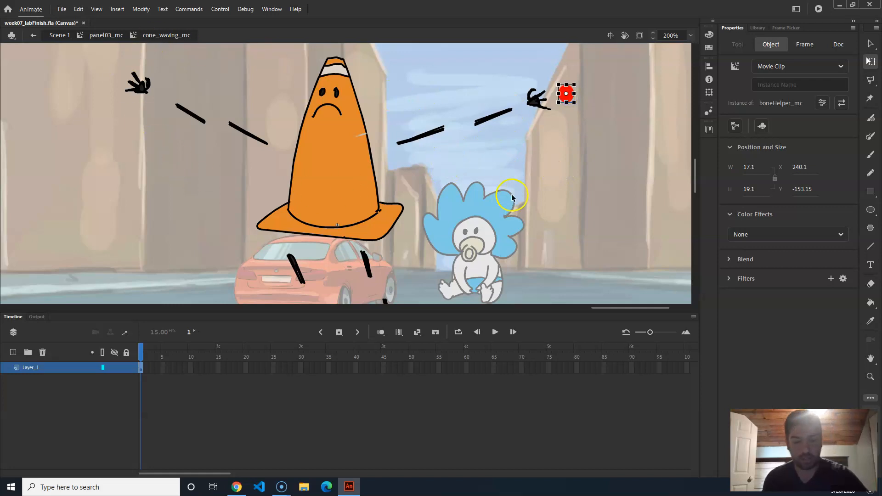
# Step: Place copies of the boneHelper_mc dot just beyond the cone's left hand, left foot and right foot
pyautogui.scroll(3, 513, 197)
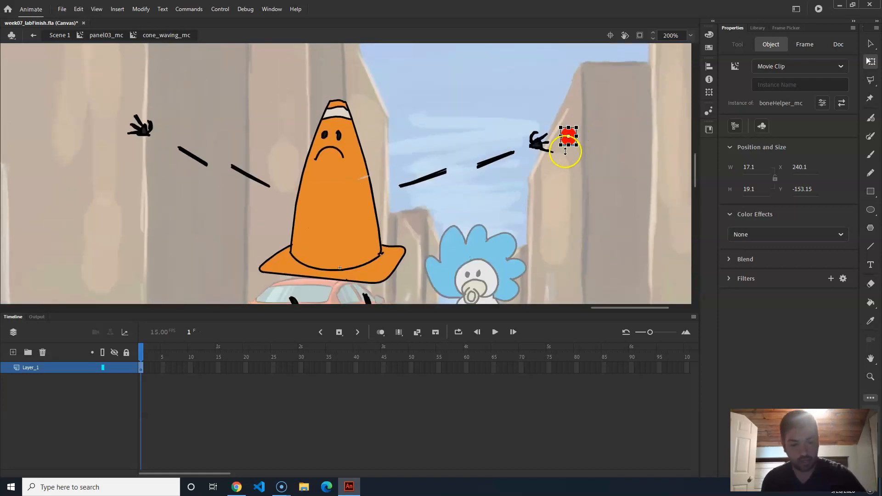
pyautogui.press('v')
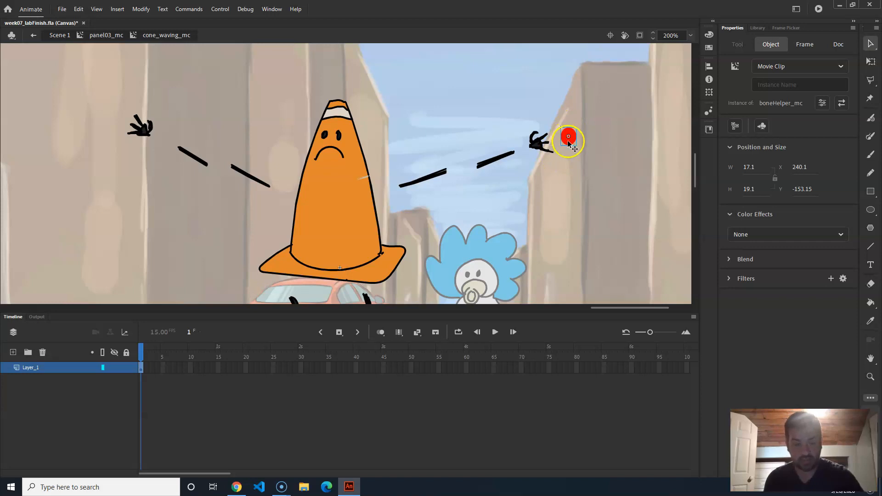
pyautogui.moveTo(573, 144); pyautogui.dragTo(117, 125)
pyautogui.moveTo(458, 202); pyautogui.dragTo(486, 179)
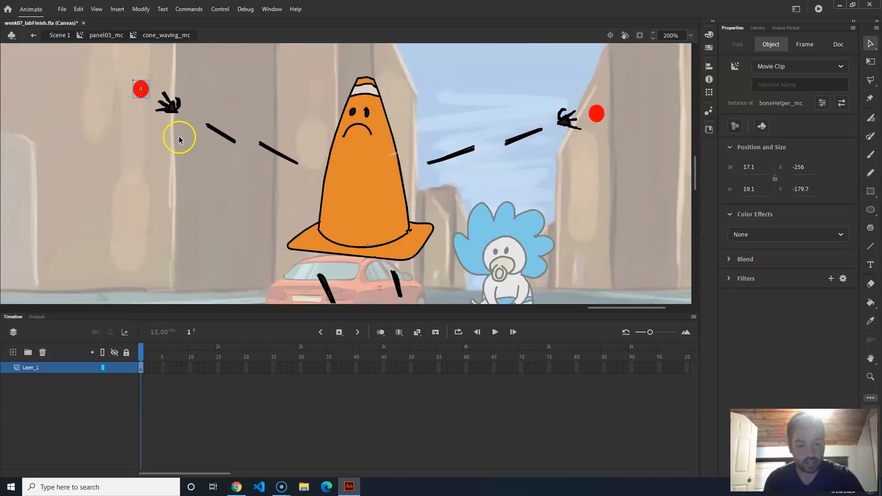
pyautogui.click(154, 132)
pyautogui.hotkey('ctrl', 'v')
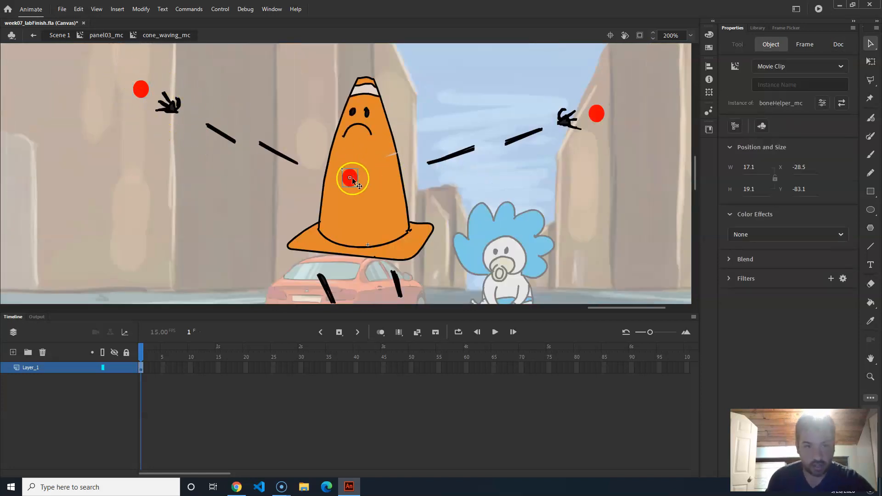
pyautogui.moveTo(347, 187); pyautogui.dragTo(285, 268)
pyautogui.moveTo(410, 272); pyautogui.dragTo(460, 60)
pyautogui.moveTo(334, 65); pyautogui.dragTo(489, 222)
pyautogui.moveTo(515, 127); pyautogui.dragTo(514, 170)
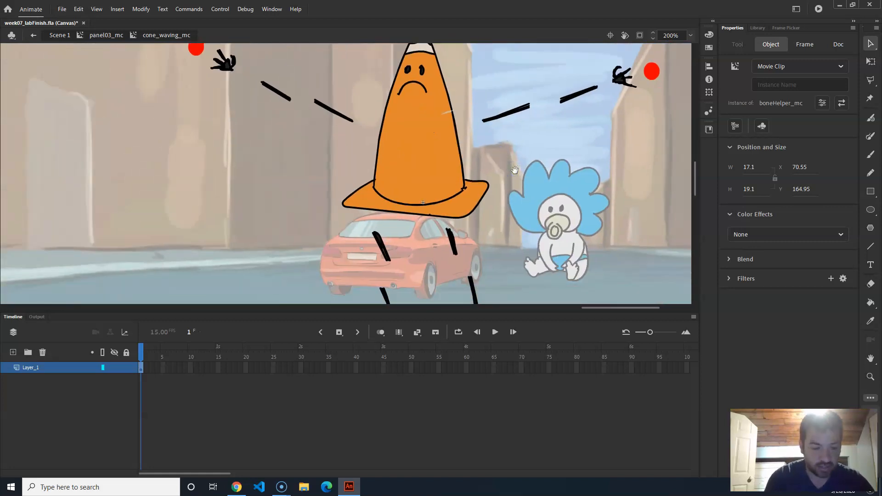
pyautogui.hotkey('ctrl', '1')
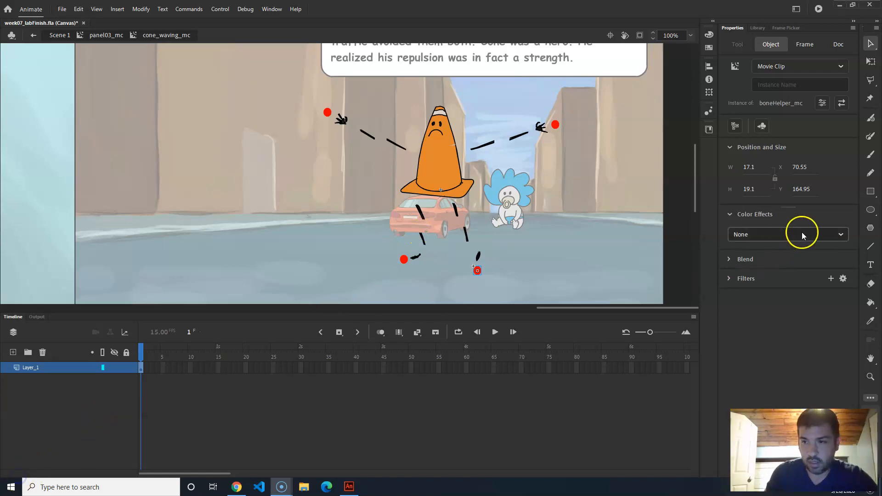
# Step: Add the Bone tool to the available tools between the PolyStar and Line tools, and activate it
pyautogui.click(870, 399)
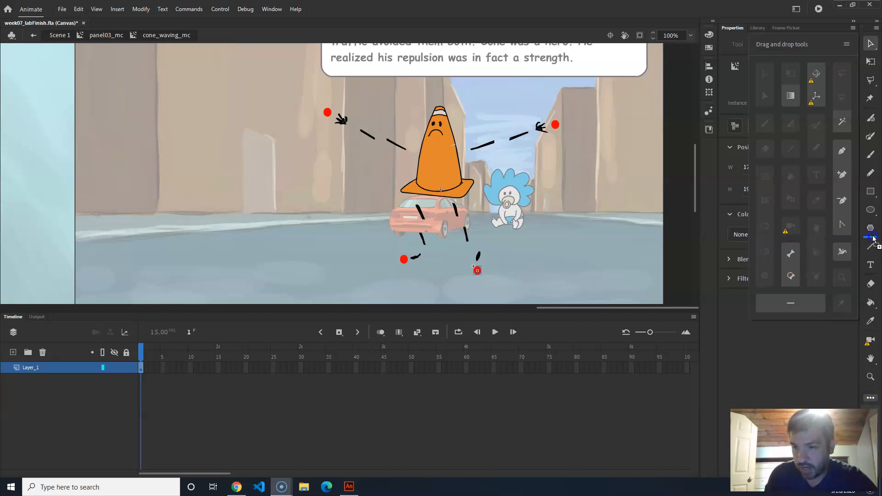
pyautogui.moveTo(874, 239); pyautogui.dragTo(872, 244)
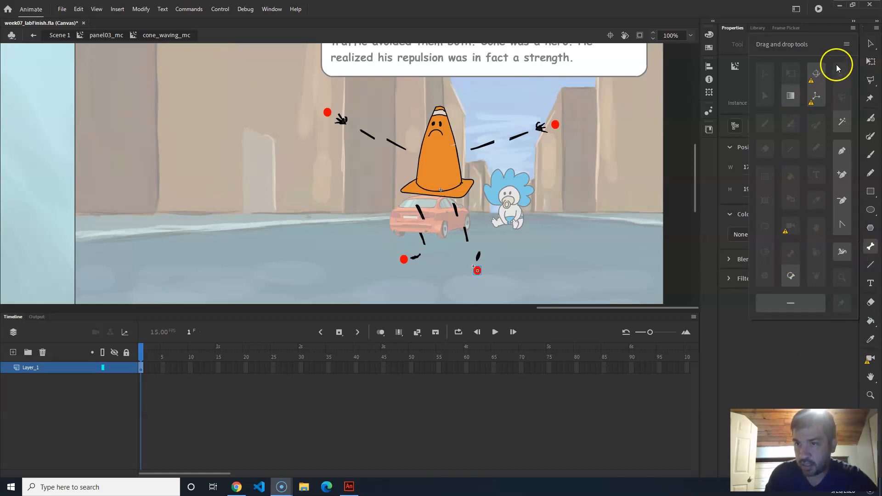
pyautogui.click(829, 363)
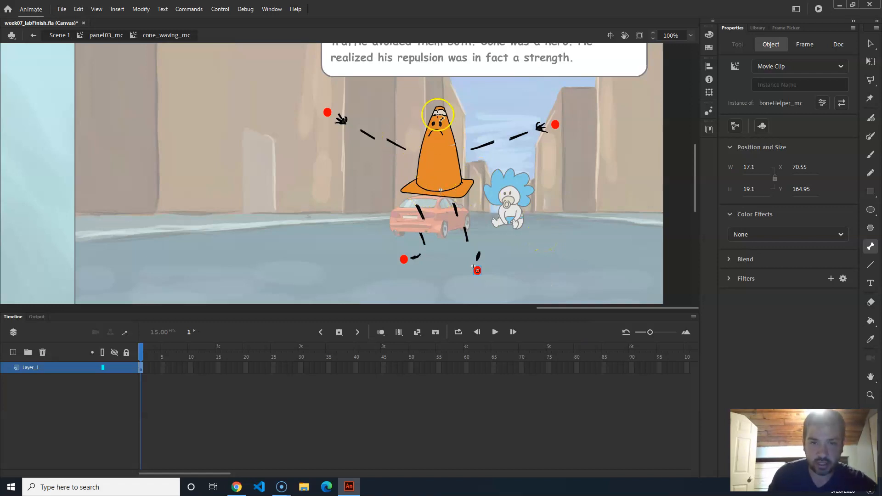
pyautogui.press('b')
pyautogui.press('m')
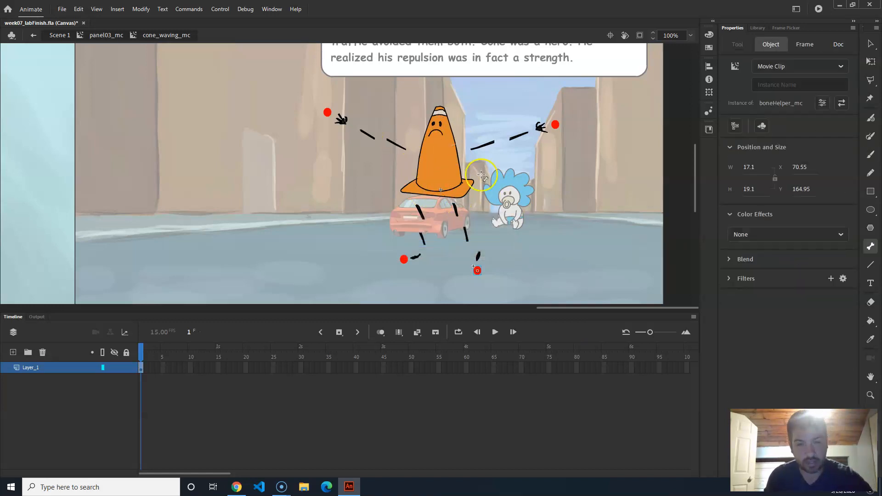
# Step: Place a copy of the boneHelper_mc dot just above the tip of the cone
pyautogui.scroll(2, 461, 238)
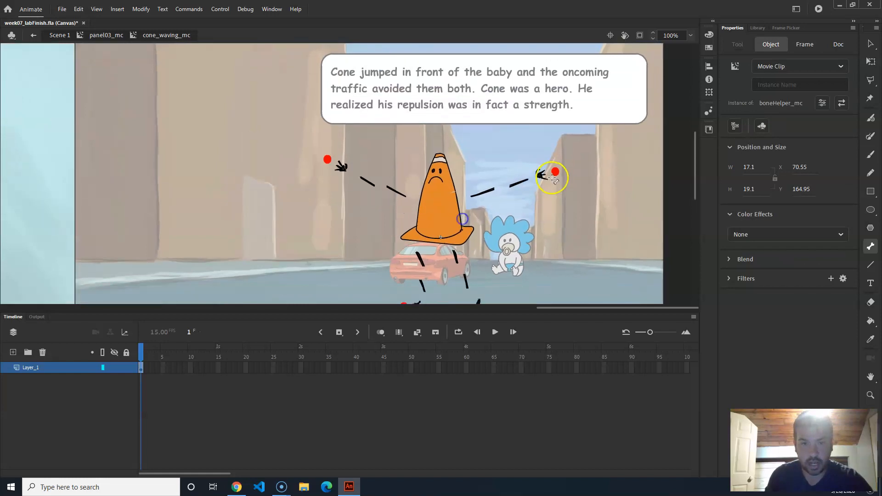
pyautogui.press('v')
pyautogui.click(554, 172)
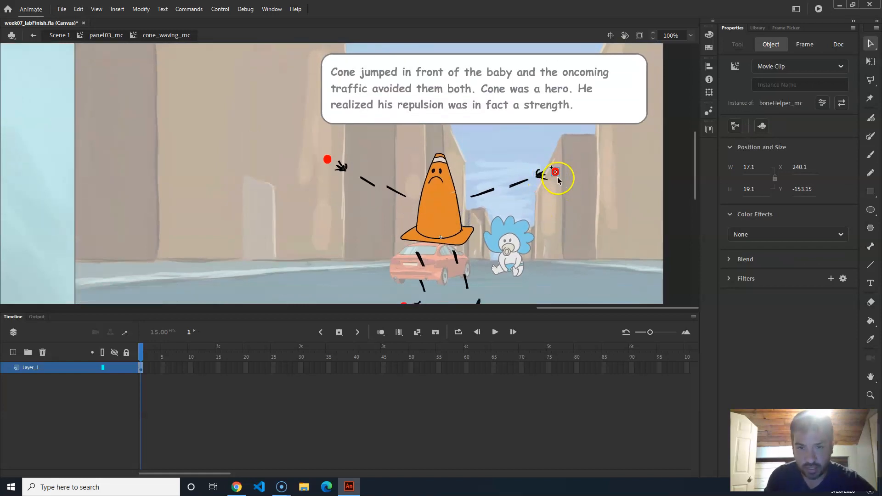
pyautogui.moveTo(555, 173); pyautogui.dragTo(448, 146)
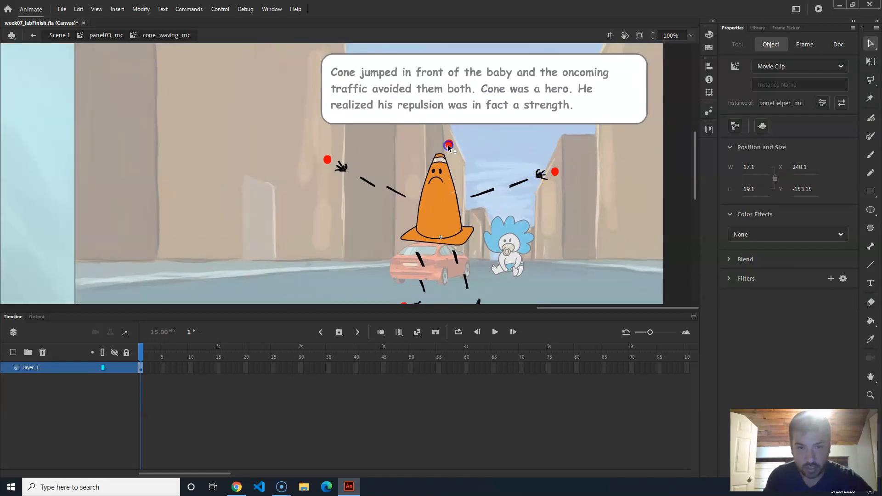
pyautogui.click(560, 225)
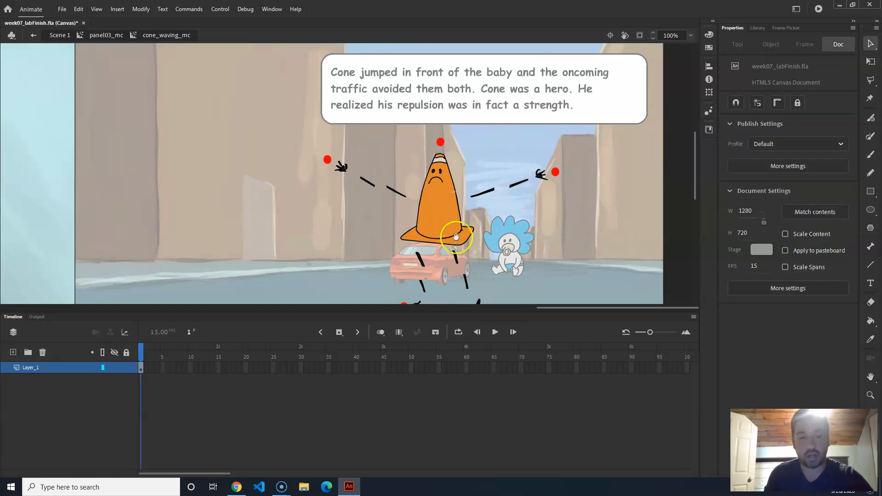
# Step: Draw a tall red rounded rectangle with a black stroke of size 4 in the empty area beside the cone
pyautogui.moveTo(457, 237); pyautogui.dragTo(503, 182)
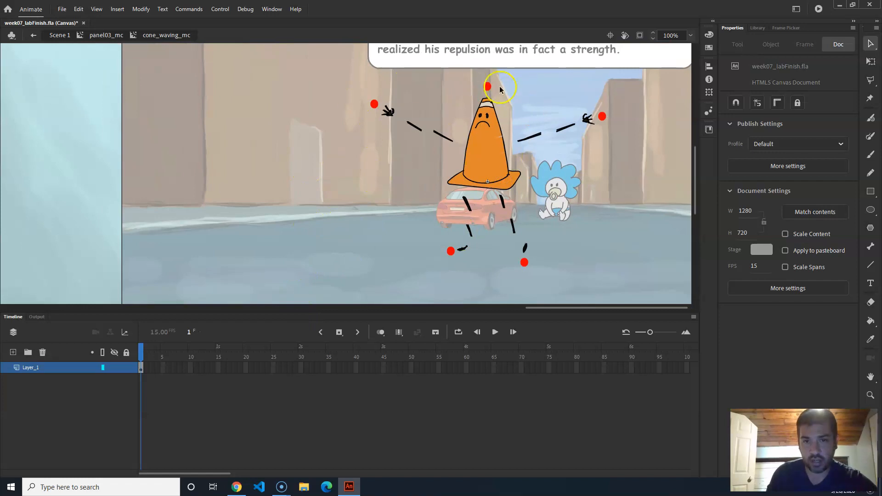
pyautogui.click(870, 192)
pyautogui.moveTo(238, 257); pyautogui.dragTo(299, 132)
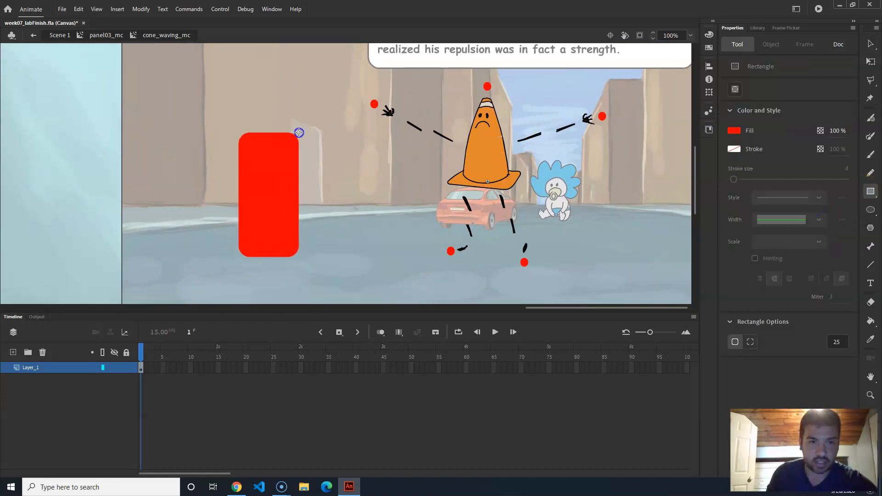
pyautogui.hotkey('ctrl', 'z')
pyautogui.click(734, 150)
pyautogui.click(589, 179)
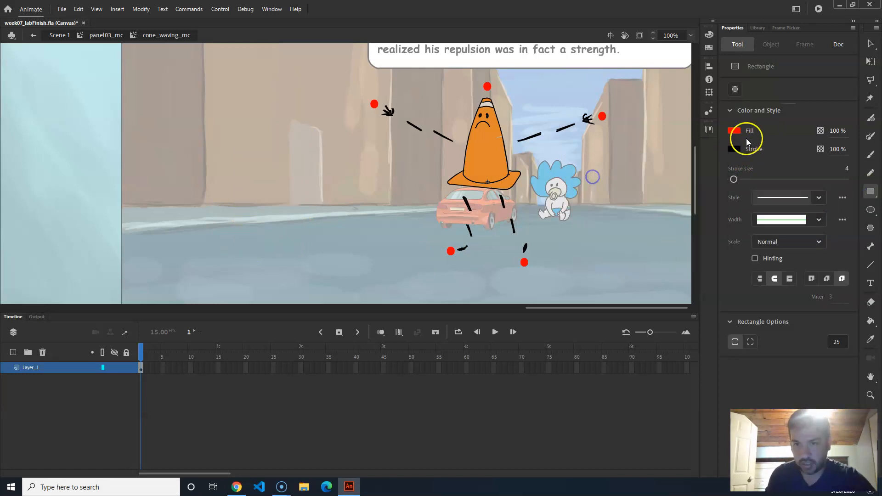
pyautogui.moveTo(221, 255)
pyautogui.mouseDown()
pyautogui.moveTo(243, 235)
pyautogui.moveTo(279, 138)
pyautogui.mouseUp()
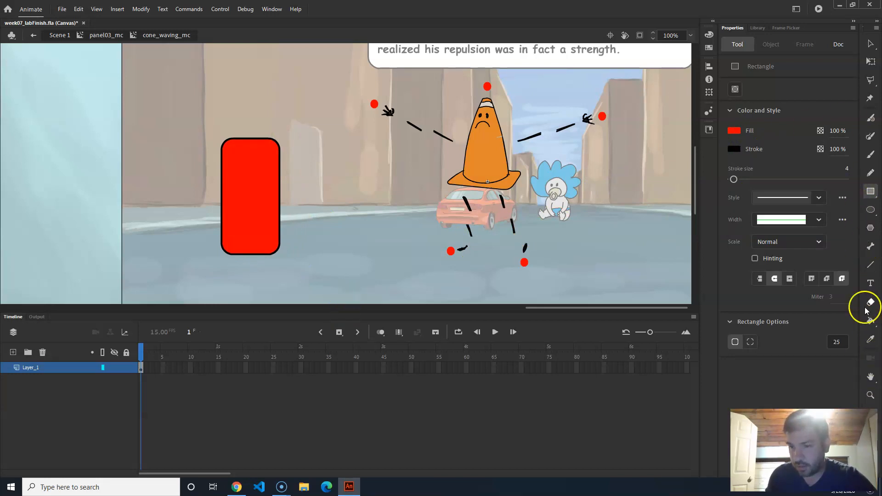
# Step: Add a chain of three bones up through the red rectangle and pull the top bone to bend the shape
pyautogui.click(870, 246)
pyautogui.moveTo(248, 247); pyautogui.dragTo(247, 215)
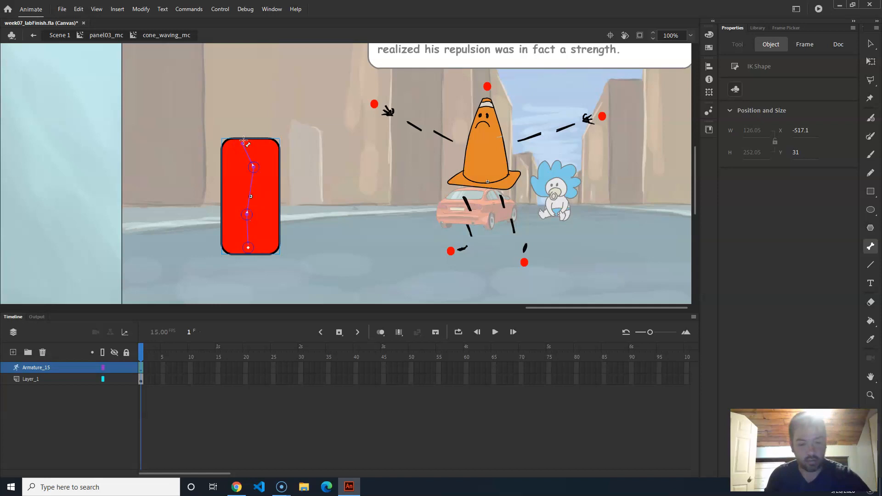
pyautogui.press('v')
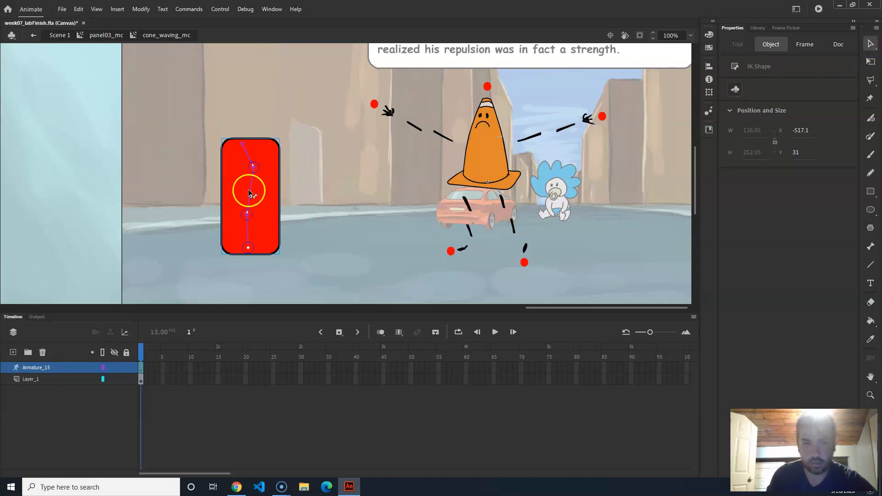
pyautogui.moveTo(243, 146); pyautogui.dragTo(246, 163)
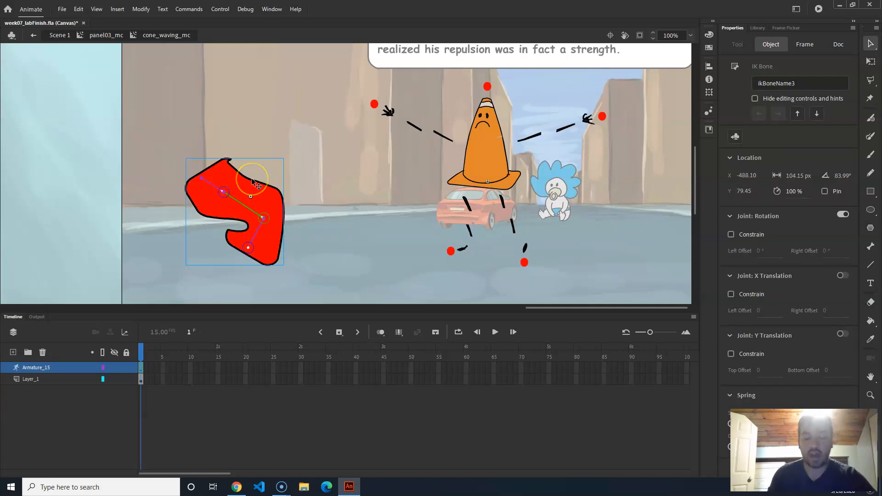
# Step: Undo the bones and bending, and restore the plain red rectangle with its black outline
pyautogui.hotkey('ctrl', 'z')
pyautogui.hotkey('ctrl', 'z')
pyautogui.hotkey('ctrl', 'z')
pyautogui.hotkey('ctrl', 'z')
pyautogui.hotkey('ctrl', 'z')
pyautogui.hotkey('ctrl', 'z')
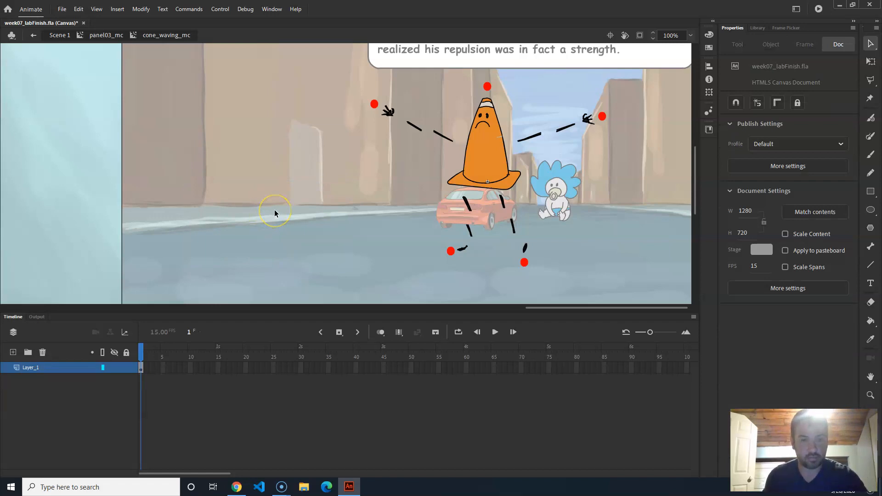
pyautogui.click(77, 10)
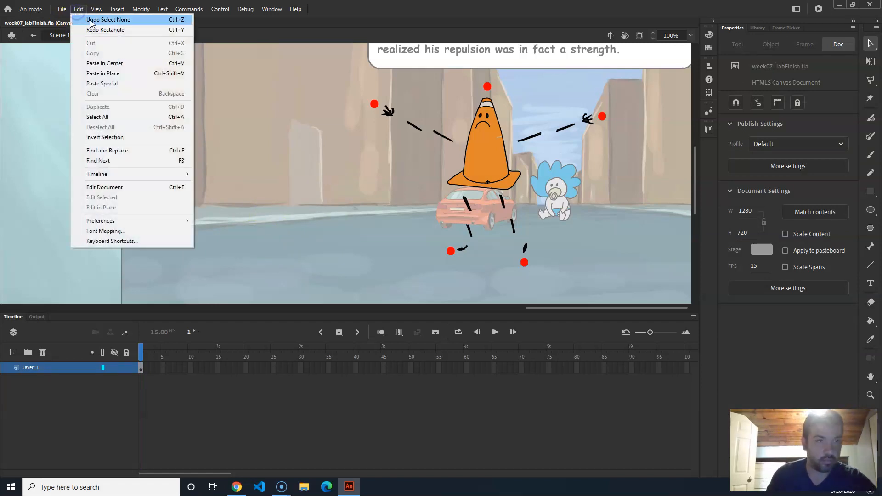
pyautogui.click(105, 29)
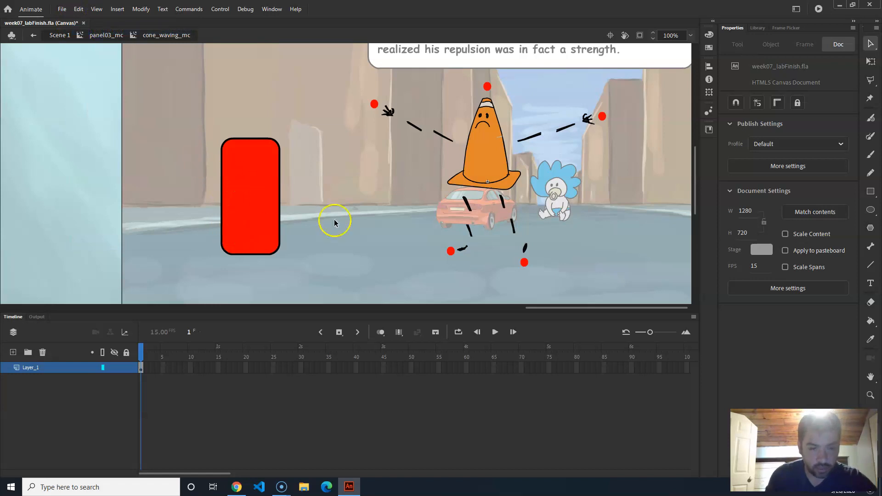
# Step: Draw a horizontal line across the upper part of the red rectangle and fill the section above it with green
pyautogui.click(870, 264)
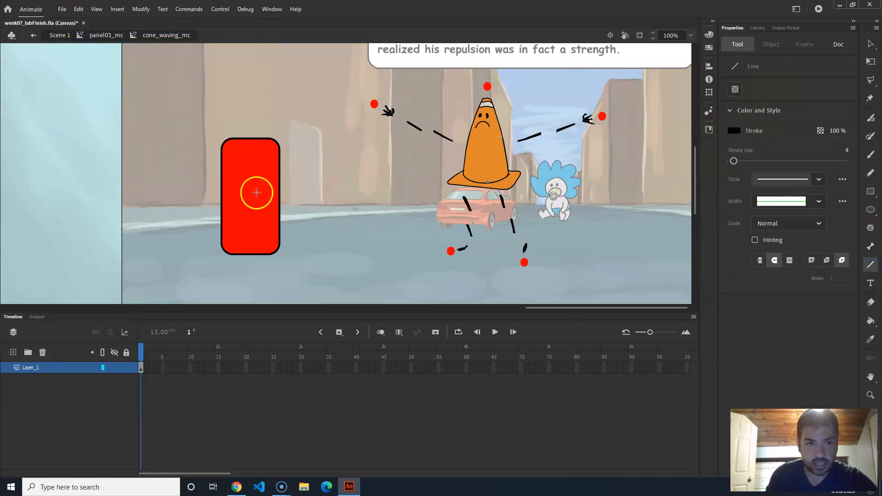
pyautogui.moveTo(199, 162)
pyautogui.mouseDown()
pyautogui.moveTo(315, 156)
pyautogui.moveTo(315, 165)
pyautogui.mouseUp()
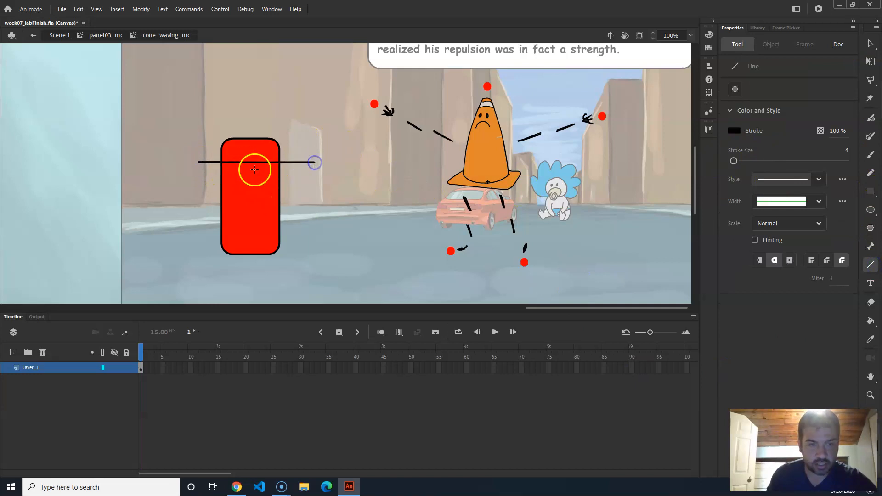
pyautogui.press('v')
pyautogui.click(253, 153)
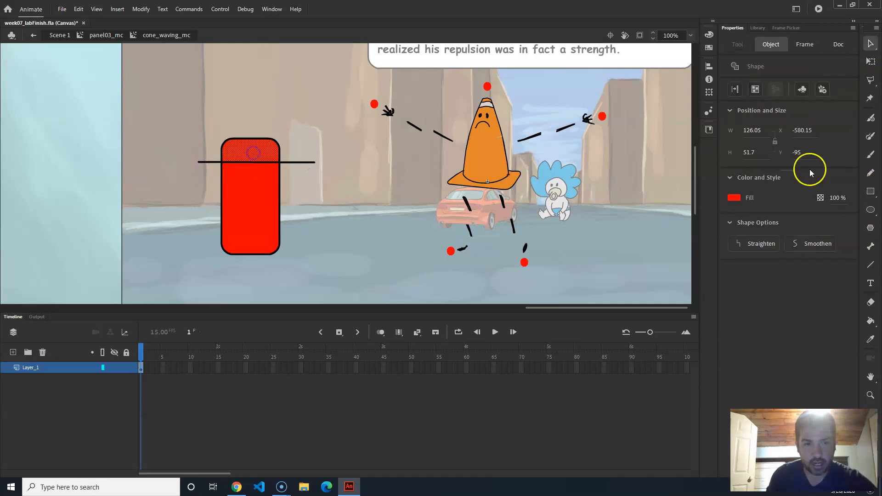
pyautogui.click(733, 197)
pyautogui.click(632, 229)
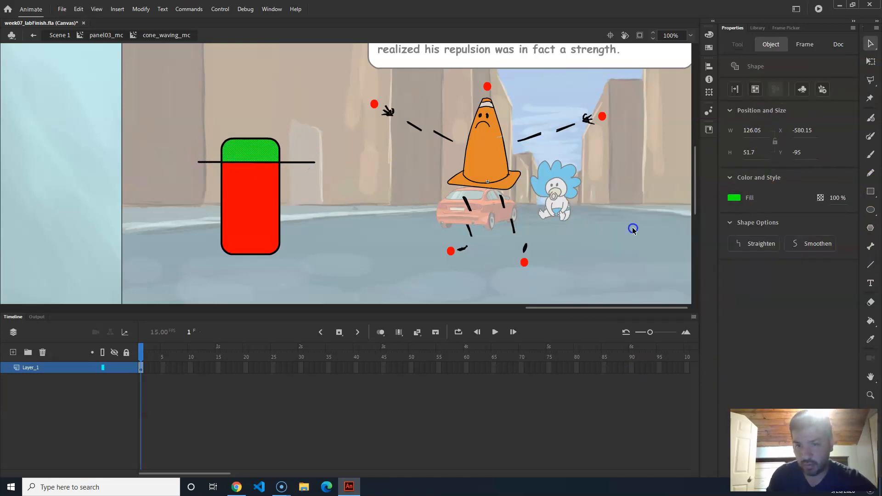
pyautogui.click(313, 271)
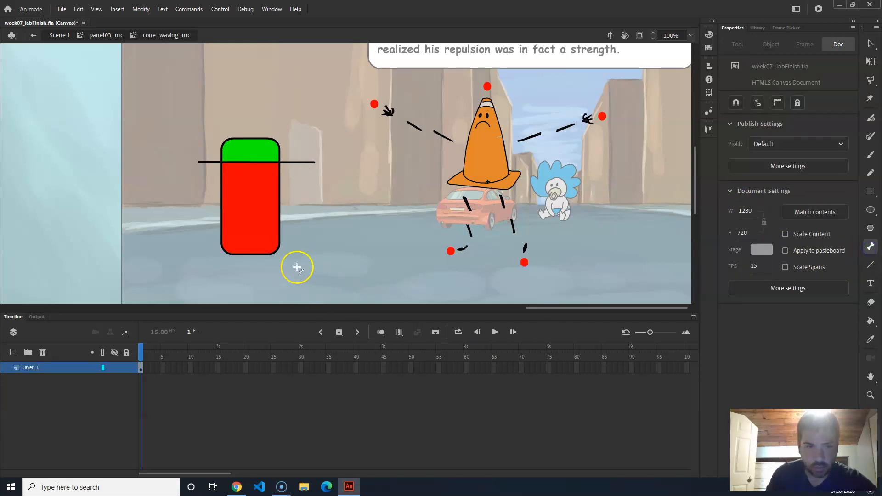
# Step: Add two connected bones upward through the red section below the dividing line
pyautogui.click(251, 243)
pyautogui.moveTo(243, 206); pyautogui.dragTo(243, 206)
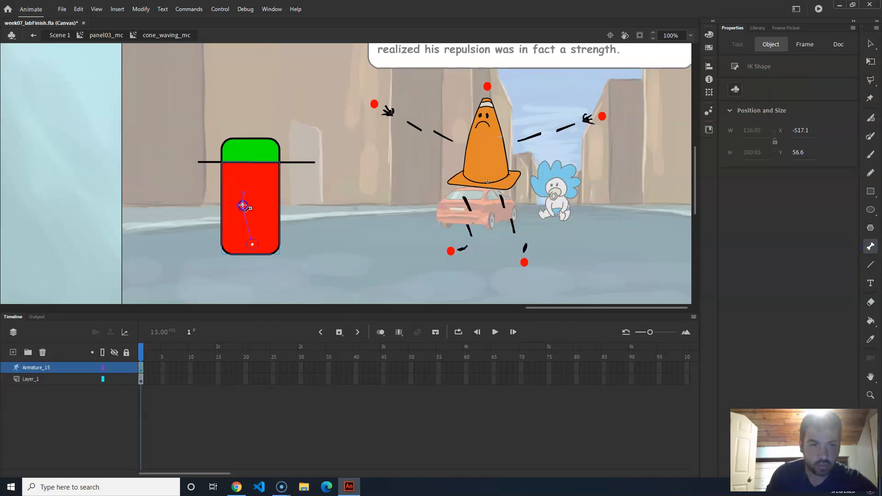
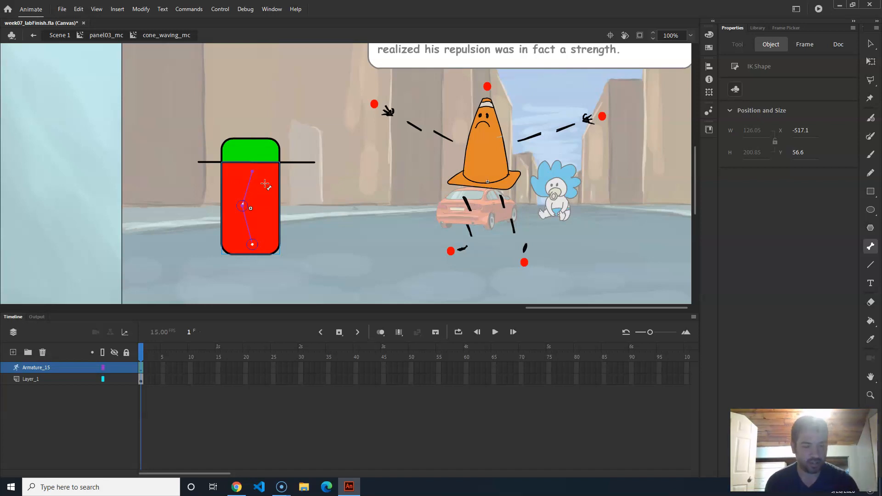
# Step: Undo the bones, the green fill and the dividing line on the rectangle
pyautogui.hotkey('ctrl', 'z')
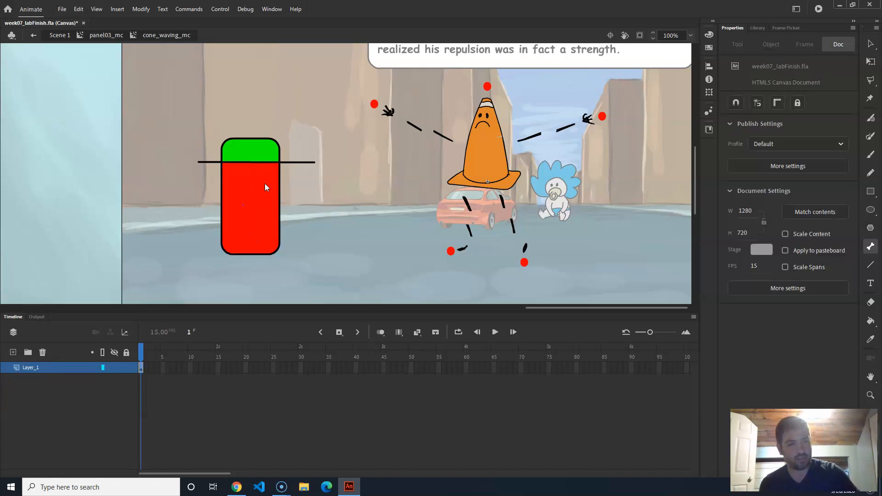
pyautogui.hotkey('ctrl', 'z')
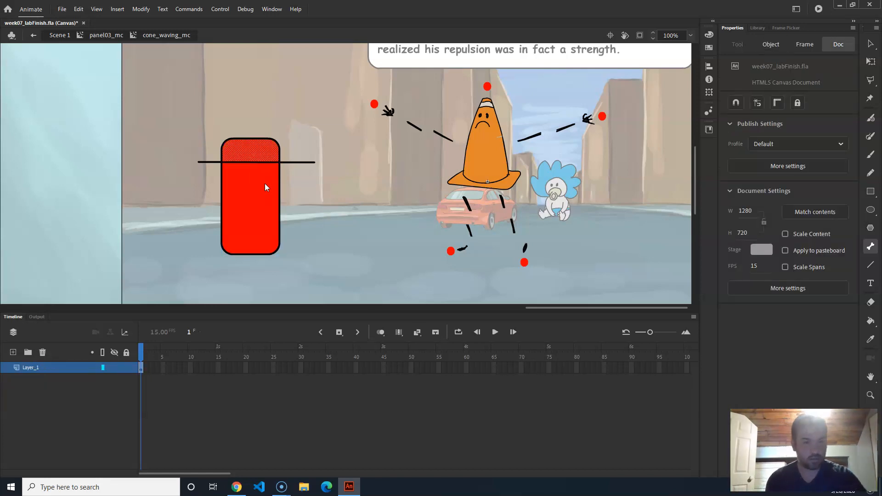
pyautogui.click(298, 161)
pyautogui.hotkey('ctrl', 'z')
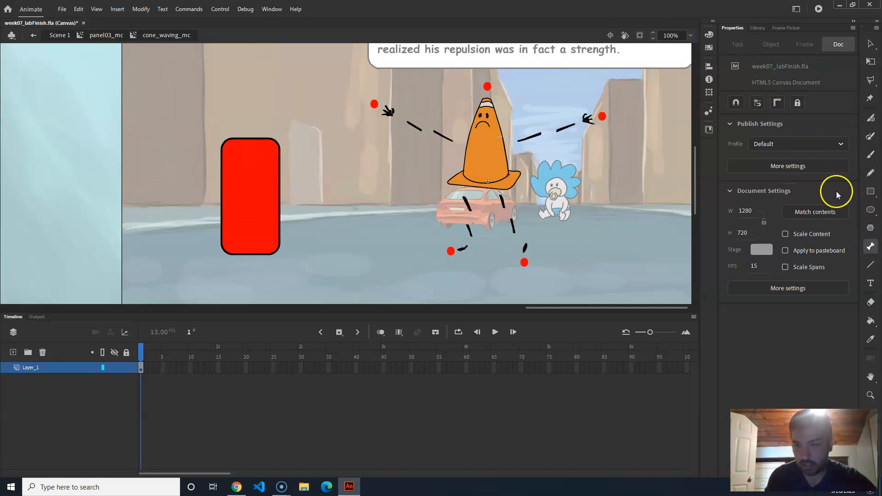
# Step: Select the whole red rectangle with its outline and place a duplicate of it to its left
pyautogui.click(870, 43)
pyautogui.doubleClick(252, 173)
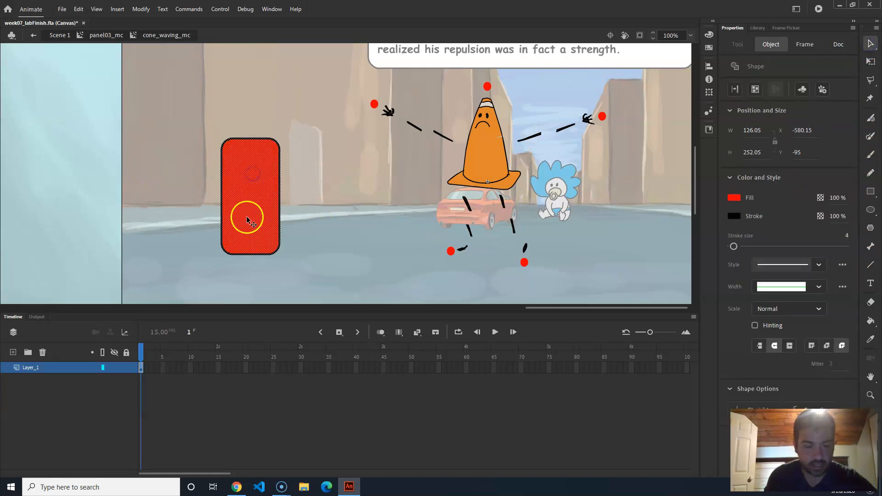
pyautogui.moveTo(252, 187); pyautogui.dragTo(164, 191)
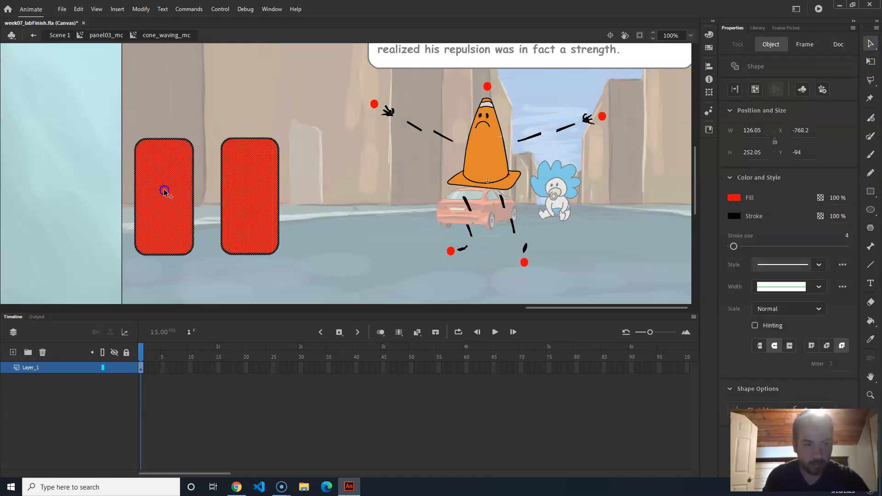
# Step: Draw a horizontal line across the upper part of the duplicate rectangle and fill the section above it with green
pyautogui.click(870, 264)
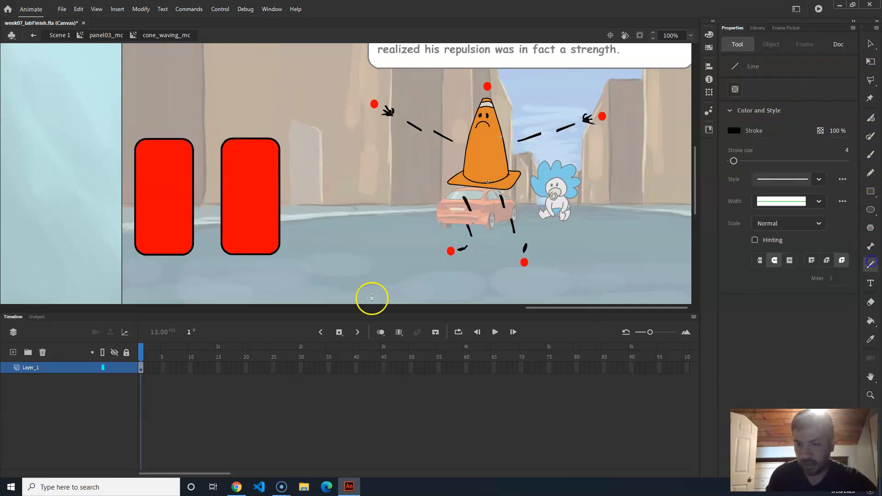
pyautogui.moveTo(121, 166); pyautogui.dragTo(212, 165)
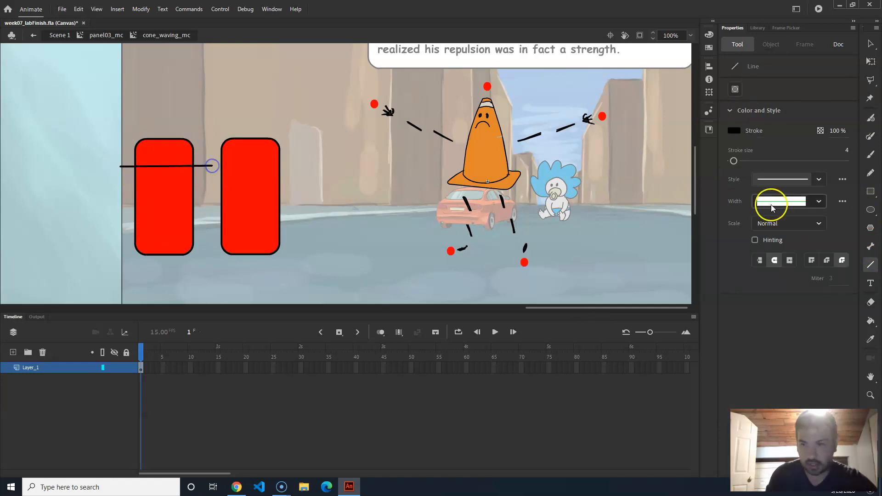
pyautogui.press('v')
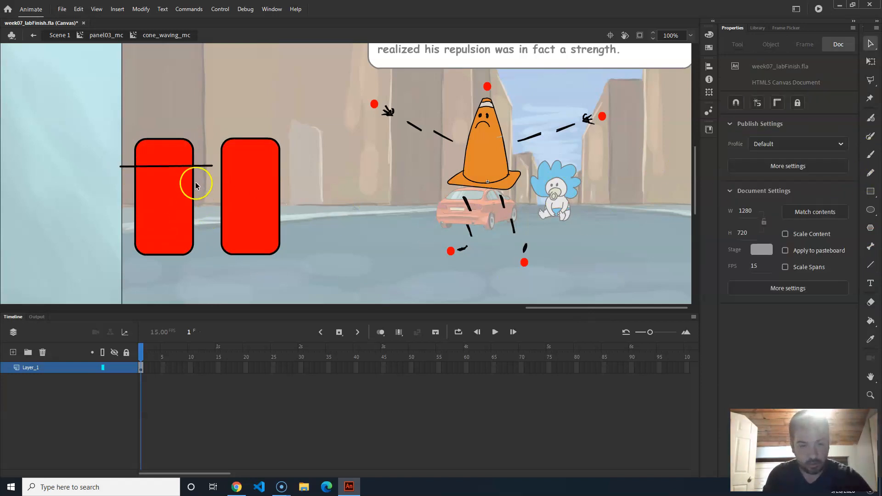
pyautogui.click(174, 161)
pyautogui.click(733, 197)
pyautogui.click(706, 226)
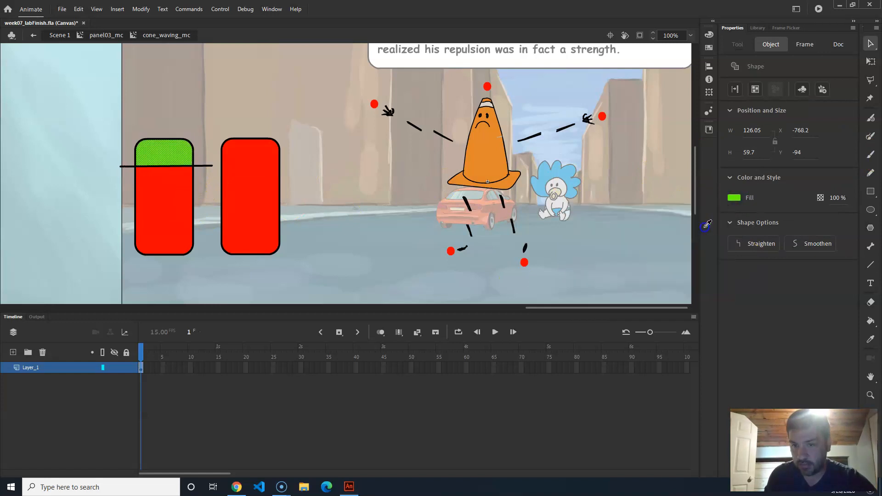
pyautogui.click(167, 94)
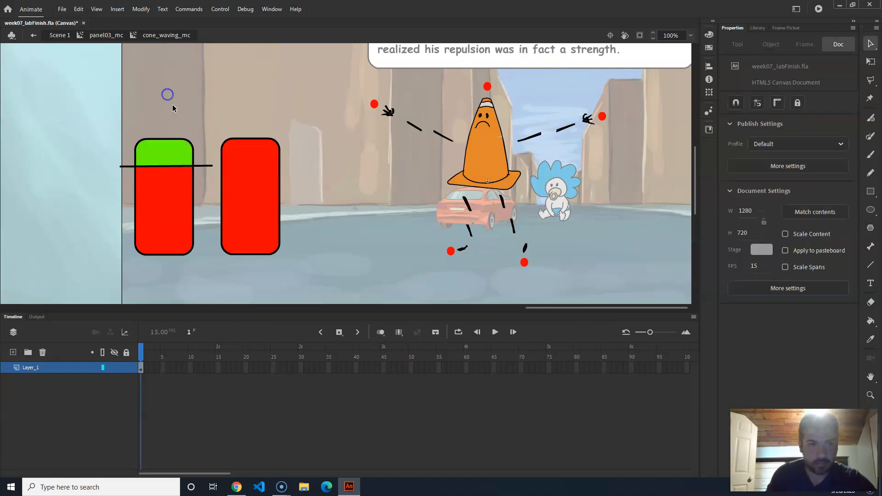
# Step: Move the green section onto the top of the original rectangle and resize it to fit just inside the black outline
pyautogui.click(159, 155)
pyautogui.moveTo(163, 155); pyautogui.dragTo(244, 155)
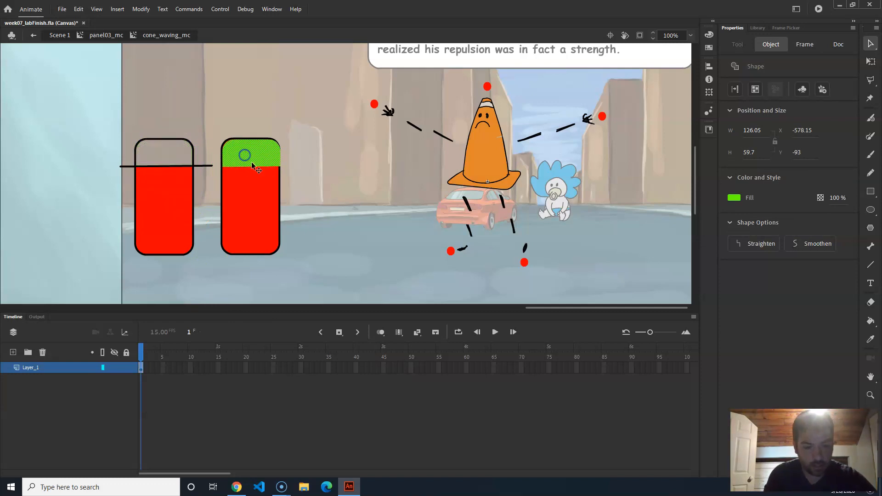
pyautogui.press('q')
pyautogui.moveTo(279, 139); pyautogui.dragTo(278, 140)
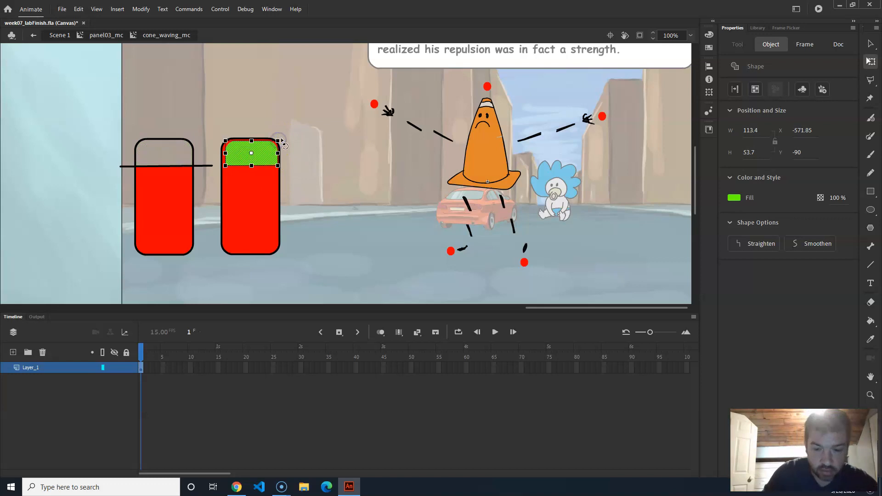
pyautogui.scroll(2, 285, 145)
pyautogui.moveTo(398, 195); pyautogui.dragTo(394, 192)
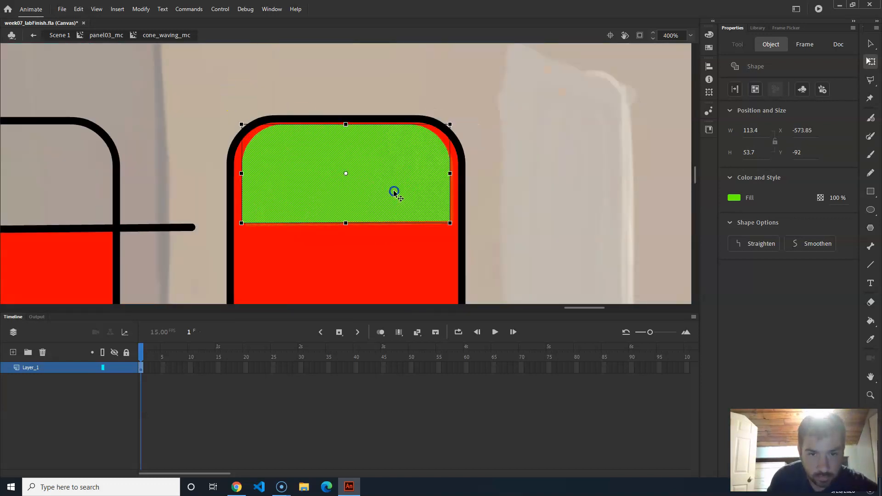
pyautogui.moveTo(451, 173); pyautogui.dragTo(458, 173)
pyautogui.click(551, 156)
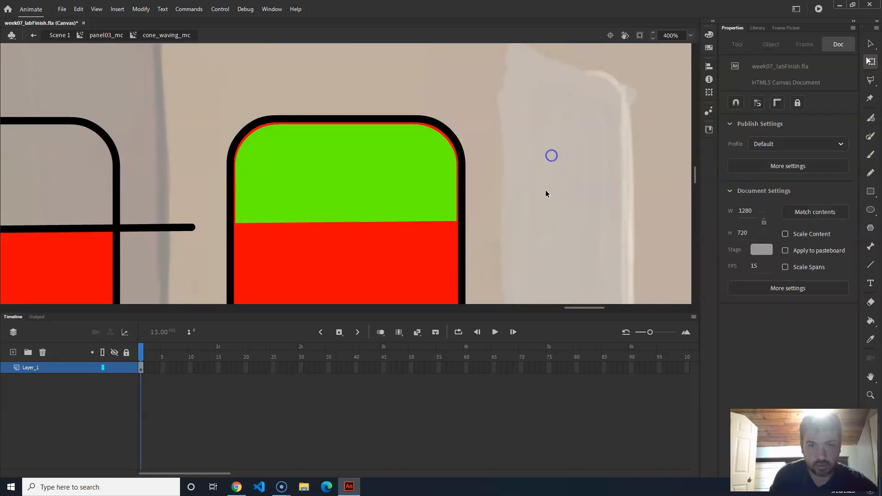
# Step: Add a chain of bones up the middle of the original rectangle, from near its base into the green section
pyautogui.hotkey('ctrl', '-')
pyautogui.hotkey('ctrl', '-')
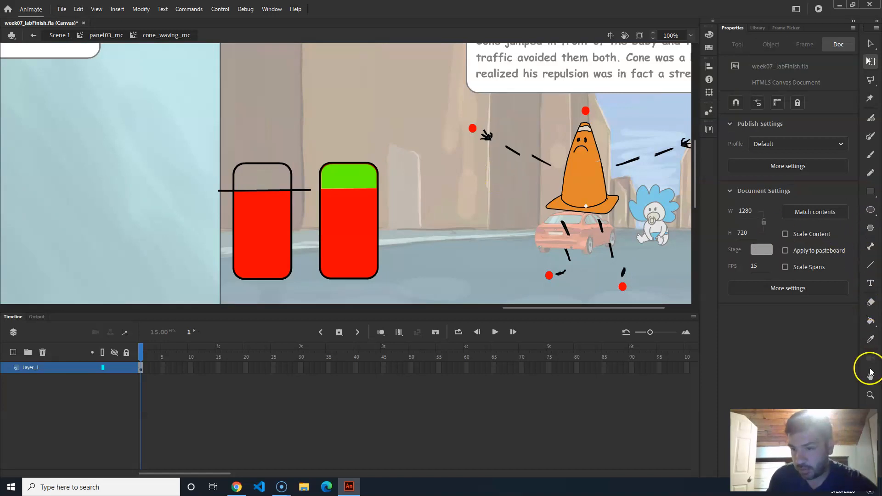
pyautogui.click(869, 246)
pyautogui.moveTo(353, 264); pyautogui.dragTo(346, 224)
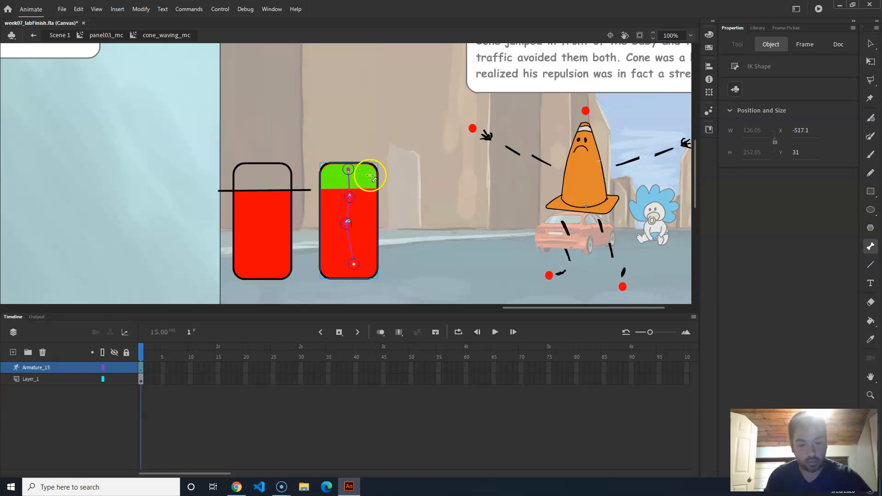
# Step: Try bending the rectangle's armature from its green section, undo the bend, and examine the fill edges up close
pyautogui.press('v')
pyautogui.moveTo(355, 180); pyautogui.dragTo(395, 203)
pyautogui.hotkey('ctrl', 'z')
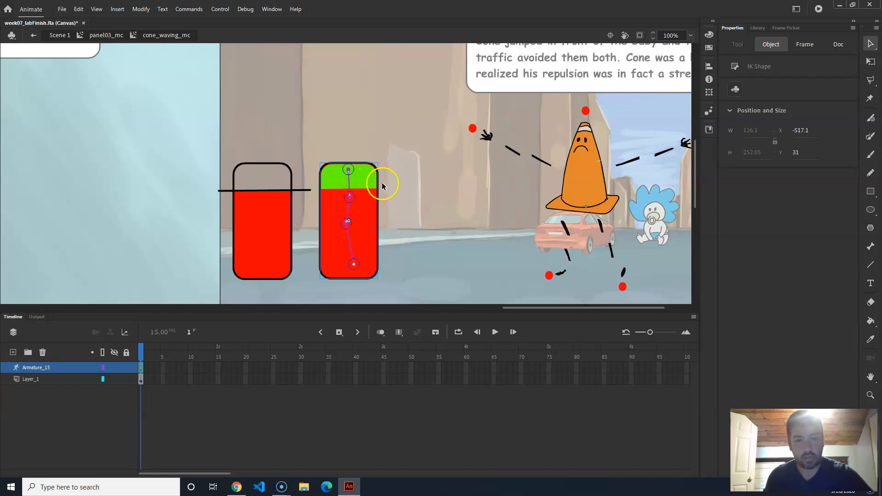
pyautogui.hotkey('ctrl', '=')
pyautogui.hotkey('ctrl', '=')
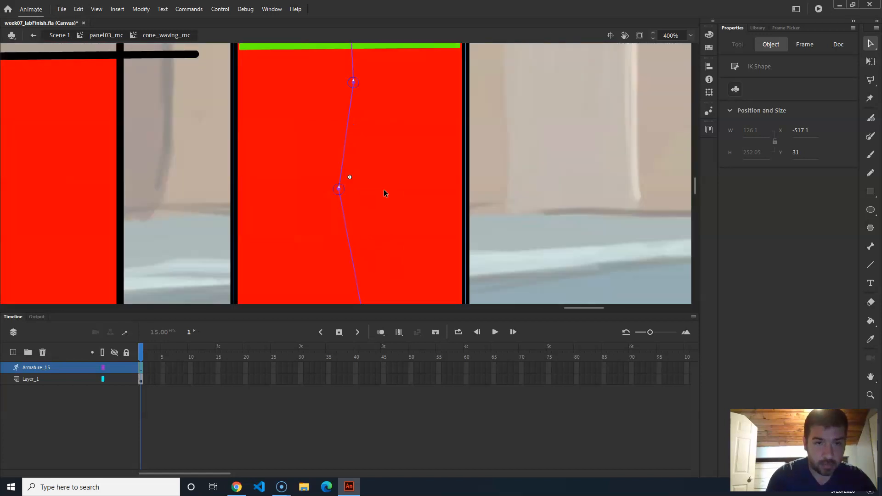
pyautogui.moveTo(382, 88); pyautogui.dragTo(375, 249)
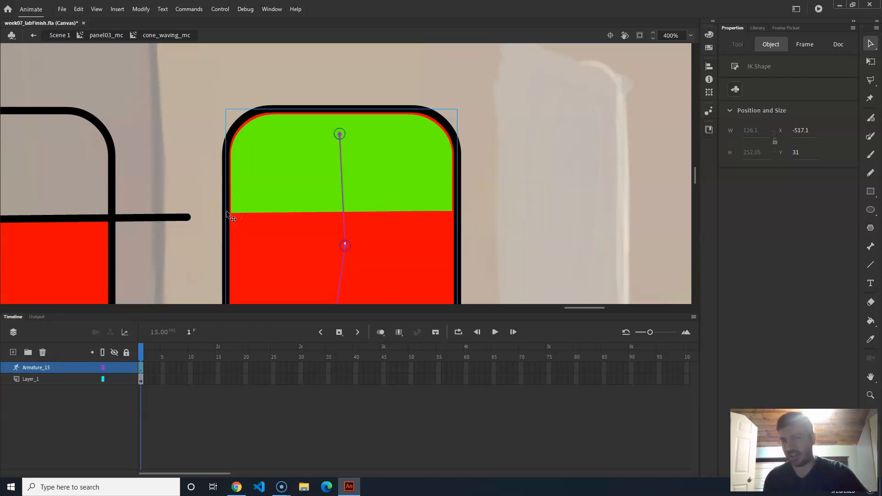
pyautogui.click(528, 142)
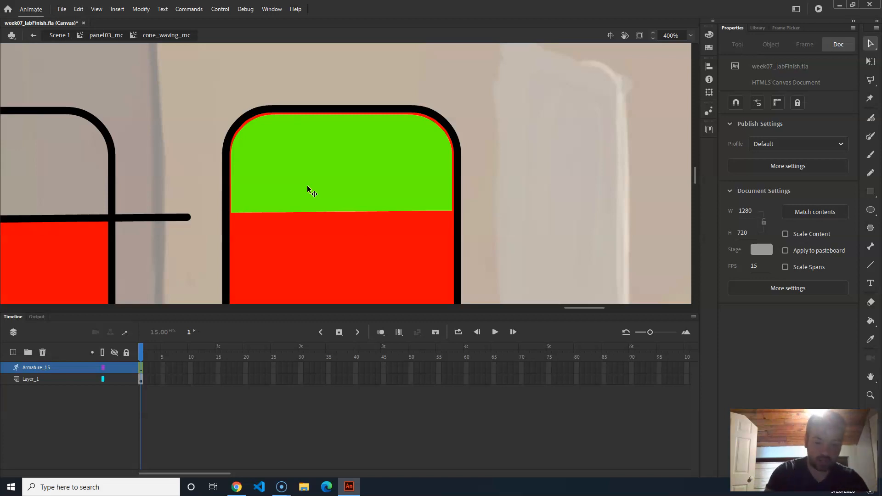
# Step: Select both test rectangles together with the armature and delete them
pyautogui.hotkey('ctrl', '-')
pyautogui.hotkey('ctrl', '-')
pyautogui.hotkey('ctrl', '-')
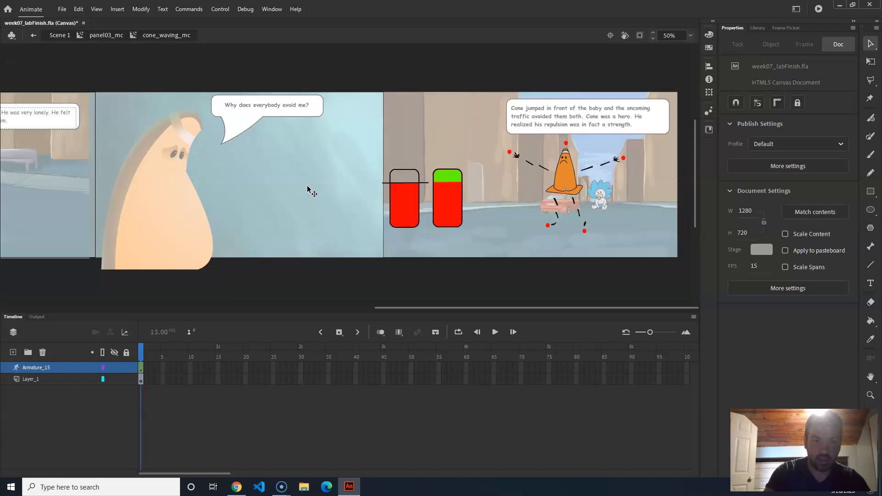
pyautogui.moveTo(358, 233); pyautogui.dragTo(476, 161)
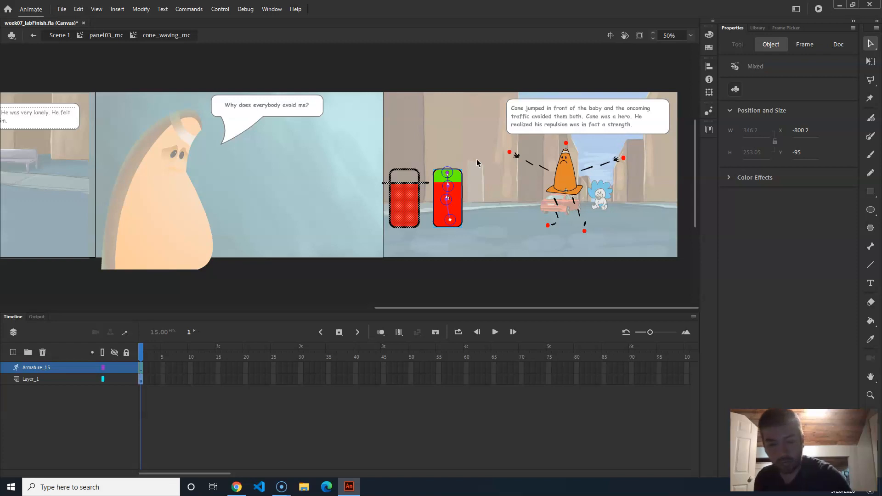
pyautogui.press('Delete')
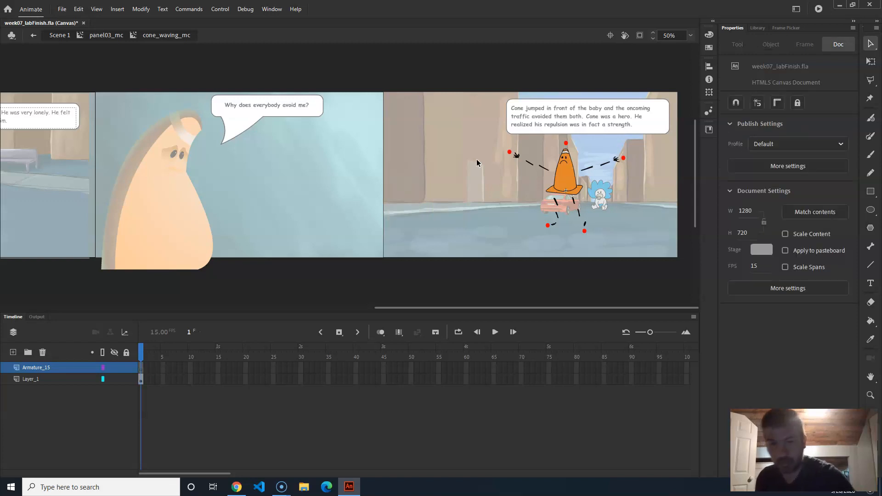
# Step: Use the Bone tool to link the base of the cone body to the red helper circle above its head
pyautogui.hotkey('ctrl', '1')
pyautogui.moveTo(382, 157)
pyautogui.mouseDown()
pyautogui.moveTo(381, 170)
pyautogui.moveTo(383, 154)
pyautogui.mouseUp()
pyautogui.click(871, 248)
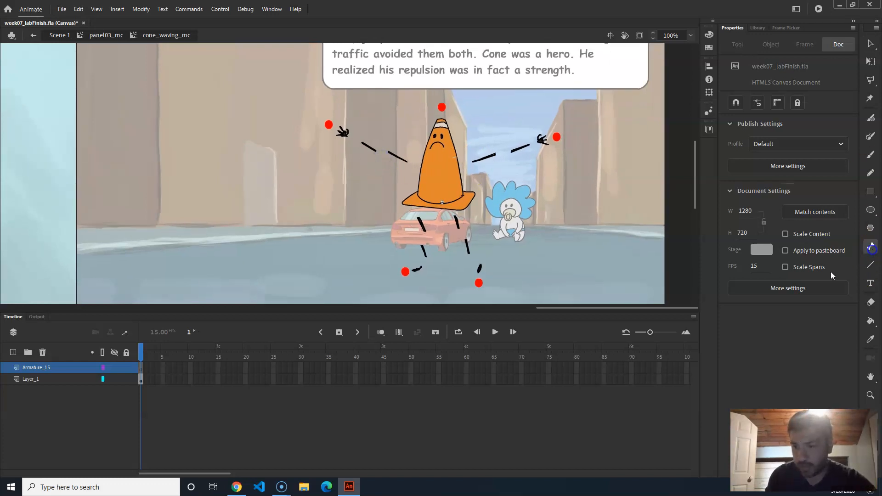
pyautogui.hotkey('ctrl', '-')
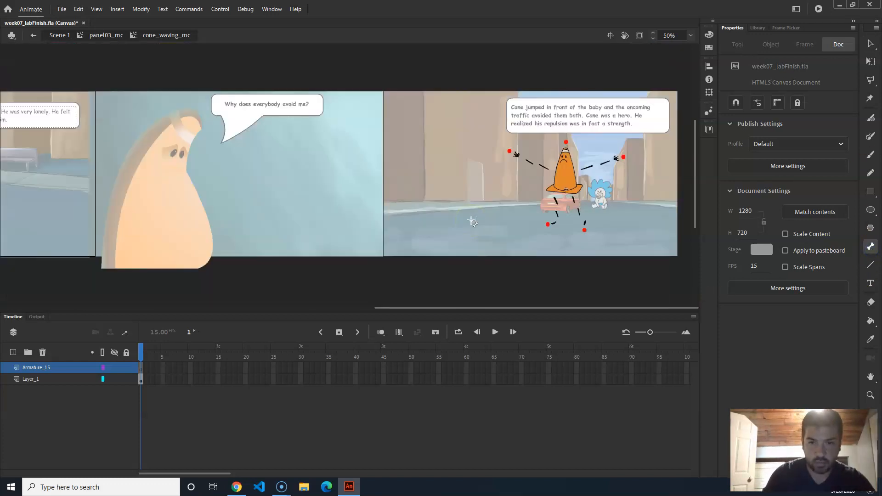
pyautogui.hotkey('ctrl', '=')
pyautogui.hotkey('ctrl', '=')
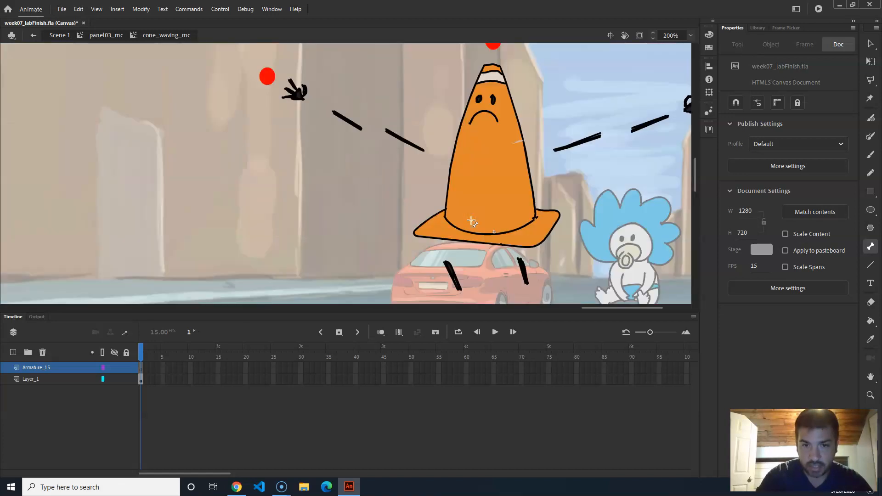
pyautogui.hotkey('ctrl', '-')
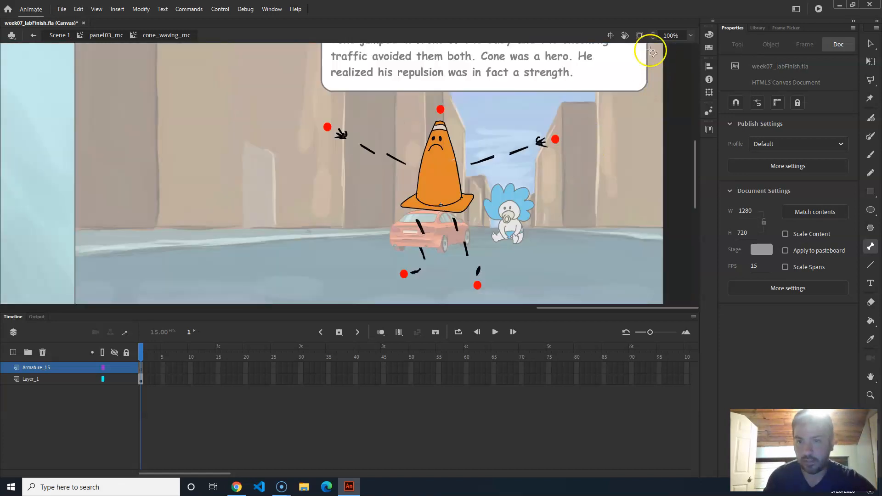
pyautogui.click(679, 35)
pyautogui.write('150')
pyautogui.press('Return')
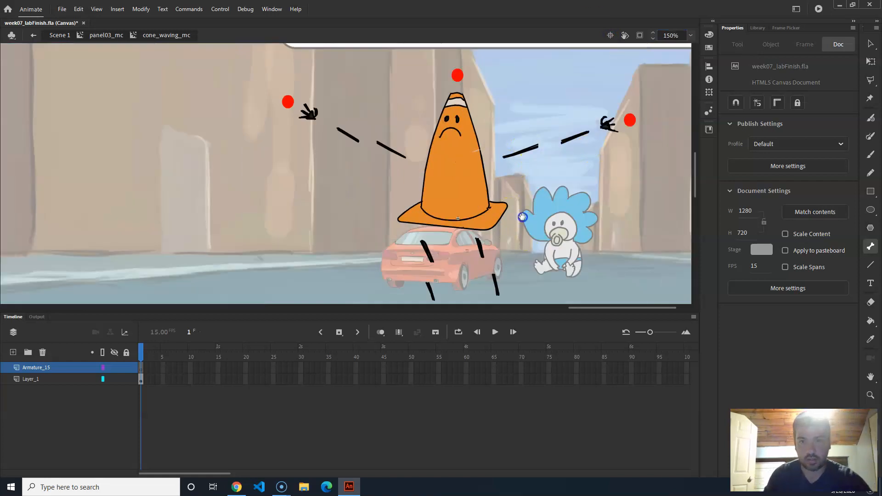
pyautogui.moveTo(522, 216); pyautogui.dragTo(481, 187)
pyautogui.moveTo(429, 156); pyautogui.dragTo(433, 177)
pyautogui.moveTo(425, 224)
pyautogui.mouseDown()
pyautogui.moveTo(432, 85)
pyautogui.moveTo(426, 127)
pyautogui.mouseUp()
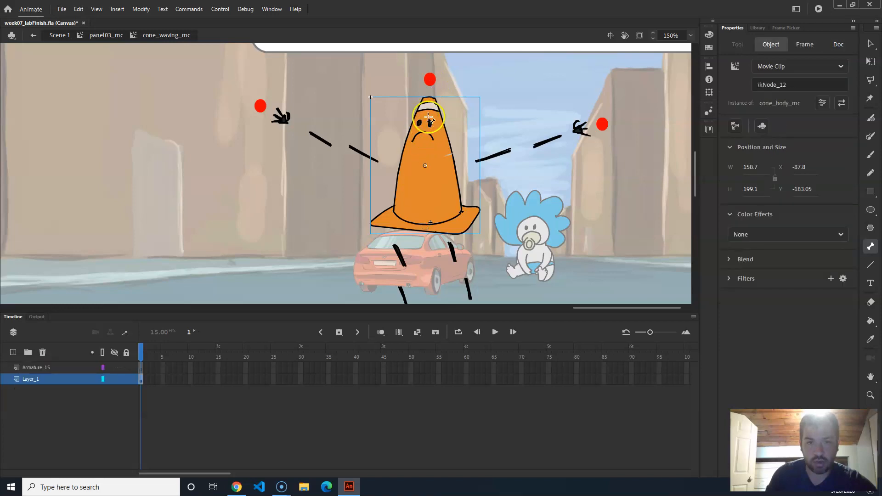
pyautogui.moveTo(423, 222); pyautogui.dragTo(429, 81)
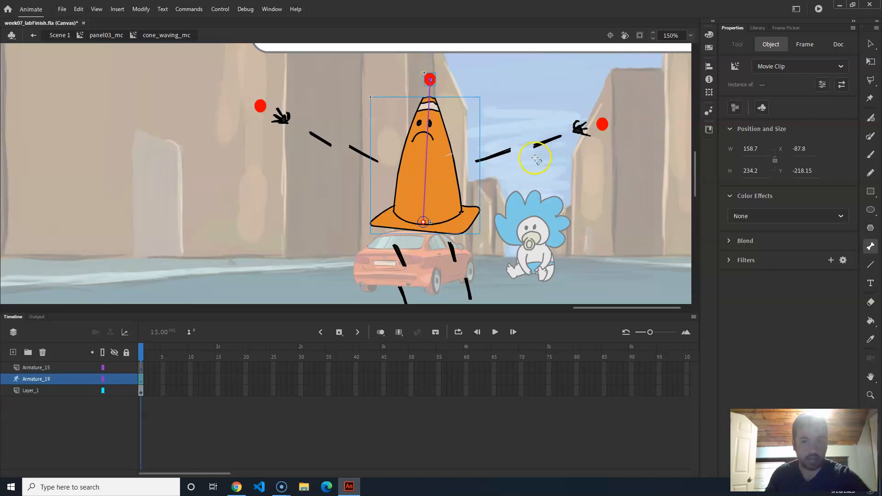
# Step: Add bone chains from the body's root joint through each upper arm, lower arm and hand to its red helper circle
pyautogui.moveTo(423, 222); pyautogui.dragTo(474, 160)
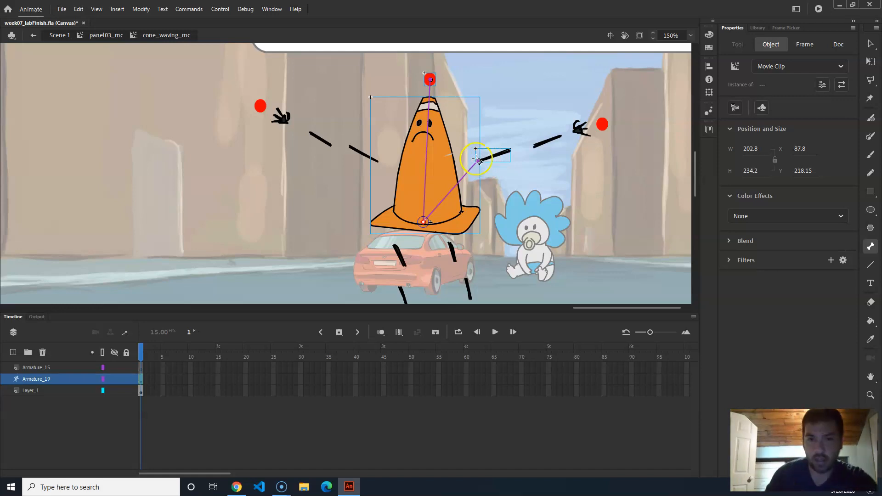
pyautogui.moveTo(478, 160); pyautogui.dragTo(573, 128)
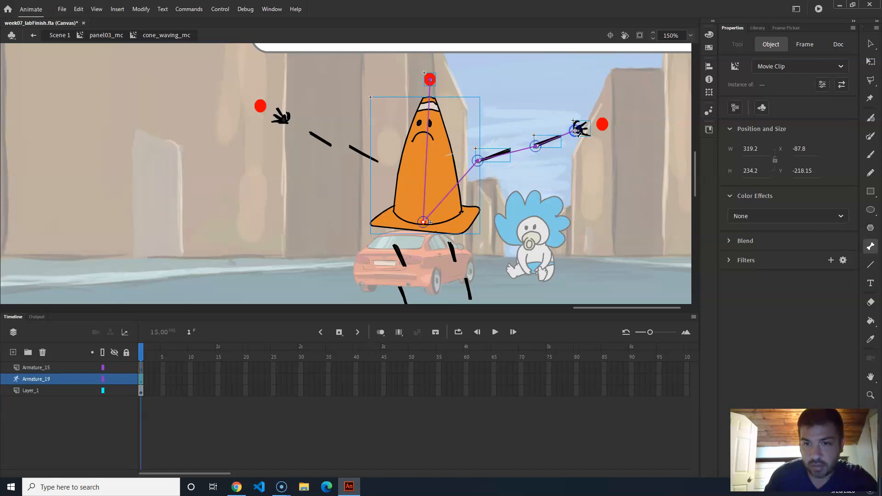
pyautogui.moveTo(601, 124); pyautogui.dragTo(602, 124)
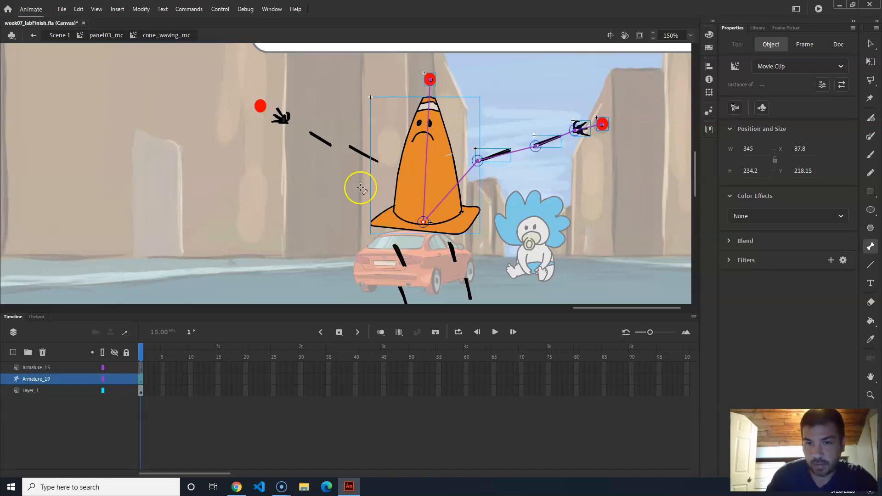
pyautogui.moveTo(423, 222); pyautogui.dragTo(261, 107)
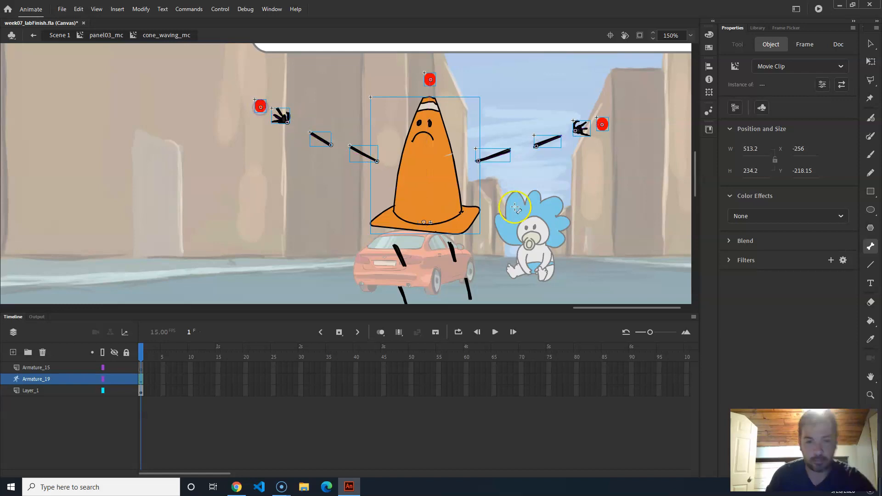
# Step: Add bone chains from the body's root joint through each upper leg, lower leg and foot to its red helper circle
pyautogui.moveTo(495, 244); pyautogui.dragTo(489, 123)
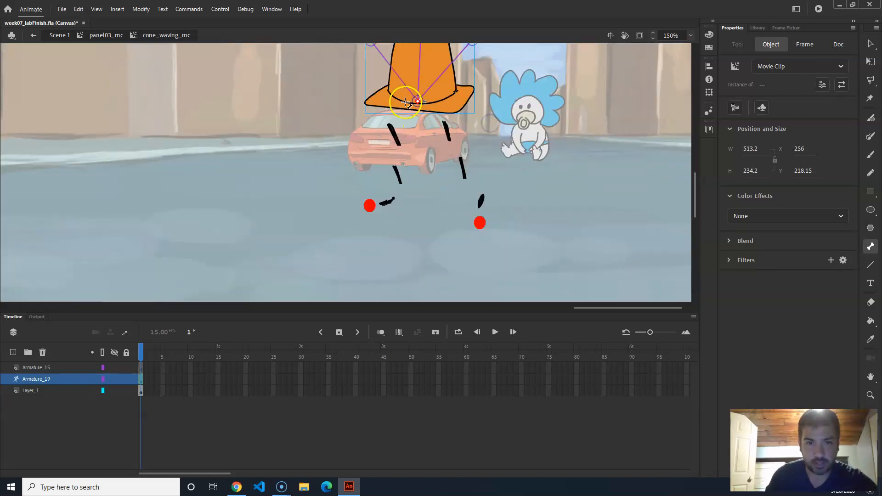
pyautogui.moveTo(417, 100); pyautogui.dragTo(371, 206)
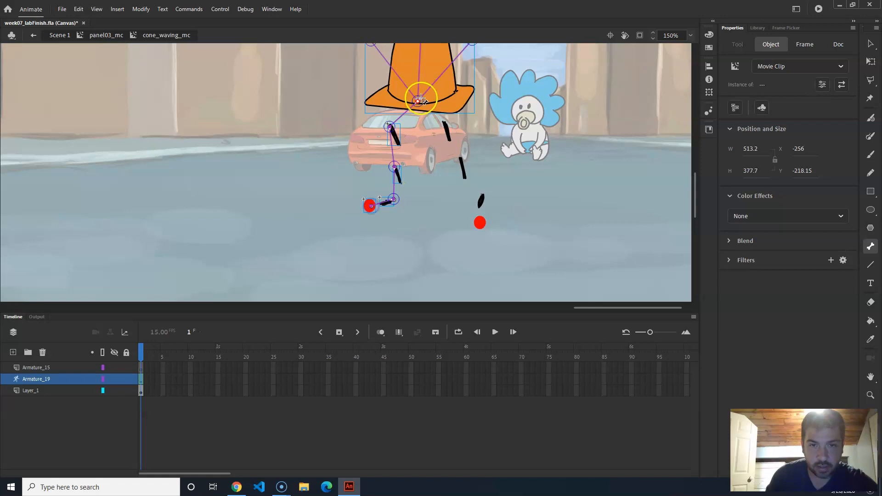
pyautogui.moveTo(445, 124); pyautogui.dragTo(461, 160)
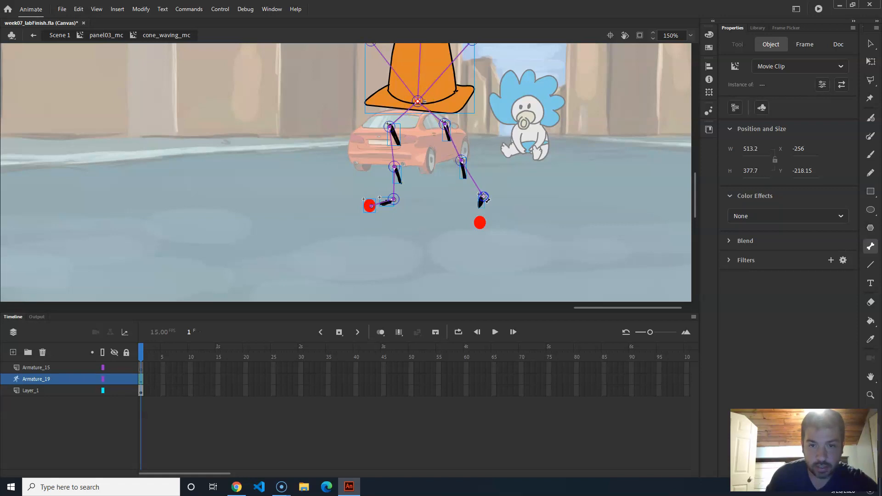
pyautogui.moveTo(479, 222); pyautogui.dragTo(480, 222)
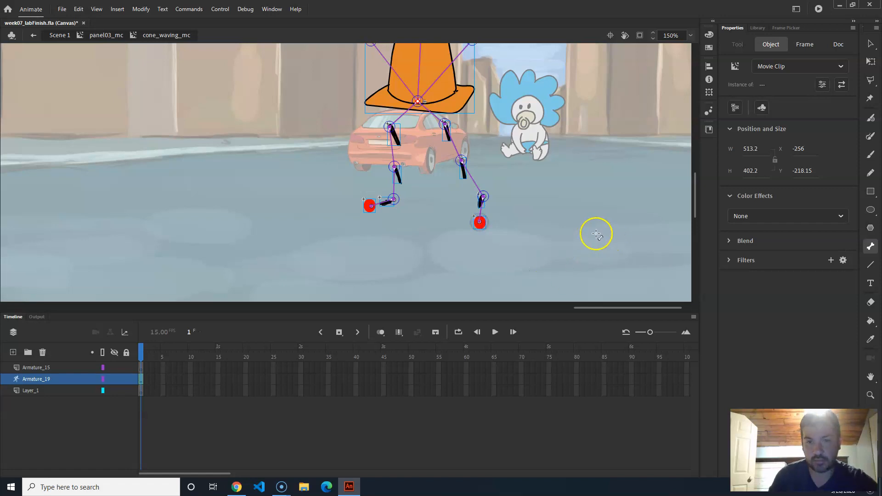
# Step: Move the upper arm on the baby's side with Free Transform so its shoulder end overlaps the cone body
pyautogui.moveTo(514, 162); pyautogui.dragTo(533, 255)
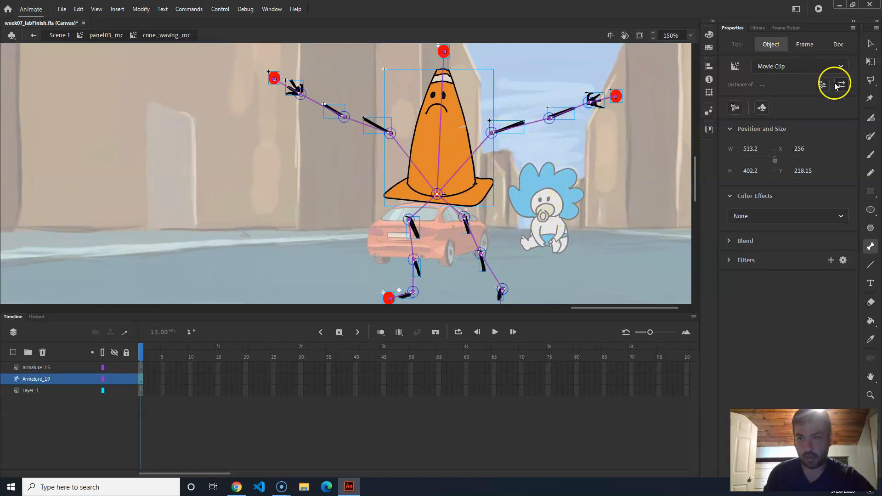
pyautogui.click(871, 43)
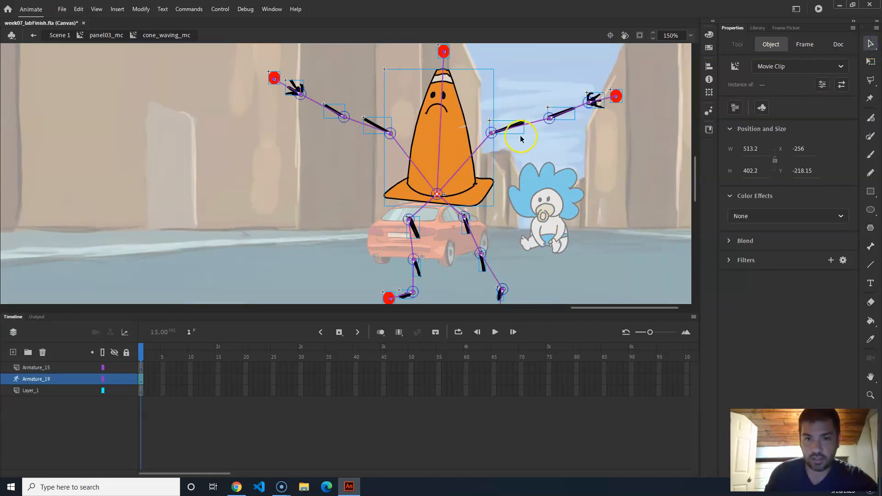
pyautogui.moveTo(492, 133); pyautogui.dragTo(513, 131)
pyautogui.click(870, 61)
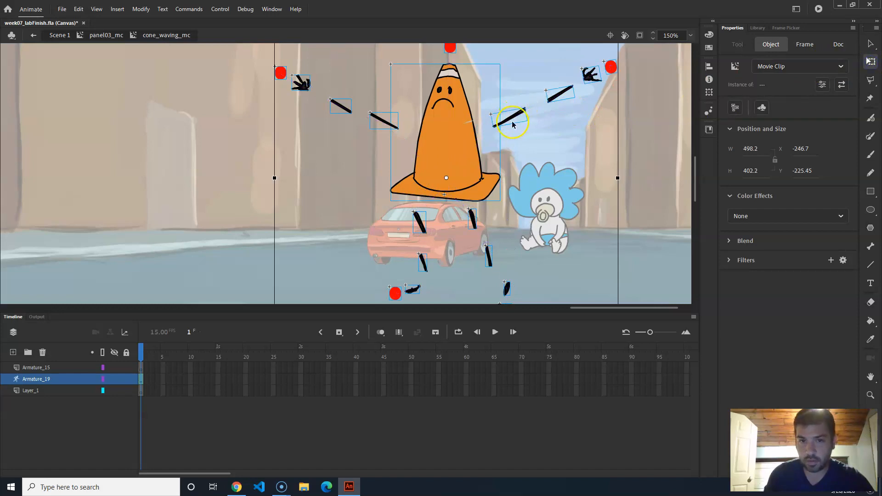
pyautogui.moveTo(487, 129)
pyautogui.mouseDown()
pyautogui.moveTo(506, 120)
pyautogui.moveTo(480, 124)
pyautogui.mouseUp()
pyautogui.click(554, 157)
pyautogui.click(519, 120)
pyautogui.click(511, 115)
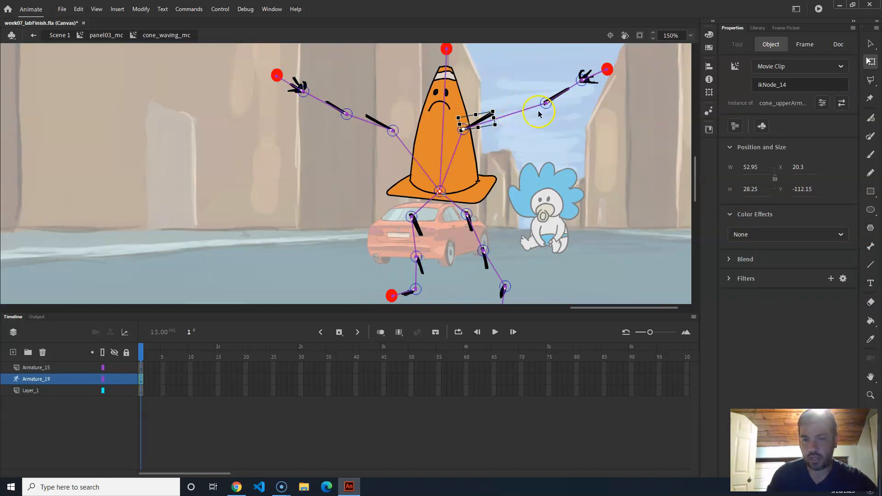
# Step: Move the lower arm on the baby's side so its elbow end meets the tip of the upper arm
pyautogui.hotkey('ctrl', '=')
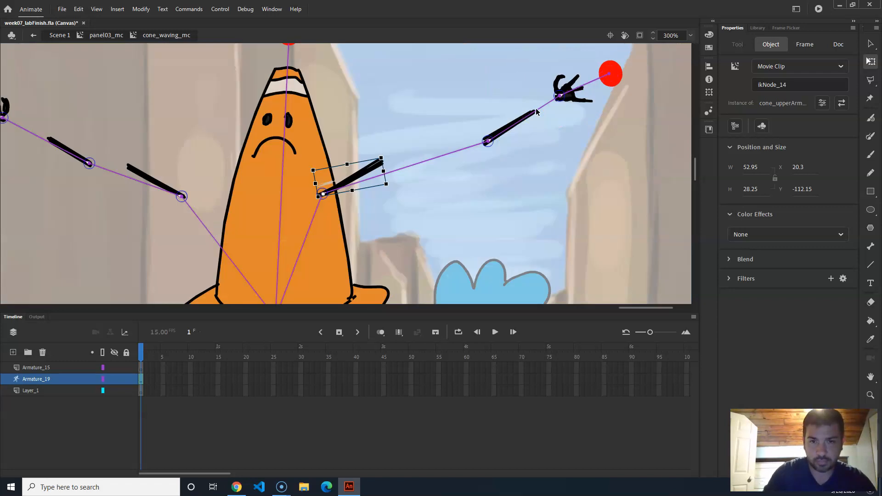
pyautogui.click(502, 135)
pyautogui.moveTo(509, 133); pyautogui.dragTo(441, 145)
pyautogui.click(513, 126)
pyautogui.moveTo(509, 130); pyautogui.dragTo(403, 150)
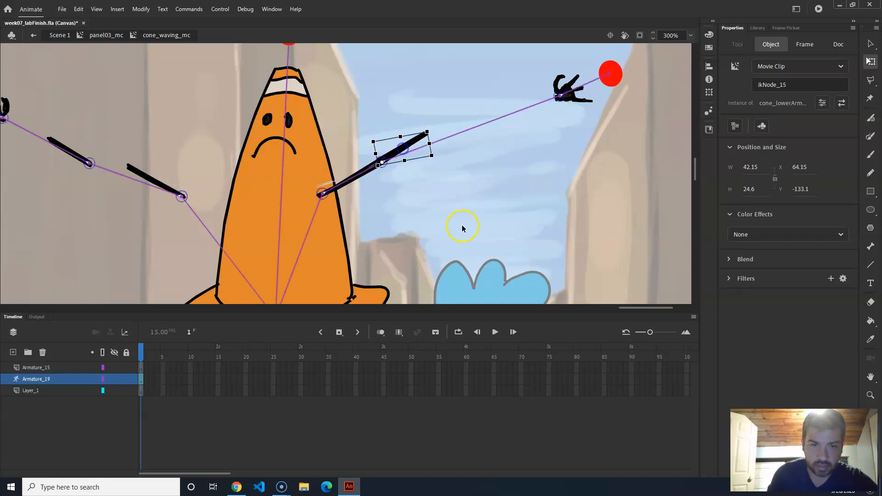
# Step: Attach the hand to the end of that lower arm and place its red helper circle on the fingers
pyautogui.click(574, 94)
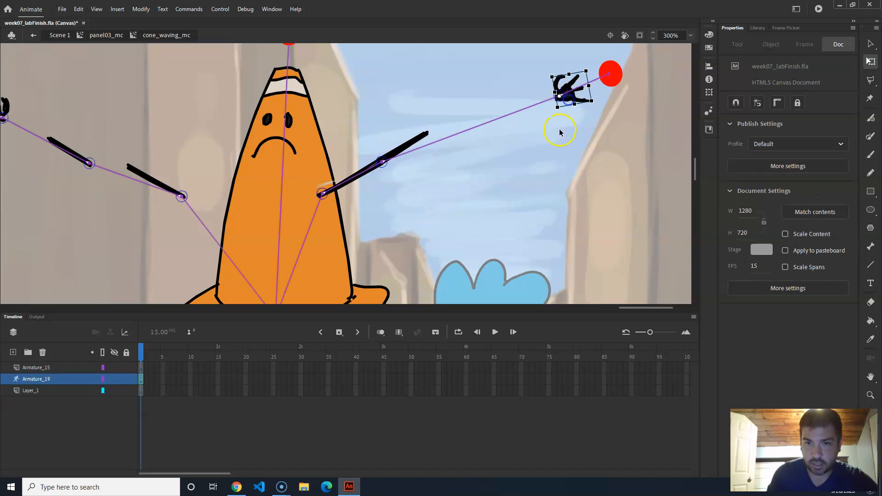
pyautogui.click(572, 95)
pyautogui.moveTo(572, 95); pyautogui.dragTo(443, 135)
pyautogui.click(615, 78)
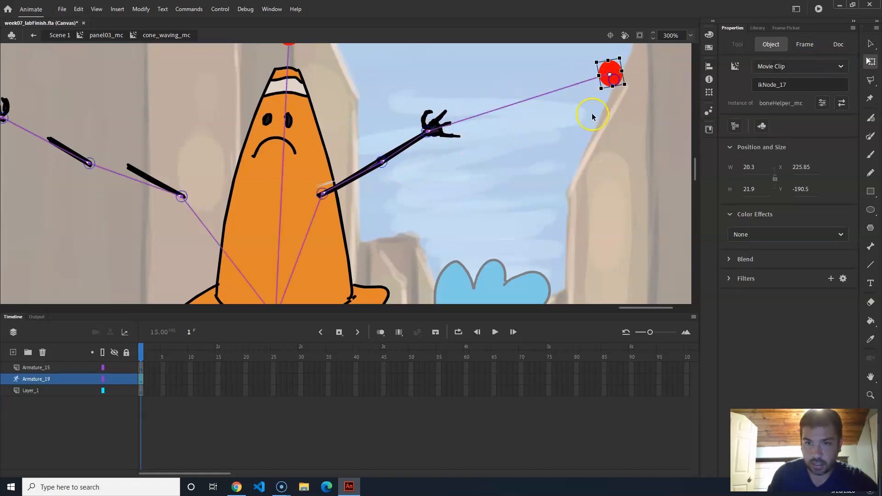
pyautogui.moveTo(619, 82); pyautogui.dragTo(473, 124)
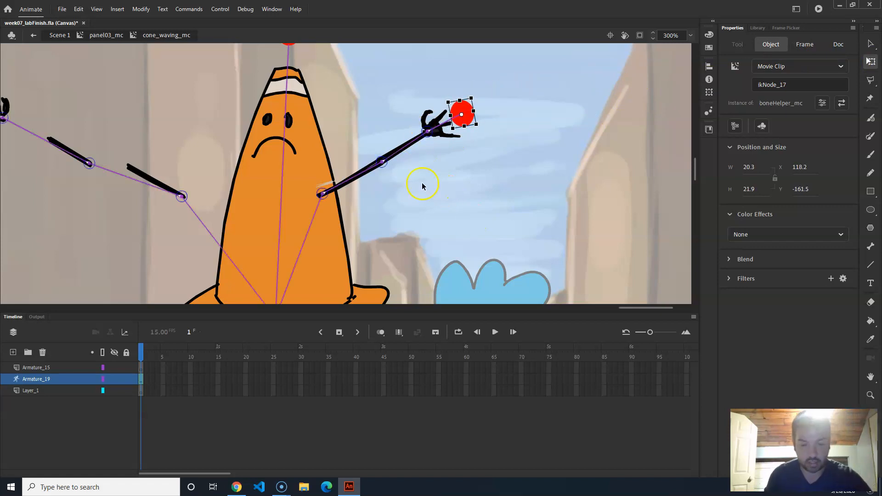
# Step: Assemble the opposite arm by moving its upper arm against the cone body, and its lower arm and hand inward to join it
pyautogui.hscroll(-5, 422, 186)
pyautogui.scroll(-2, 413, 171)
pyautogui.click(320, 128)
pyautogui.moveTo(320, 128); pyautogui.dragTo(372, 119)
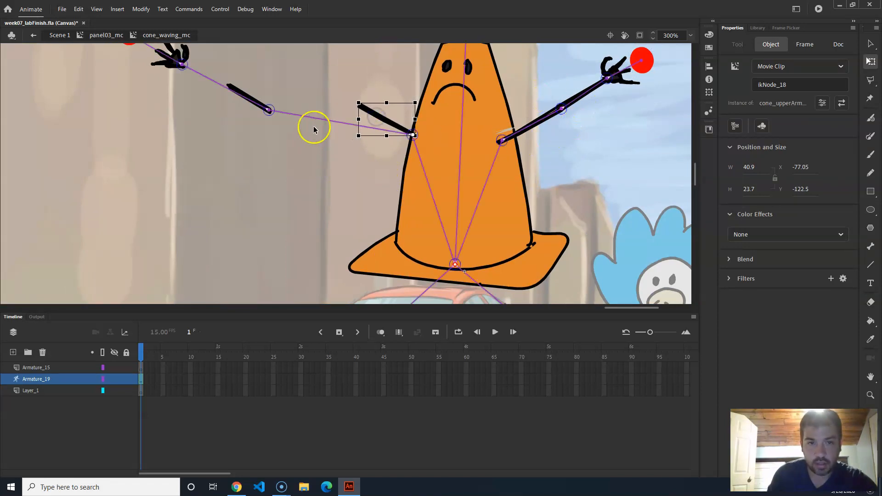
pyautogui.moveTo(253, 99); pyautogui.dragTo(348, 101)
pyautogui.moveTo(182, 50); pyautogui.dragTo(311, 67)
pyautogui.scroll(-5, 526, 78)
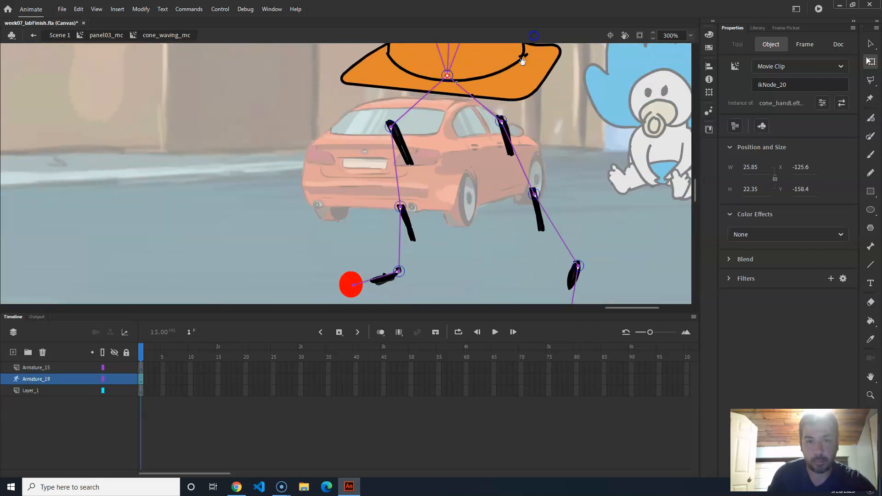
# Step: Join both legs together by moving each lower leg and foot to its upper leg, and the red helper circle to the toes opposite the baby
pyautogui.moveTo(404, 216); pyautogui.dragTo(415, 177)
pyautogui.moveTo(386, 276); pyautogui.dragTo(408, 210)
pyautogui.moveTo(351, 285); pyautogui.dragTo(381, 212)
pyautogui.moveTo(540, 224); pyautogui.dragTo(518, 188)
pyautogui.moveTo(572, 275); pyautogui.dragTo(513, 211)
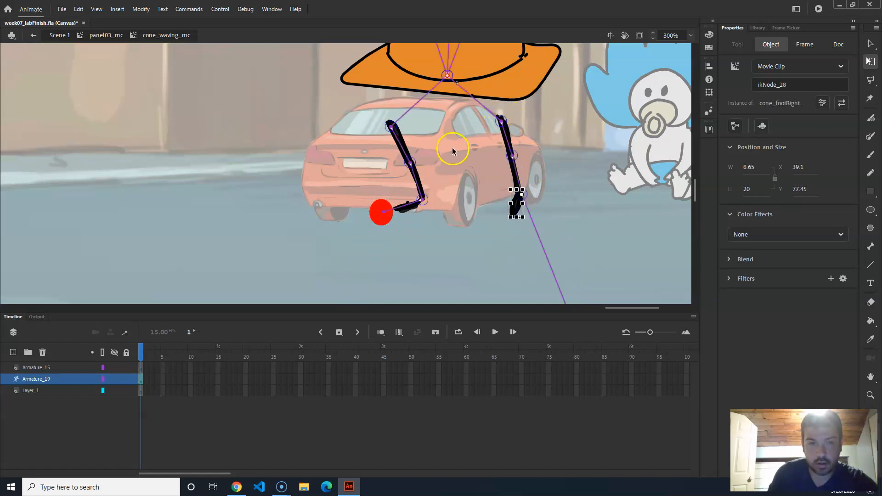
# Step: Move the upper leg, lower leg and foot on the side away from the baby up against the underside of the cone's base
pyautogui.moveTo(462, 153); pyautogui.dragTo(484, 219)
pyautogui.moveTo(425, 197); pyautogui.dragTo(435, 171)
pyautogui.moveTo(443, 236); pyautogui.dragTo(446, 205)
pyautogui.moveTo(426, 277); pyautogui.dragTo(424, 251)
pyautogui.click(432, 253)
# Step: Raise the leg parts on the baby's side to the cone's base and place that foot's red helper circle at its toes
pyautogui.click(535, 193)
pyautogui.moveTo(534, 192); pyautogui.dragTo(530, 187)
pyautogui.moveTo(535, 235); pyautogui.dragTo(532, 217)
pyautogui.moveTo(535, 271); pyautogui.dragTo(533, 254)
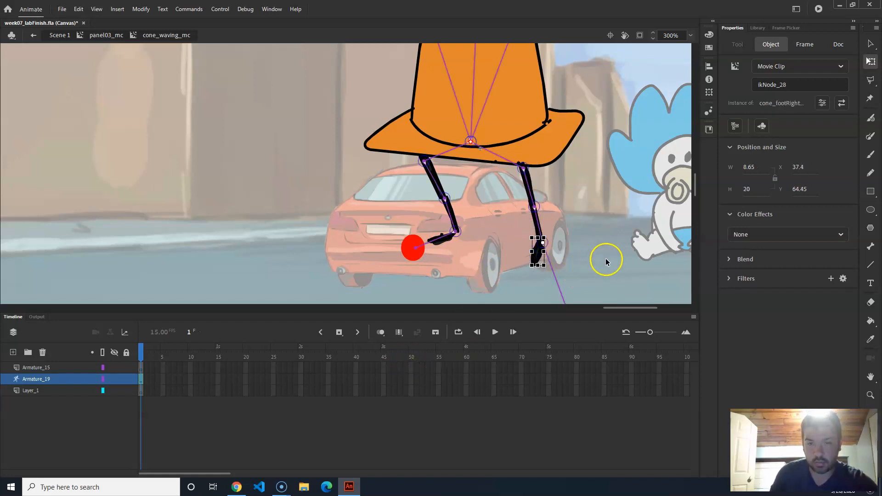
pyautogui.moveTo(607, 260); pyautogui.dragTo(597, 154)
pyautogui.moveTo(581, 289); pyautogui.dragTo(516, 183)
# Step: Test the rig by posing the arm on the baby's side with the Selection tool, and revert the test pose
pyautogui.moveTo(567, 87); pyautogui.dragTo(559, 228)
pyautogui.click(869, 43)
pyautogui.moveTo(524, 75); pyautogui.dragTo(497, 168)
pyautogui.moveTo(555, 86); pyautogui.dragTo(500, 99)
pyautogui.moveTo(514, 62); pyautogui.dragTo(611, 94)
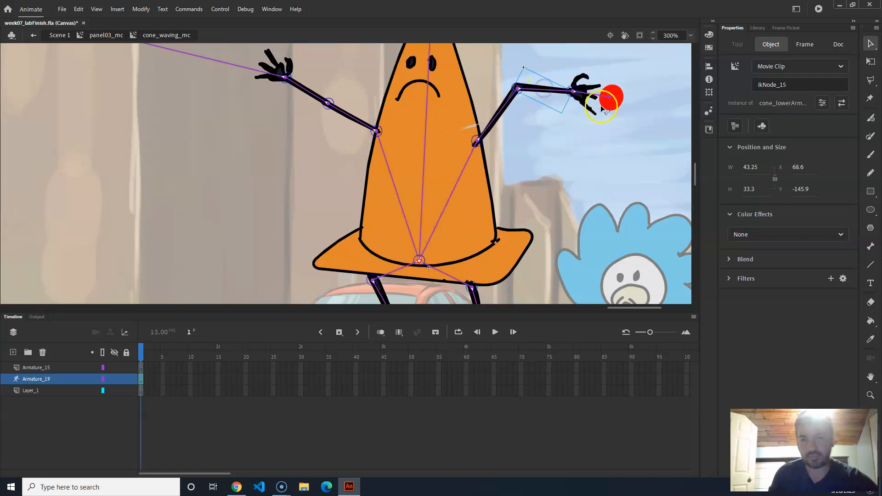
pyautogui.hotkey('ctrl', 'z')
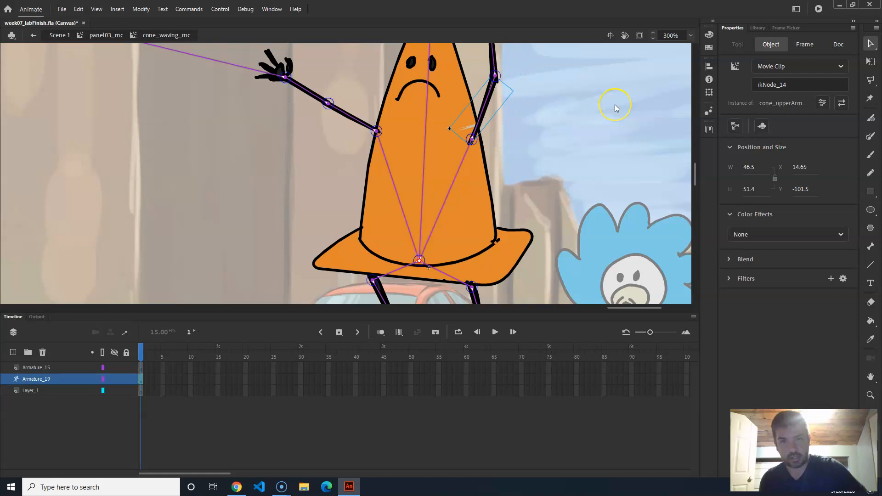
pyautogui.hotkey('ctrl', 'y')
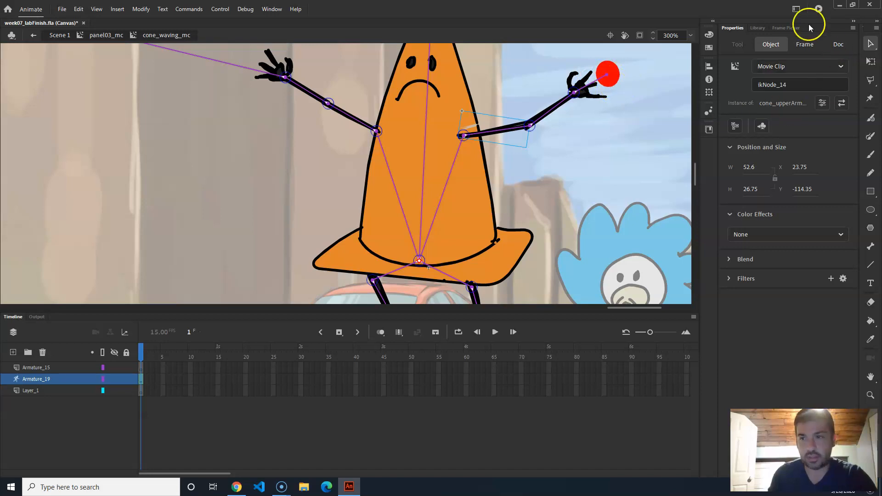
# Step: Make the boneHelper_mc circle transparent by setting its fill alpha to 0%
pyautogui.click(757, 28)
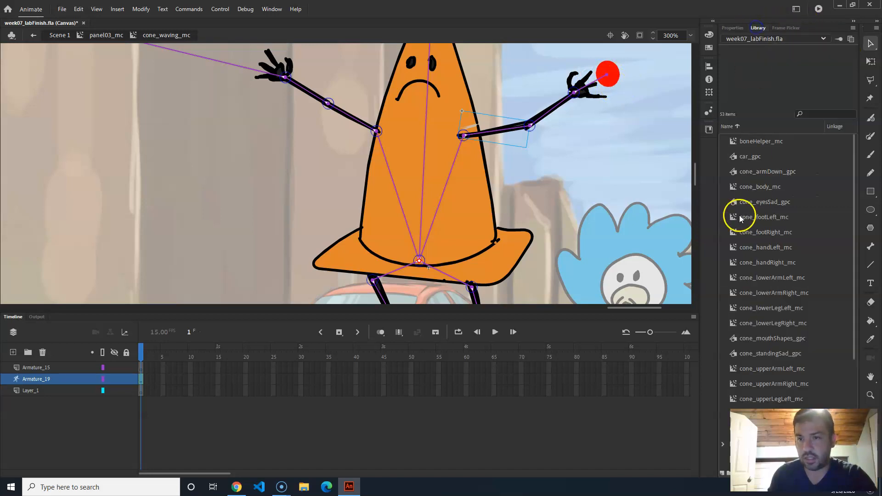
pyautogui.click(753, 142)
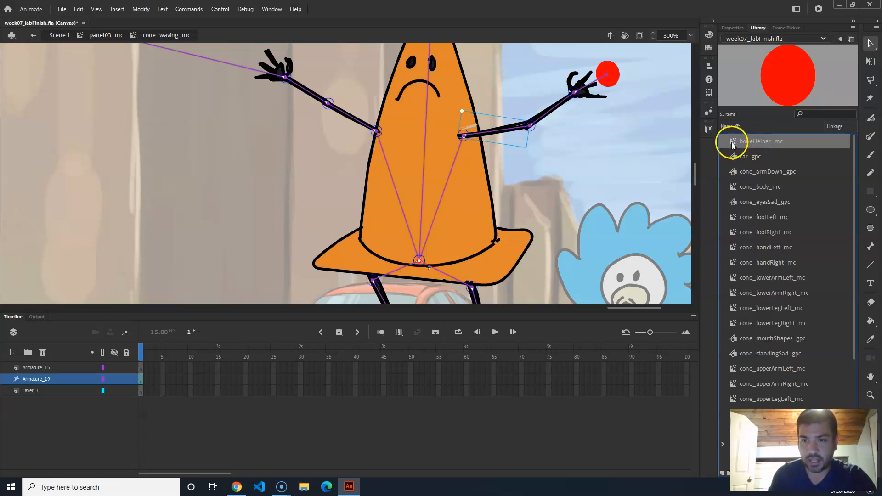
pyautogui.doubleClick(732, 143)
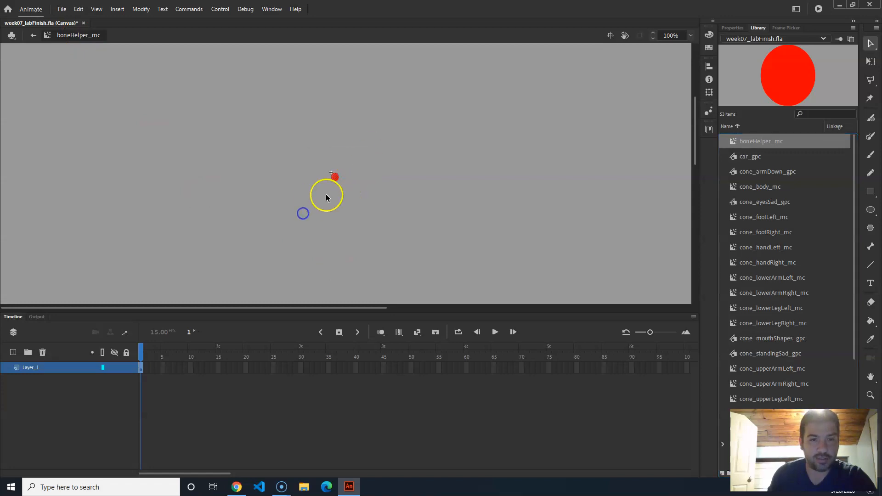
pyautogui.click(735, 29)
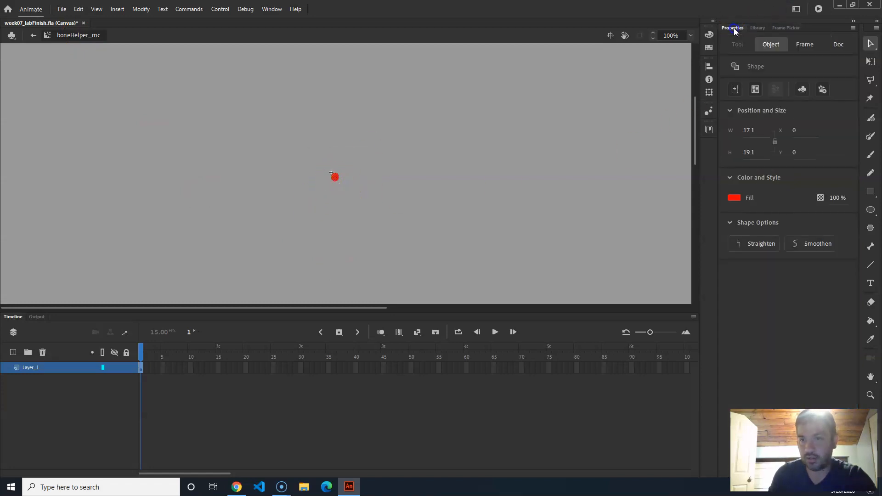
pyautogui.click(734, 197)
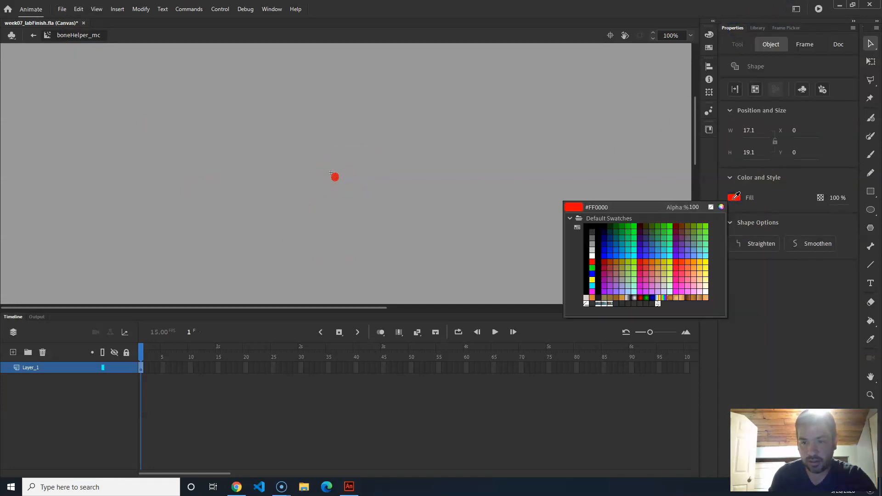
pyautogui.write('0')
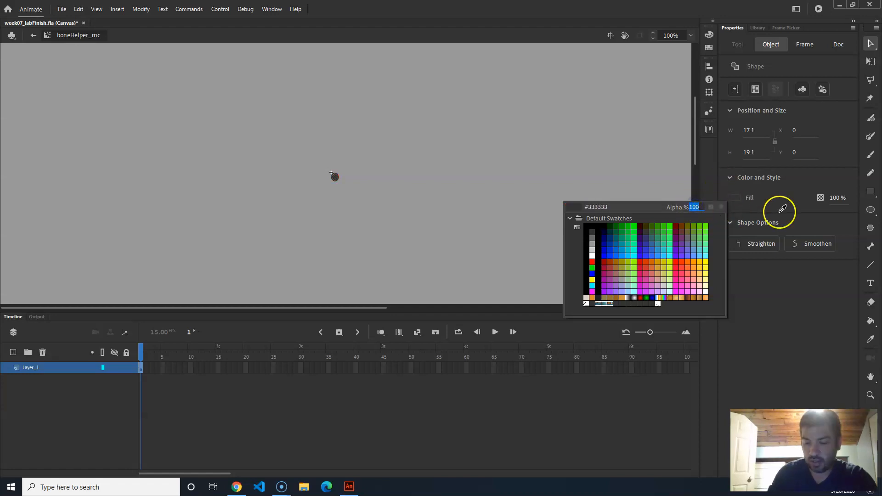
pyautogui.press('Return')
pyautogui.click(376, 183)
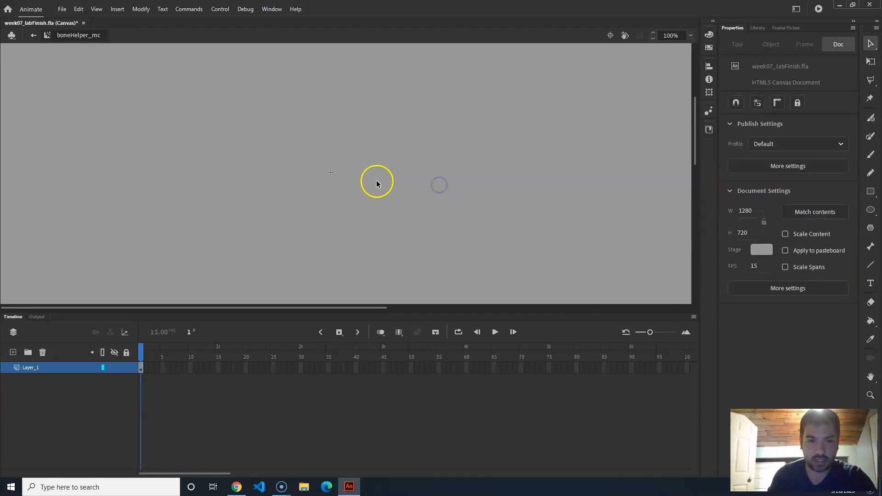
pyautogui.moveTo(301, 209); pyautogui.dragTo(259, 265)
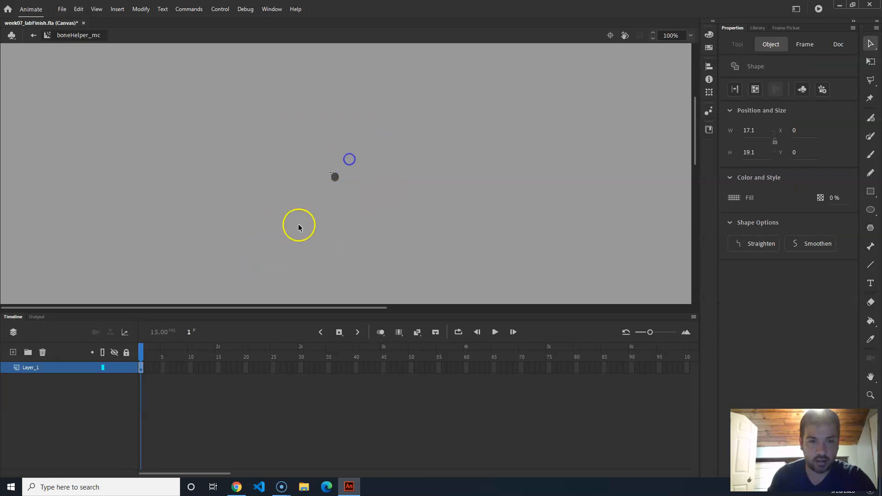
pyautogui.click(395, 117)
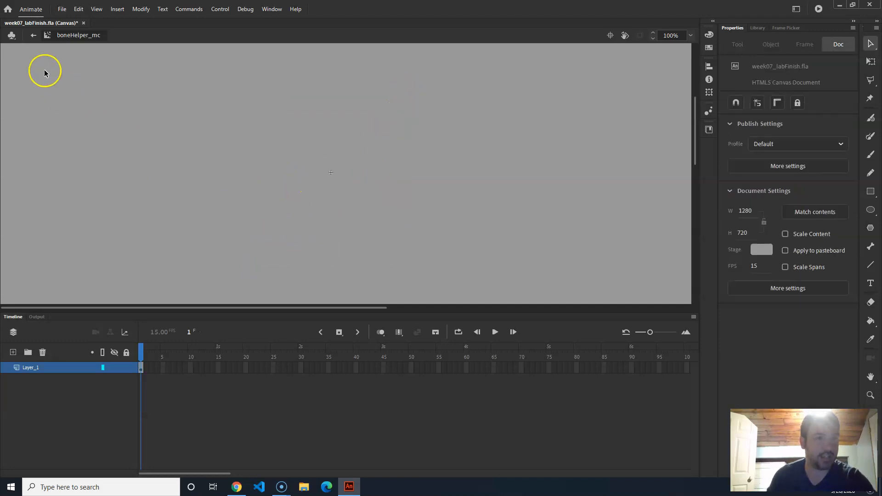
# Step: Return to Scene 1, open panel03_mc at frame 32, and enter the cone_waving_mc symbol
pyautogui.click(30, 37)
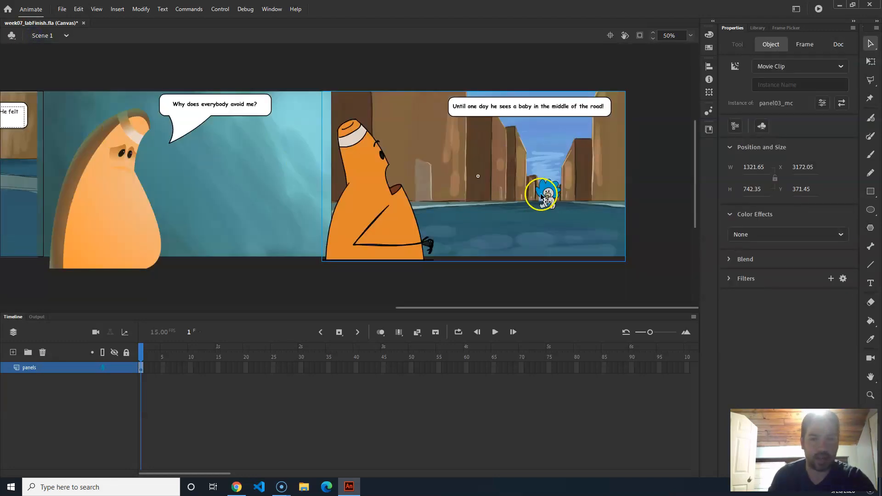
pyautogui.doubleClick(574, 221)
pyautogui.moveTo(409, 356); pyautogui.dragTo(312, 327)
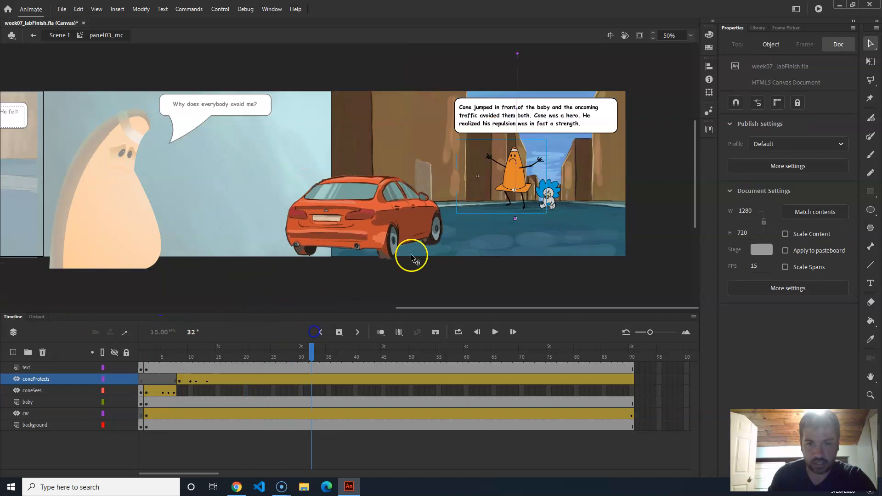
pyautogui.doubleClick(508, 178)
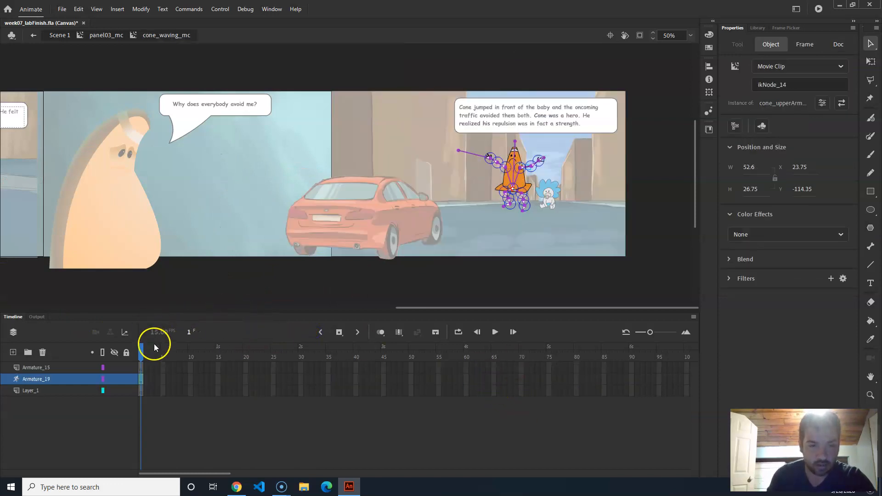
pyautogui.click(154, 347)
pyautogui.click(407, 158)
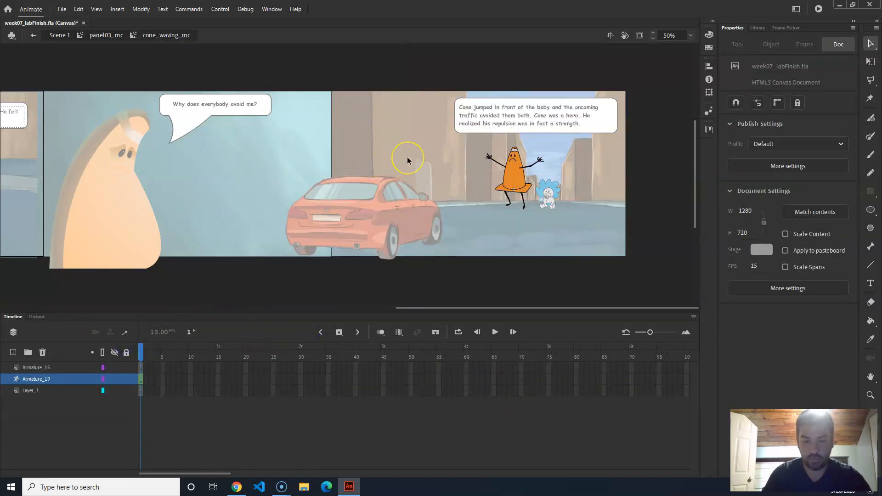
# Step: Move the transparent bone helper of the hand away from the baby onto that hand's fingertips with Free Transform
pyautogui.hotkey('ctrl', '=')
pyautogui.hotkey('ctrl', '=')
pyautogui.click(472, 168)
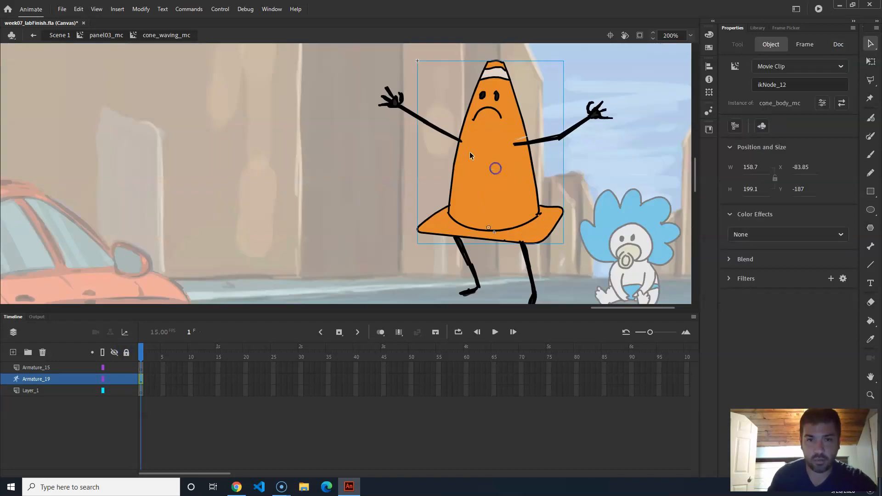
pyautogui.click(473, 150)
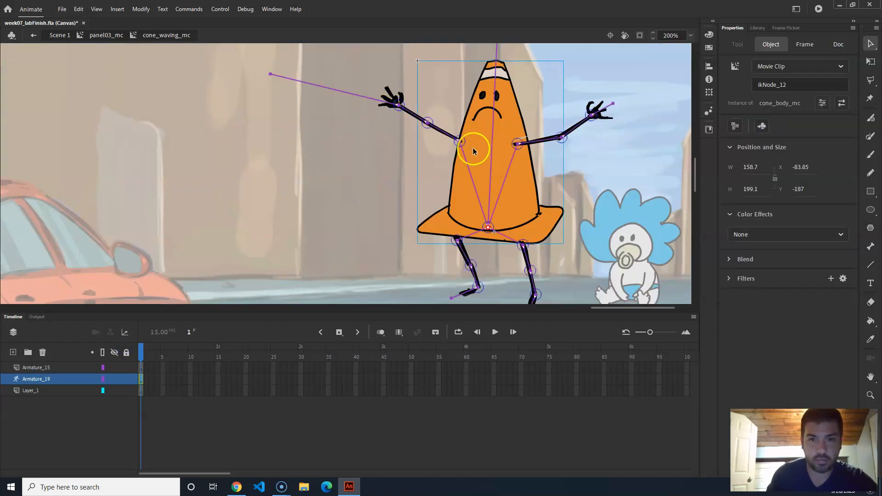
pyautogui.click(871, 61)
pyautogui.moveTo(391, 99)
pyautogui.mouseDown()
pyautogui.moveTo(278, 89)
pyautogui.moveTo(282, 76)
pyautogui.moveTo(376, 93)
pyautogui.mouseUp()
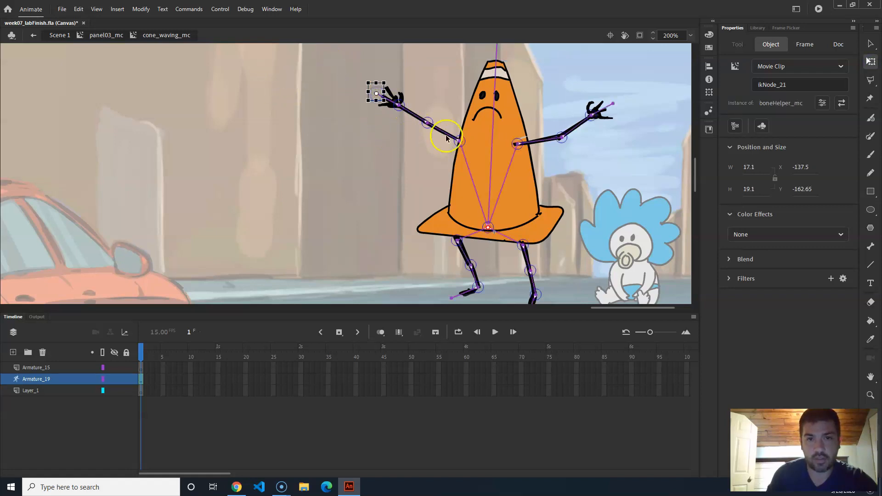
pyautogui.click(869, 43)
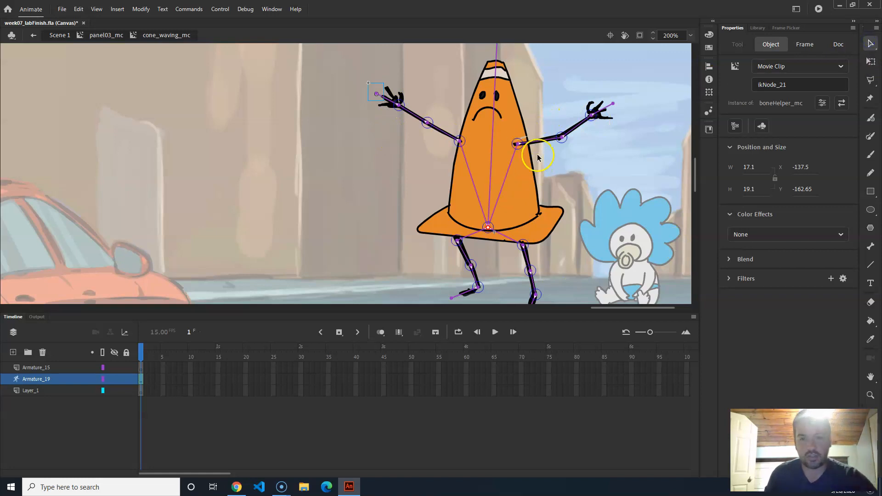
pyautogui.moveTo(582, 192); pyautogui.dragTo(557, 177)
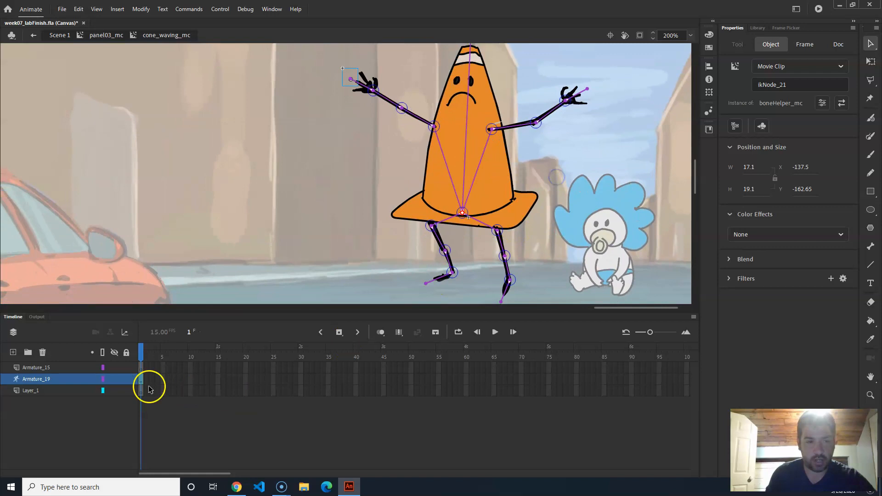
# Step: Delete the Armature_15 and Layer_1 layers
pyautogui.click(52, 366)
pyautogui.click(42, 352)
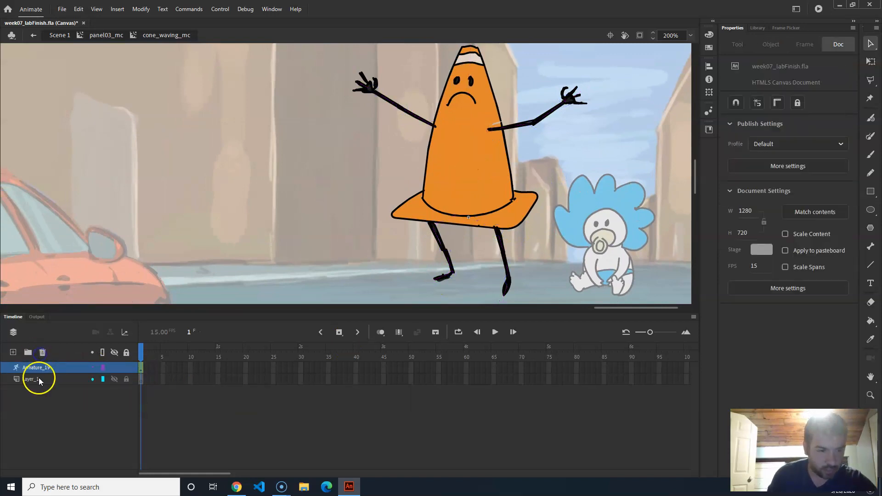
pyautogui.click(38, 378)
pyautogui.click(43, 352)
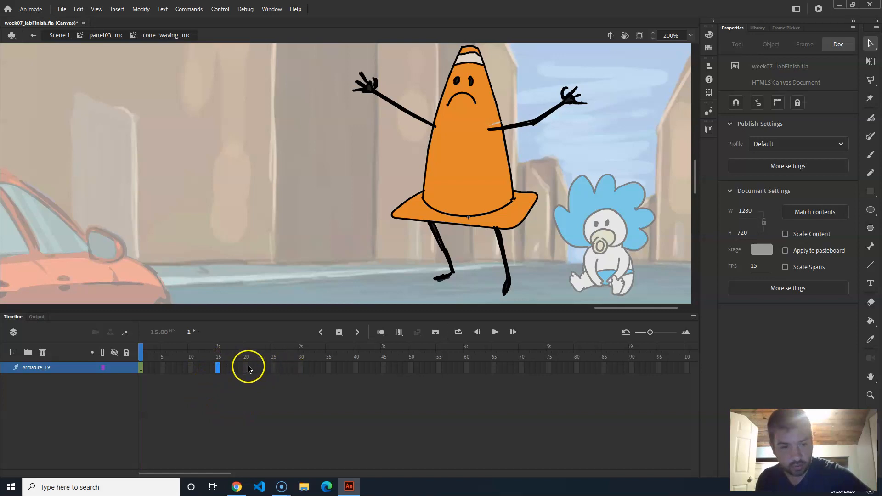
# Step: Extend the Armature_19 layer to frame 23 and insert a pose on that frame
pyautogui.moveTo(219, 368); pyautogui.dragTo(266, 369)
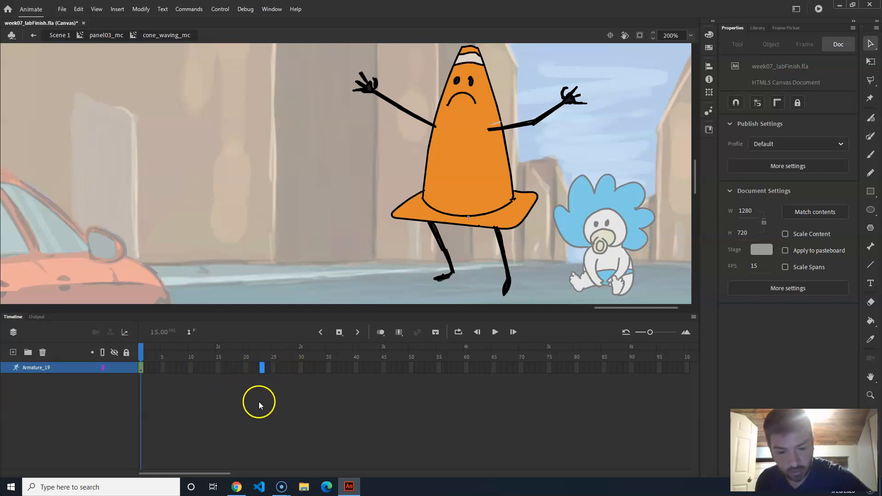
pyautogui.click(211, 369)
pyautogui.moveTo(202, 352); pyautogui.dragTo(114, 345)
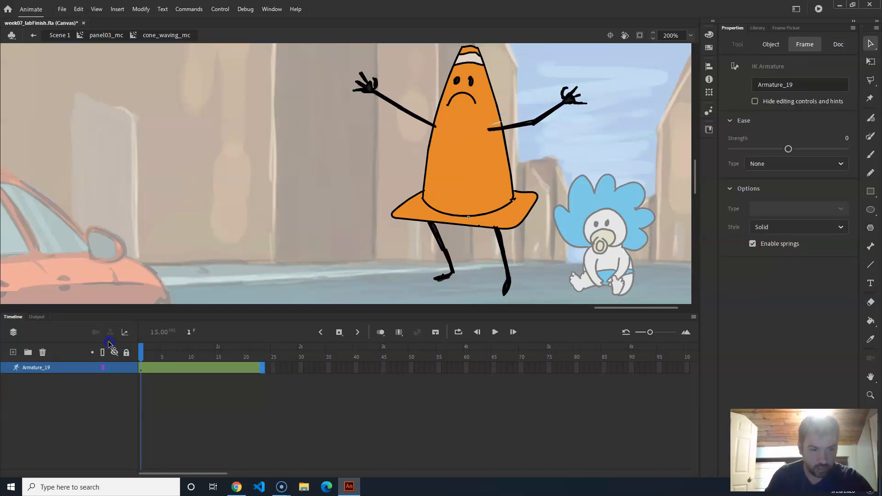
pyautogui.click(152, 370)
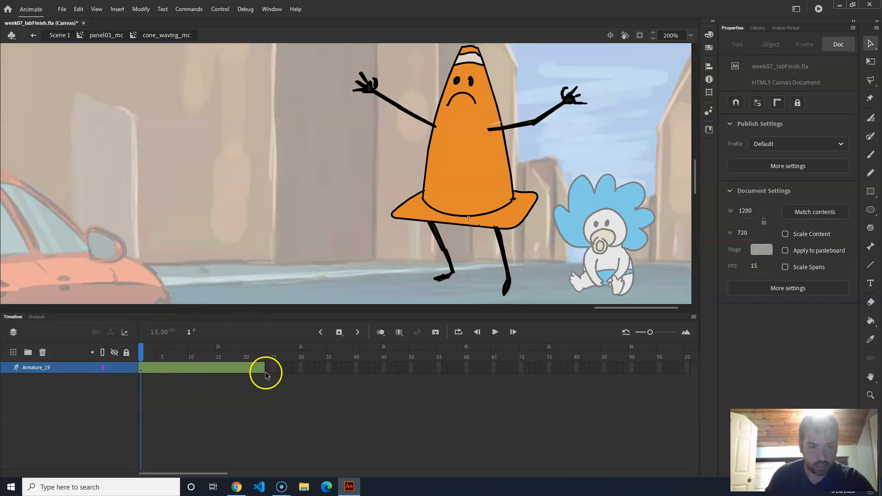
pyautogui.click(264, 354)
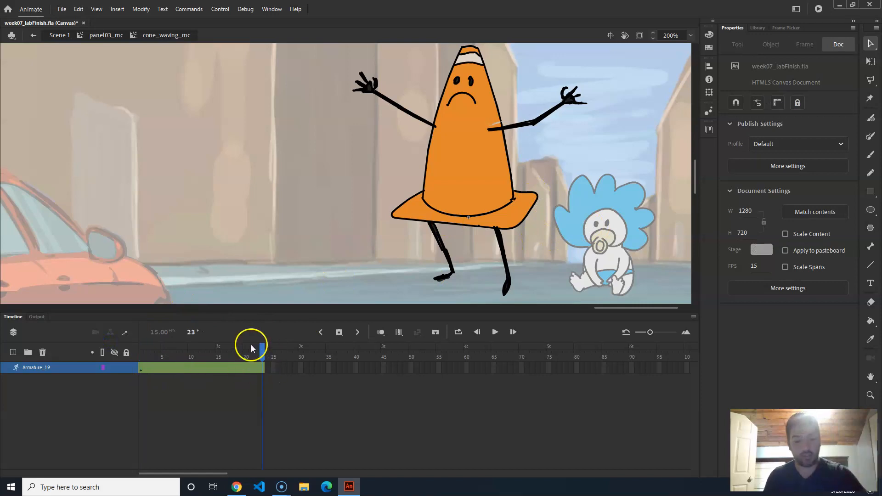
# Step: At frame 12, pose the arm away from the baby with its elbow out and its forearm and hand pointing upward
pyautogui.moveTo(249, 346); pyautogui.dragTo(164, 347)
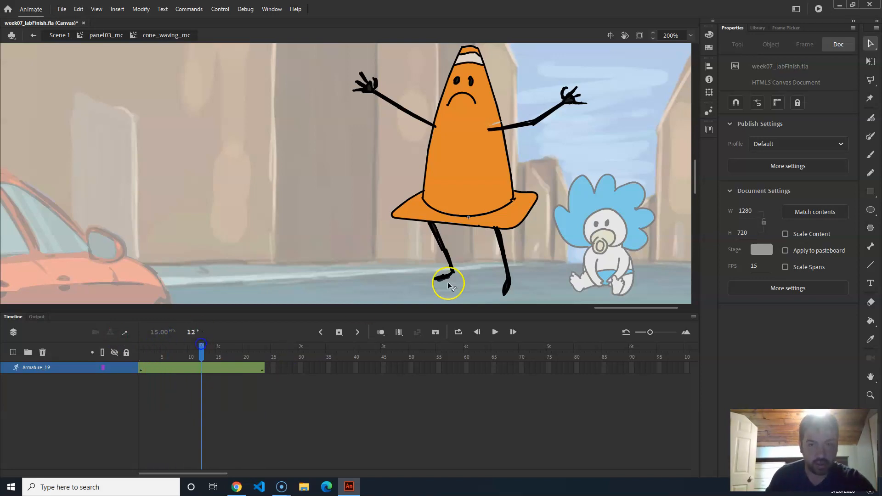
pyautogui.click(409, 114)
pyautogui.moveTo(417, 114); pyautogui.dragTo(424, 93)
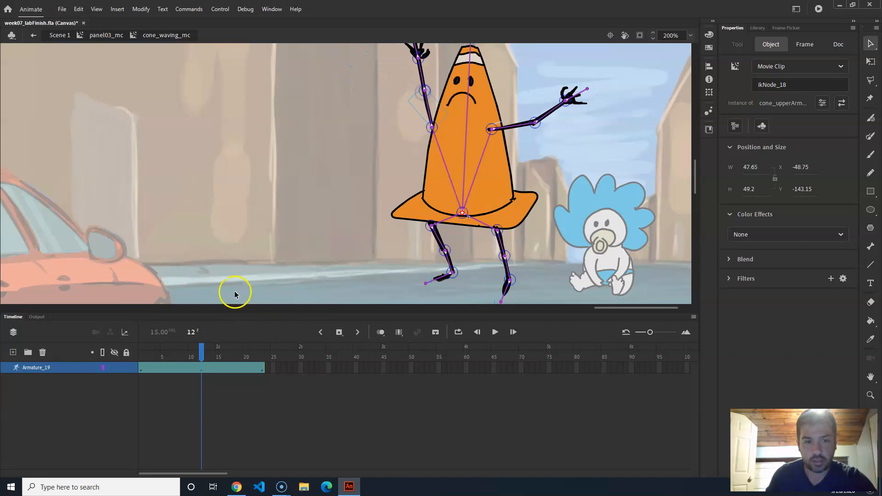
pyautogui.moveTo(198, 356)
pyautogui.mouseDown()
pyautogui.moveTo(142, 350)
pyautogui.moveTo(218, 349)
pyautogui.moveTo(191, 343)
pyautogui.moveTo(213, 348)
pyautogui.moveTo(201, 348)
pyautogui.mouseUp()
pyautogui.click(418, 70)
pyautogui.click(422, 69)
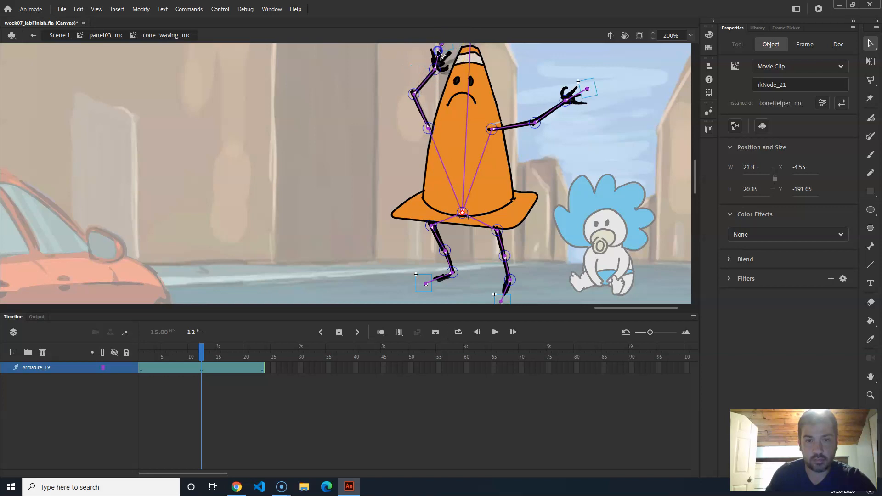
pyautogui.moveTo(428, 121)
pyautogui.mouseDown()
pyautogui.moveTo(430, 145)
pyautogui.moveTo(434, 136)
pyautogui.mouseUp()
pyautogui.keyDown('shift'); pyautogui.click(424, 97); pyautogui.keyUp('shift')
pyautogui.moveTo(425, 98); pyautogui.dragTo(442, 133)
pyautogui.moveTo(202, 347)
pyautogui.mouseDown()
pyautogui.moveTo(149, 349)
pyautogui.moveTo(213, 347)
pyautogui.moveTo(145, 338)
pyautogui.moveTo(212, 348)
pyautogui.moveTo(158, 334)
pyautogui.moveTo(215, 336)
pyautogui.moveTo(203, 335)
pyautogui.mouseUp()
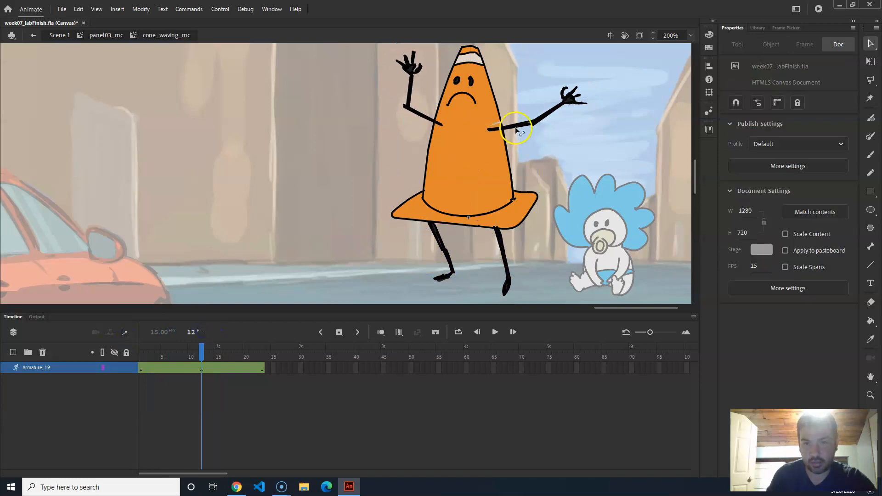
# Step: At frame 12, raise the arm on the baby's side with its elbow bent outward and its hand up near the cone's head
pyautogui.click(516, 130)
pyautogui.moveTo(525, 125); pyautogui.dragTo(511, 65)
pyautogui.click(487, 142)
pyautogui.moveTo(487, 144); pyautogui.dragTo(488, 140)
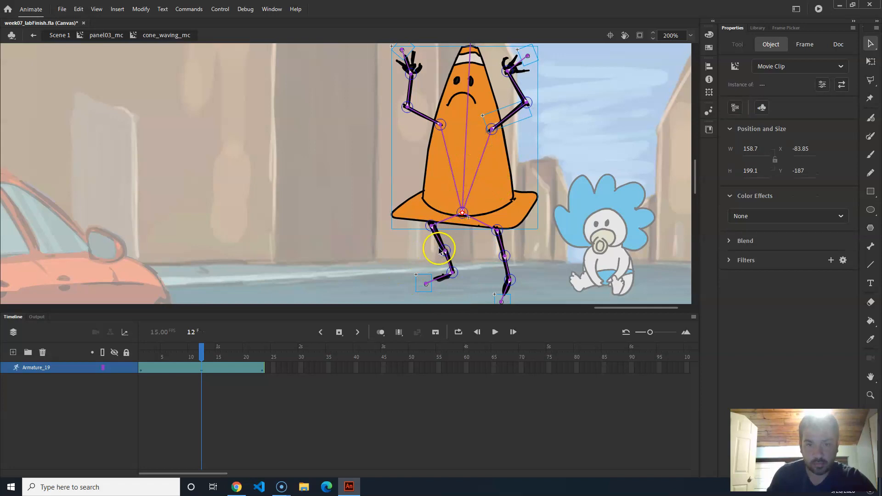
# Step: At frame 12, swing the leg away from the baby outward and up, repose the other leg, and scrub through the wave
pyautogui.moveTo(442, 246); pyautogui.dragTo(415, 247)
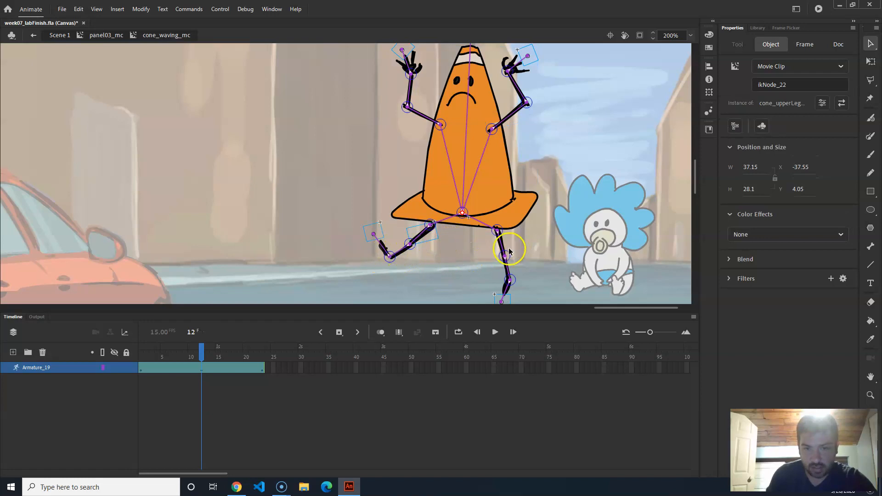
pyautogui.moveTo(498, 248); pyautogui.dragTo(485, 223)
pyautogui.moveTo(535, 244); pyautogui.dragTo(532, 229)
pyautogui.moveTo(203, 340); pyautogui.dragTo(290, 307)
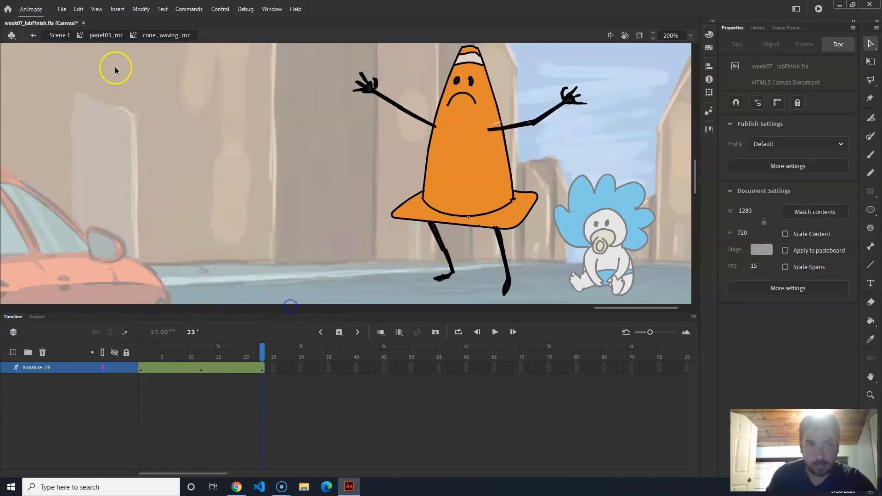
# Step: Return to panel03_mc, inspect the cone at frame 32, and recheck the frames inside cone_waving_mc
pyautogui.click(112, 34)
pyautogui.moveTo(309, 345); pyautogui.dragTo(311, 363)
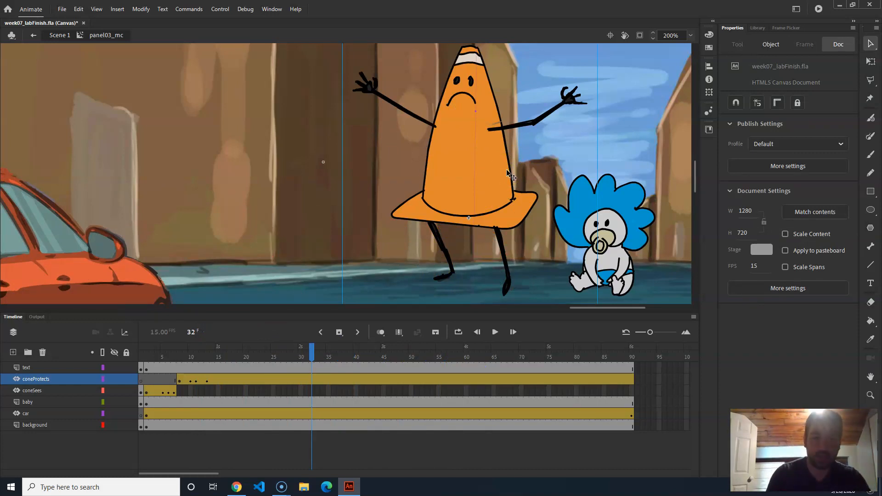
pyautogui.scroll(-2, 506, 169)
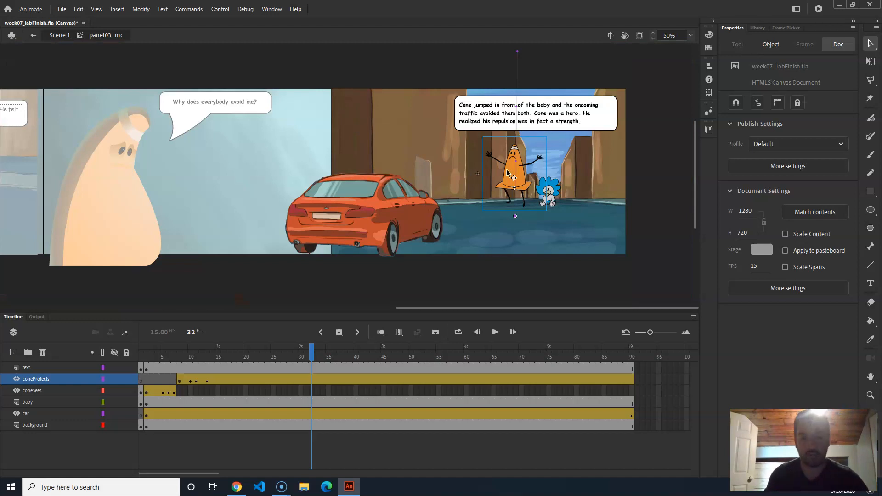
pyautogui.click(526, 182)
pyautogui.click(532, 184)
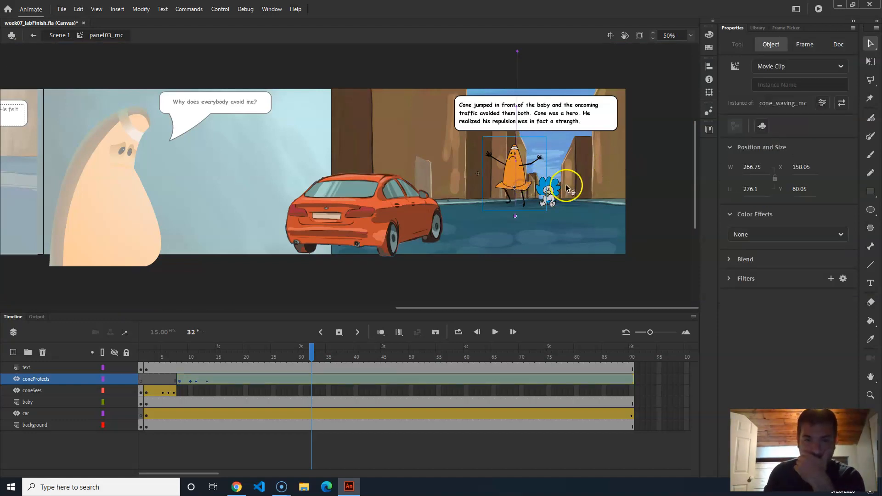
pyautogui.doubleClick(519, 182)
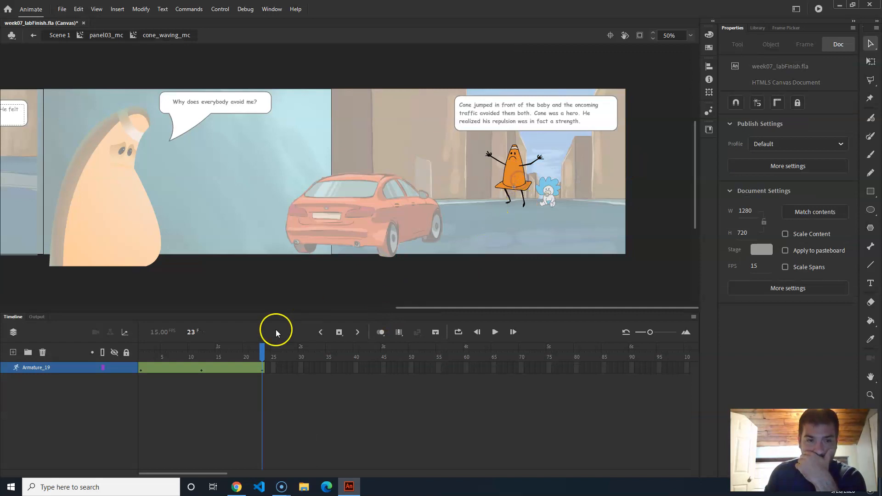
pyautogui.moveTo(258, 359); pyautogui.dragTo(301, 368)
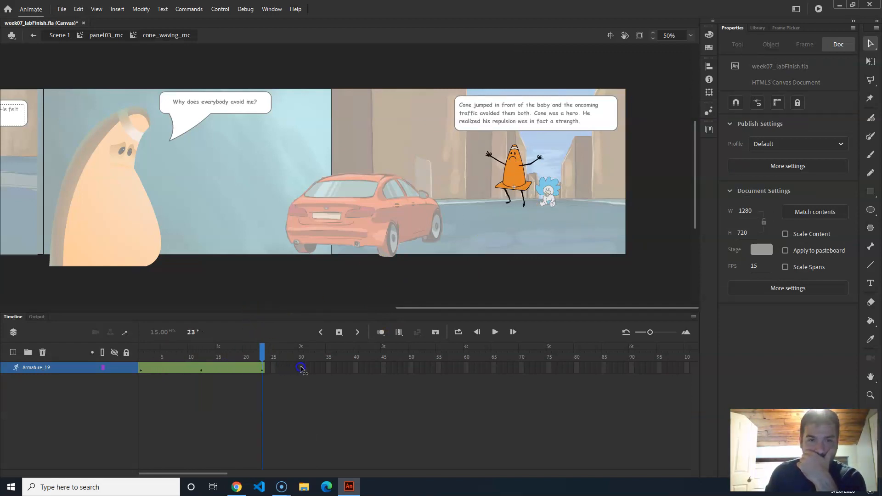
pyautogui.click(116, 37)
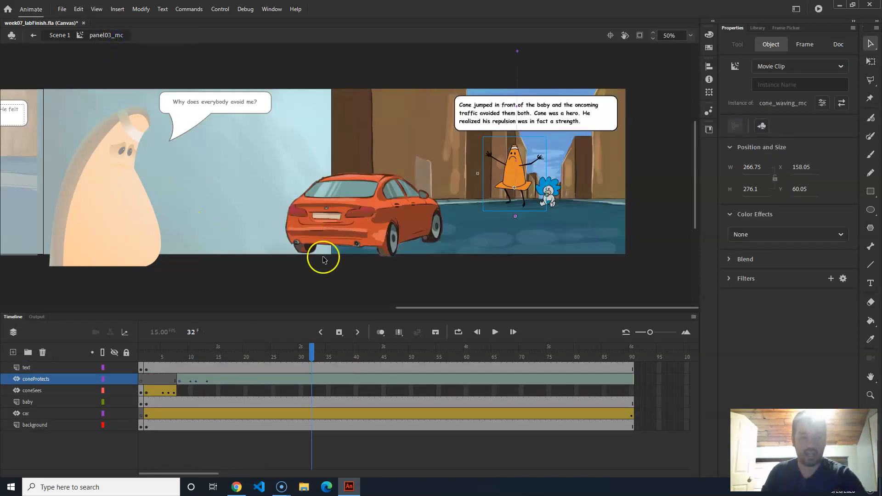
# Step: Play the panel03_mc animation from frame 1 and scrub back to frame 51 to review the car passing the cone
pyautogui.moveTo(306, 358); pyautogui.dragTo(141, 358)
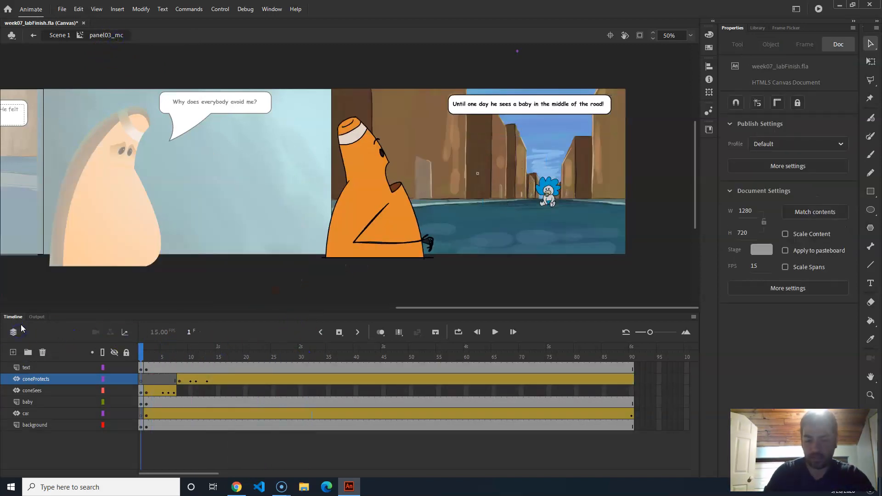
pyautogui.press('Return')
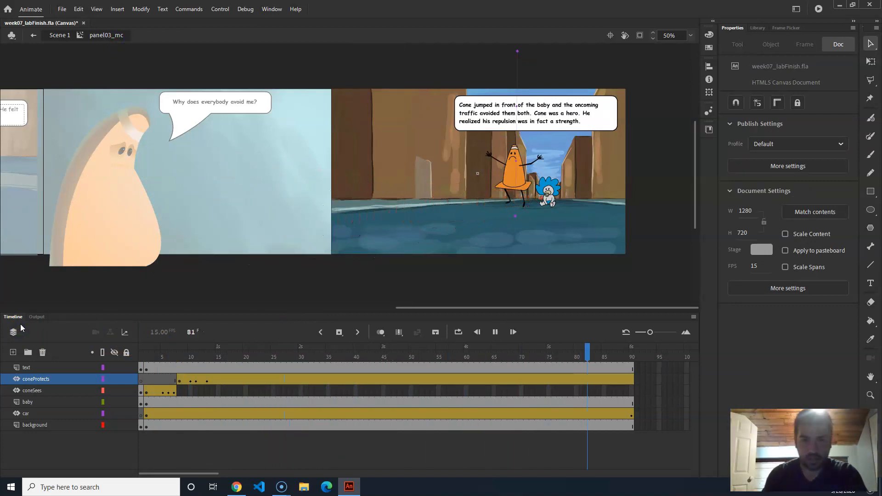
pyautogui.moveTo(570, 358); pyautogui.dragTo(414, 334)
pyautogui.click(476, 163)
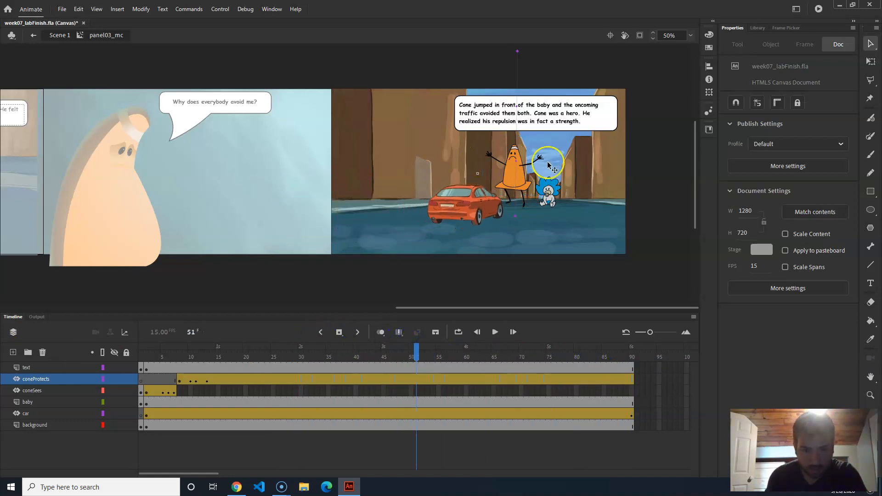
# Step: Move the cone slightly down and toward the baby at the last two coneProtects keyframes, including frame 13
pyautogui.moveTo(182, 364); pyautogui.dragTo(207, 370)
pyautogui.click(520, 182)
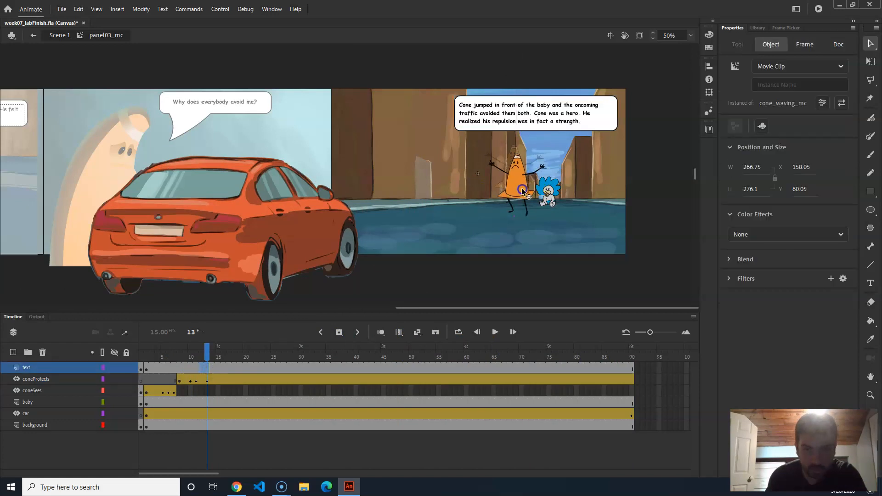
pyautogui.click(203, 357)
pyautogui.moveTo(200, 356); pyautogui.dragTo(196, 357)
pyautogui.moveTo(518, 189); pyautogui.dragTo(526, 198)
# Step: Set the panel03_mc timeline back to frame 1 and return to Scene 1
pyautogui.moveTo(195, 357); pyautogui.dragTo(60, 373)
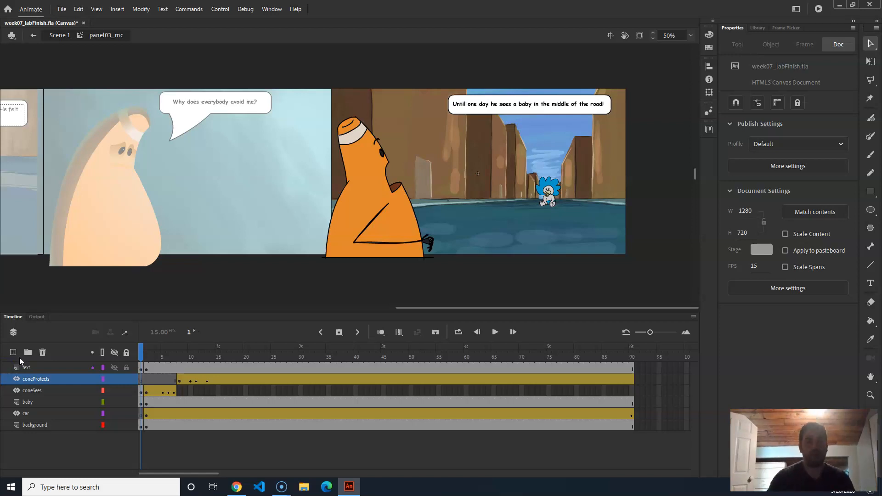
pyautogui.click(59, 36)
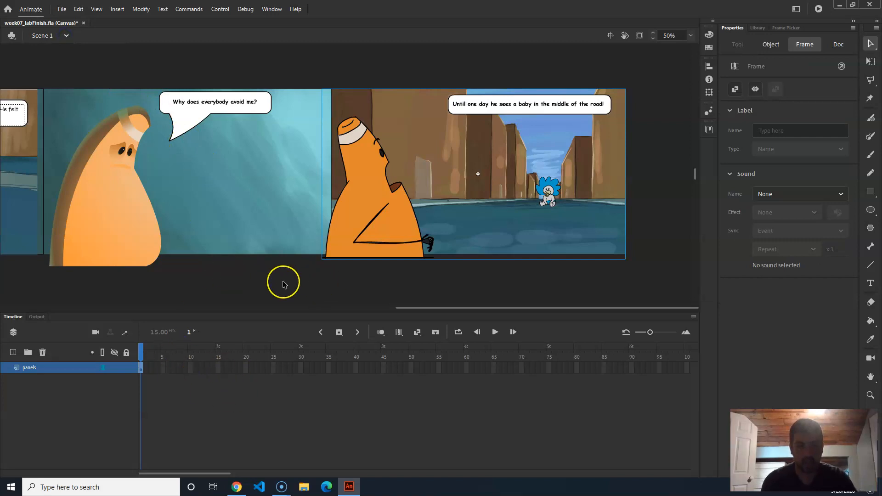